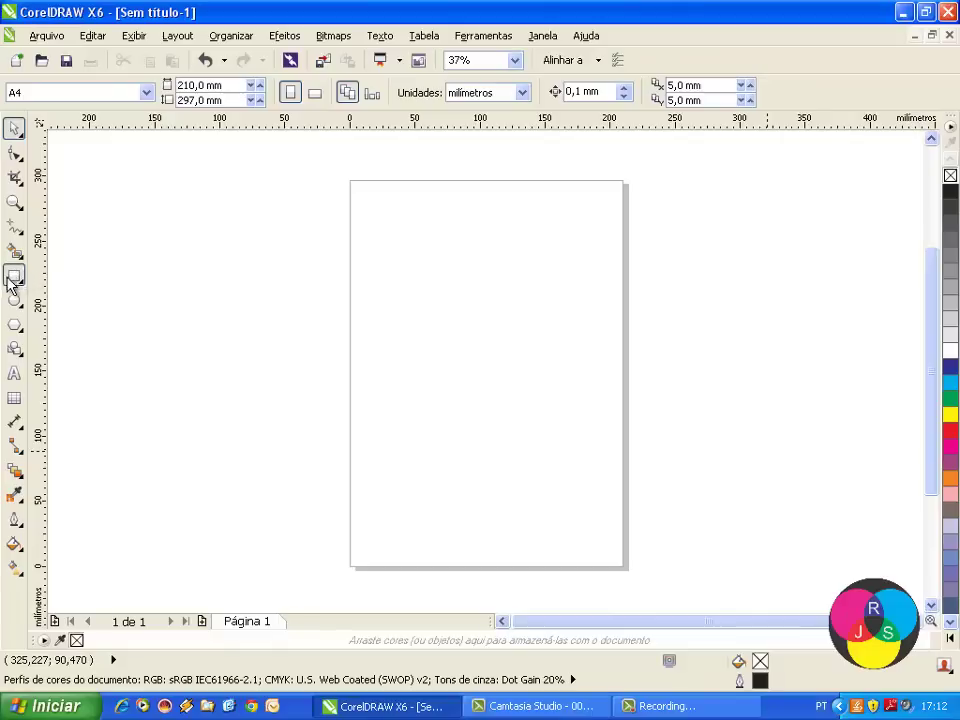
Draw two rectangles near the page's upper corners, about 76 × 43 mm at left and 83 × 47 mm at right.
{"action": "left_click", "coordinate": [14, 277]}
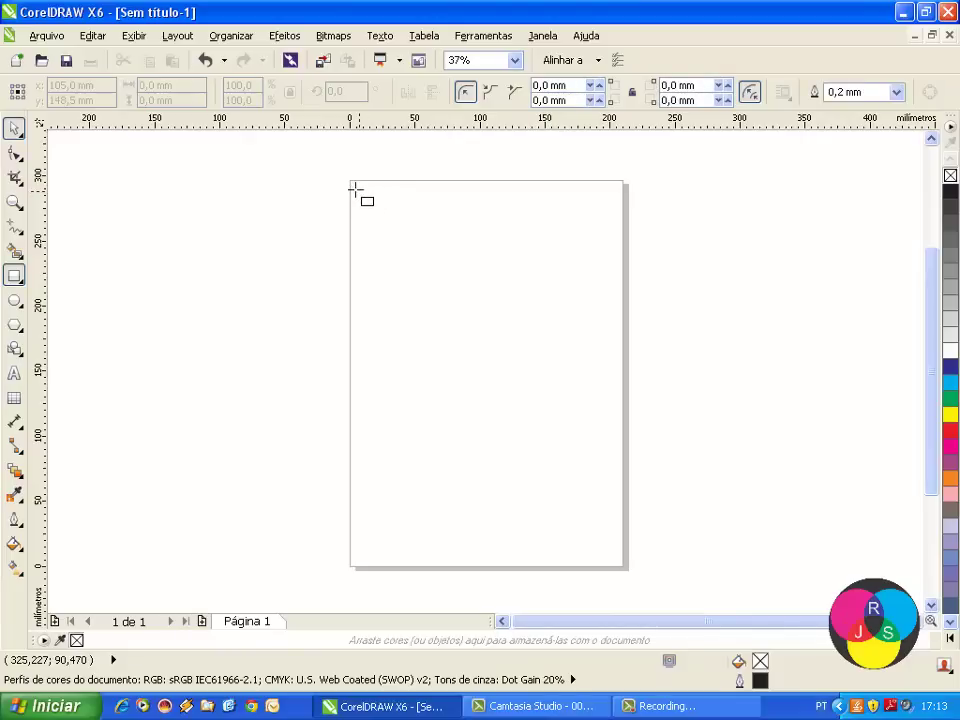
{"action": "left_click_drag", "start_coordinate": [355, 187], "coordinate": [420, 236]}
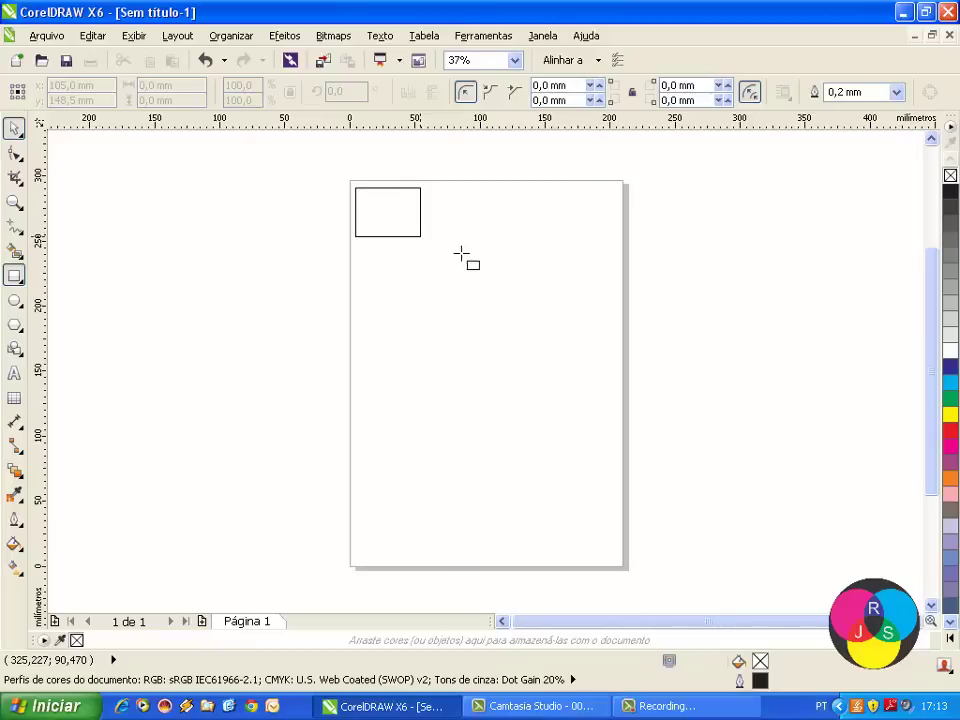
{"action": "left_click_drag", "start_coordinate": [457, 245], "coordinate": [456, 244]}
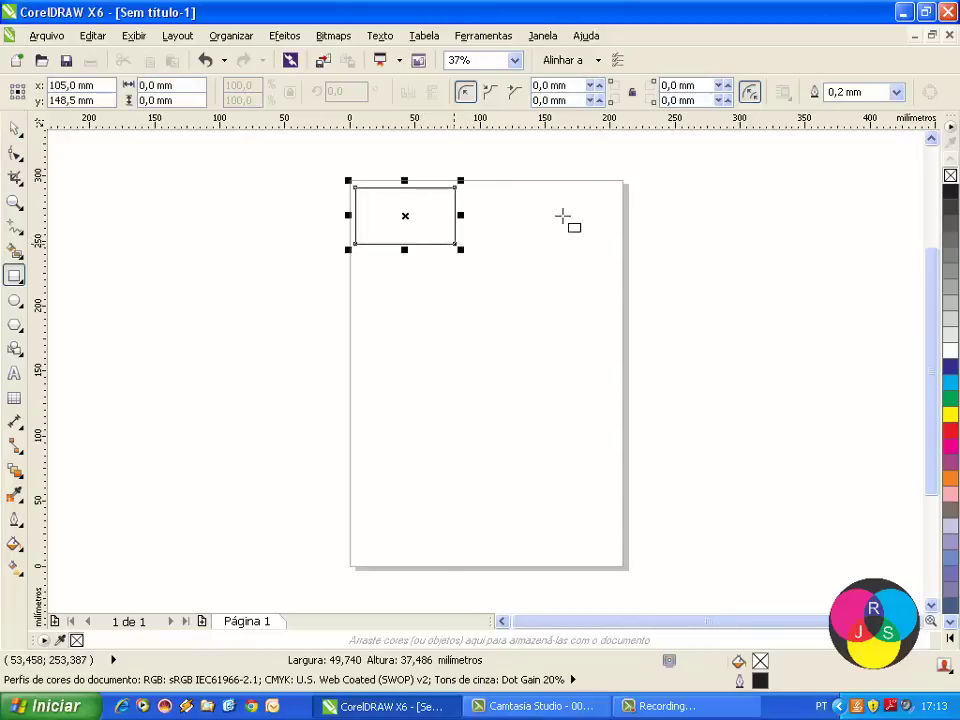
{"action": "left_click", "coordinate": [615, 186]}
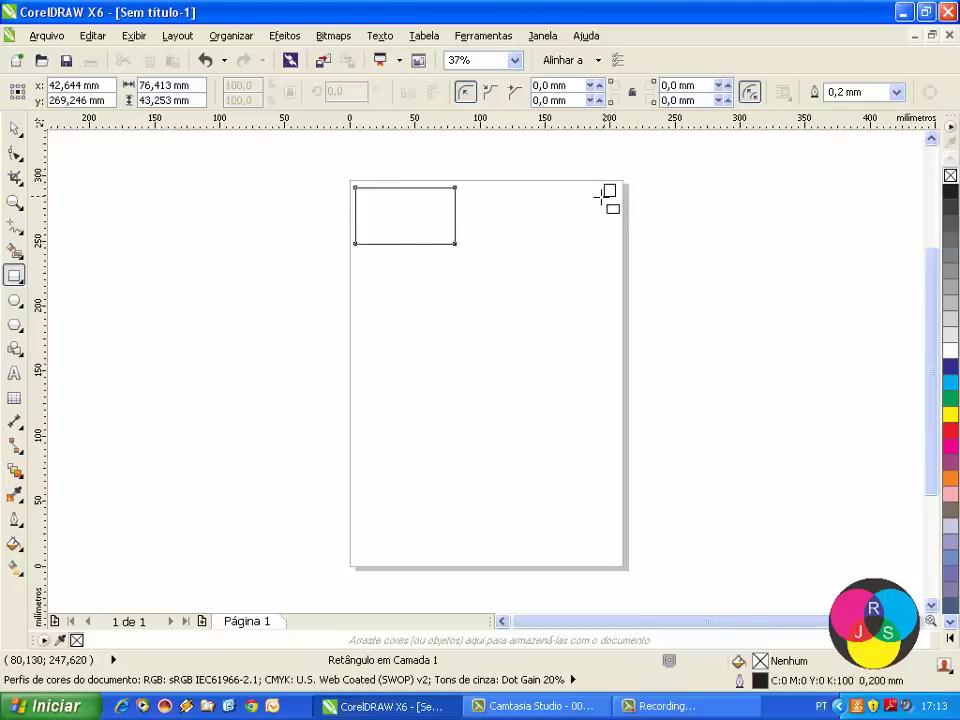
{"action": "left_click_drag", "start_coordinate": [603, 197], "coordinate": [506, 244]}
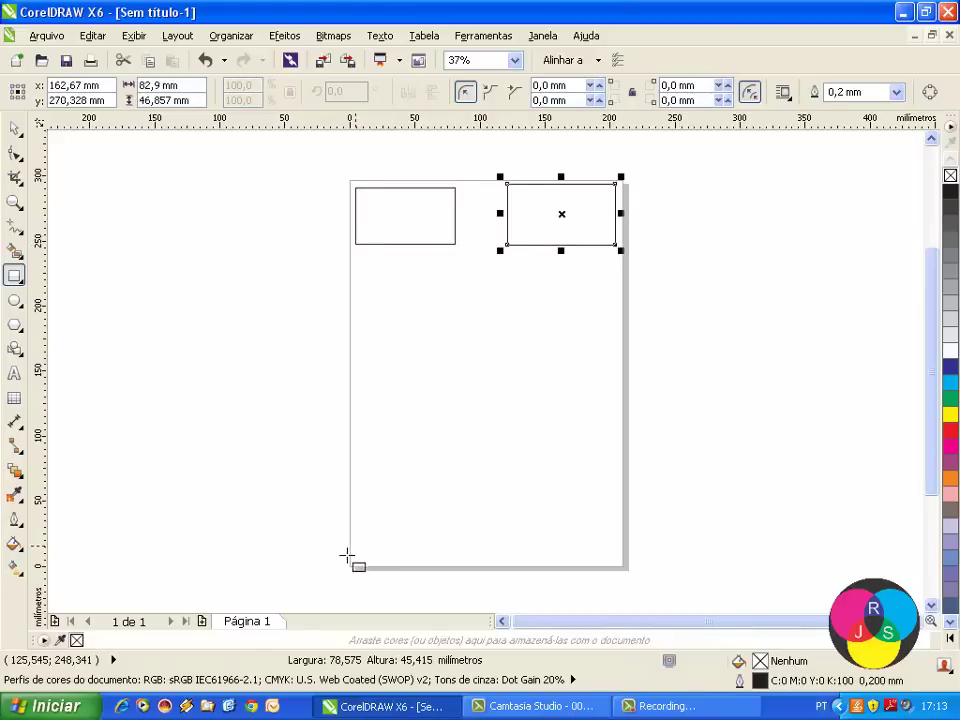
Draw two rectangles near the page's lower corners, about 82 × 51 mm at left and 86 × 49 mm at right.
{"action": "mouse_move", "coordinate": [357, 562]}
{"action": "left_mouse_down"}
{"action": "mouse_move", "coordinate": [372, 540]}
{"action": "mouse_move", "coordinate": [446, 512]}
{"action": "mouse_move", "coordinate": [465, 494]}
{"action": "left_mouse_up"}
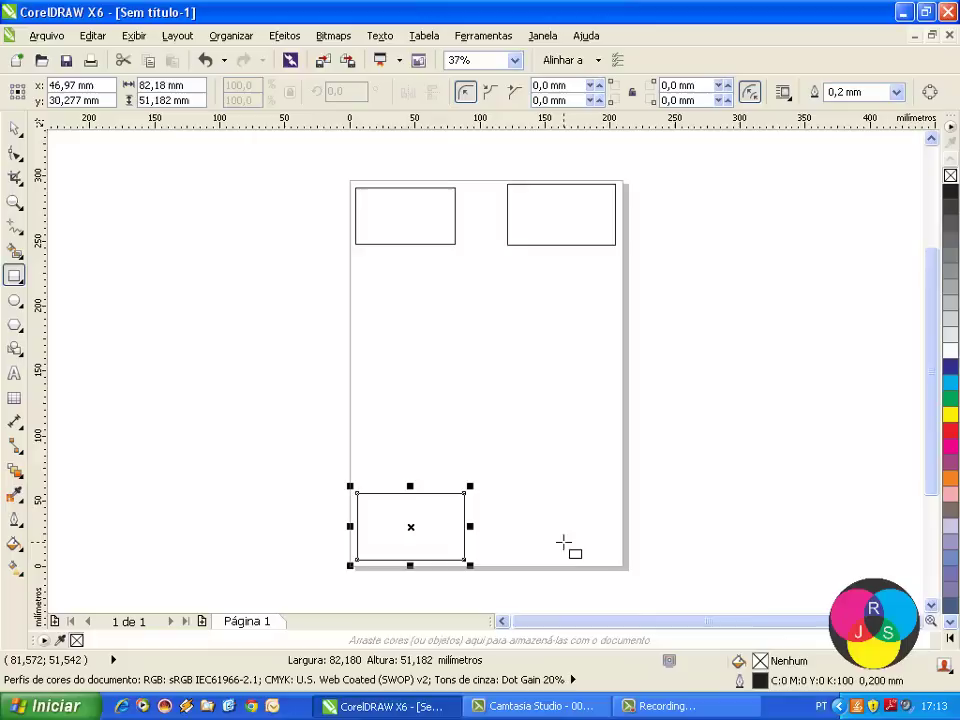
{"action": "left_click", "coordinate": [616, 559]}
{"action": "mouse_move", "coordinate": [557, 506]}
{"action": "left_mouse_down"}
{"action": "mouse_move", "coordinate": [536, 489]}
{"action": "mouse_move", "coordinate": [504, 499]}
{"action": "mouse_move", "coordinate": [503, 490]}
{"action": "left_mouse_up"}
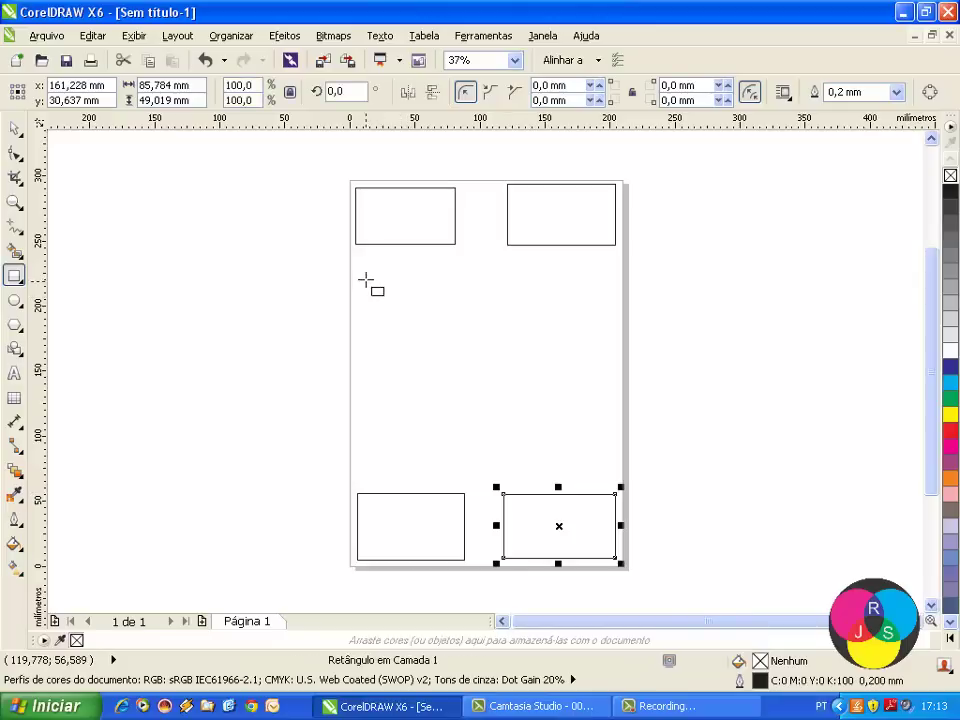
Draw a wide rectangle about 151 × 65 mm across the middle of the page and a smaller rectangle below it.
{"action": "left_click_drag", "start_coordinate": [366, 280], "coordinate": [461, 349]}
{"action": "left_click_drag", "start_coordinate": [526, 352], "coordinate": [562, 364]}
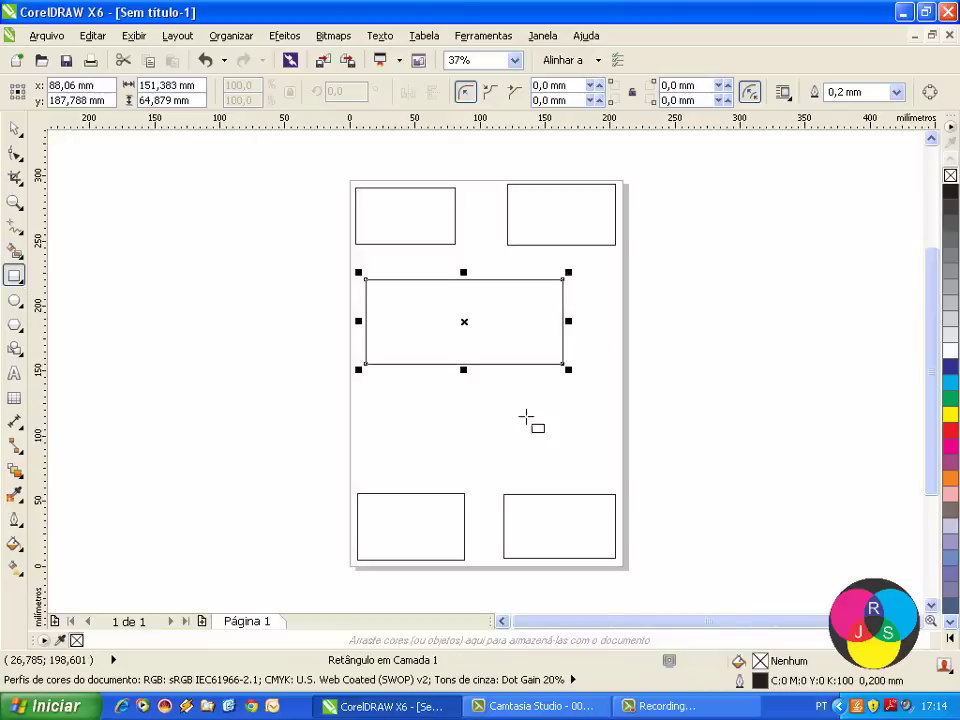
{"action": "mouse_move", "coordinate": [428, 396]}
{"action": "left_mouse_down"}
{"action": "mouse_move", "coordinate": [583, 446]}
{"action": "mouse_move", "coordinate": [520, 445]}
{"action": "left_mouse_up"}
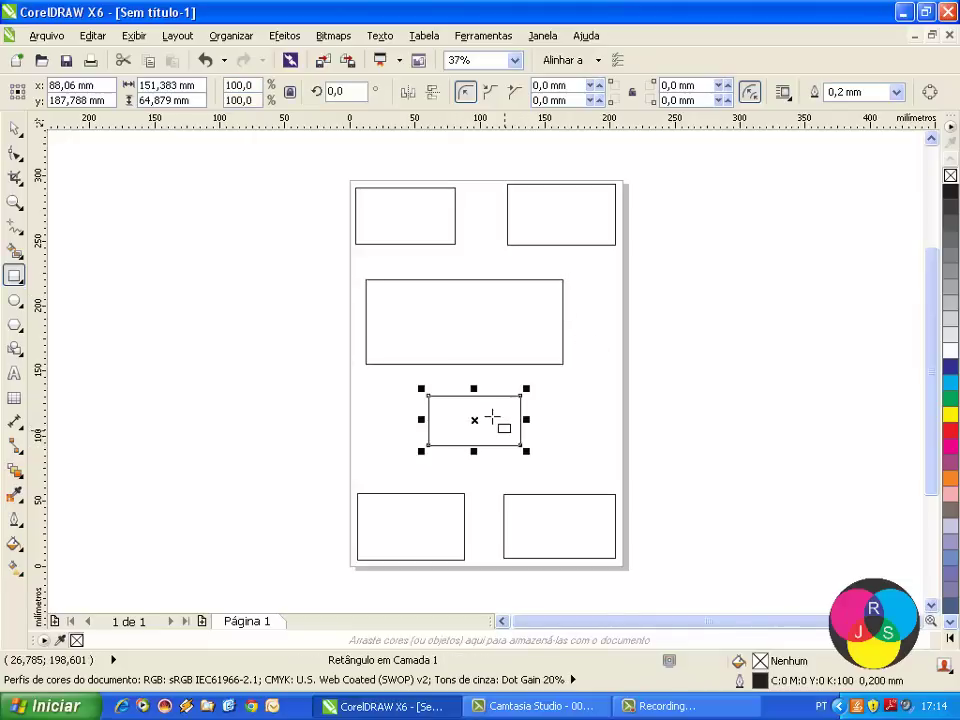
Draw smaller rectangles over the wide middle one, about 58 × 37, 73 × 26 and 66 × 29 mm, and more around and below it.
{"action": "left_click_drag", "start_coordinate": [427, 316], "coordinate": [503, 365]}
{"action": "left_click_drag", "start_coordinate": [450, 268], "coordinate": [545, 302]}
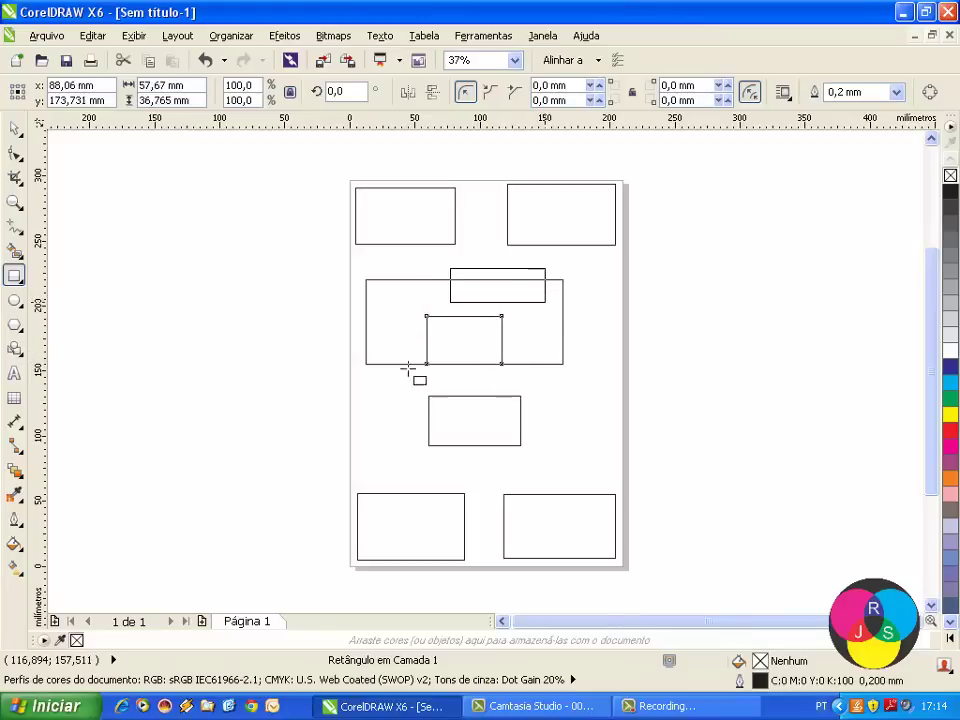
{"action": "key", "text": "Escape"}
{"action": "left_click_drag", "start_coordinate": [358, 317], "coordinate": [446, 356]}
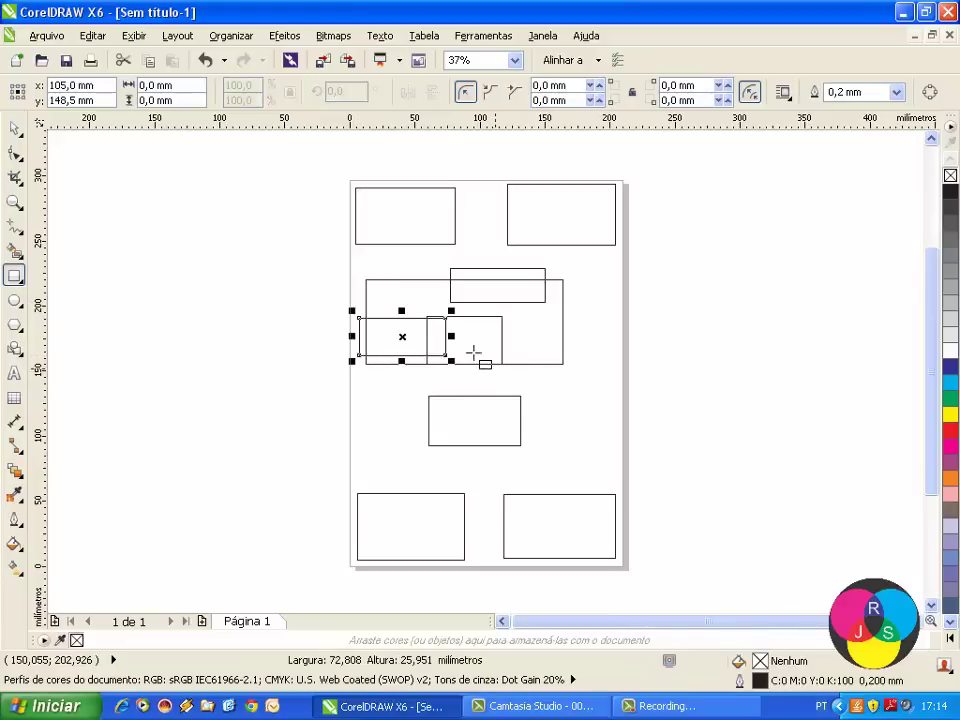
{"action": "left_click_drag", "start_coordinate": [607, 400], "coordinate": [474, 353]}
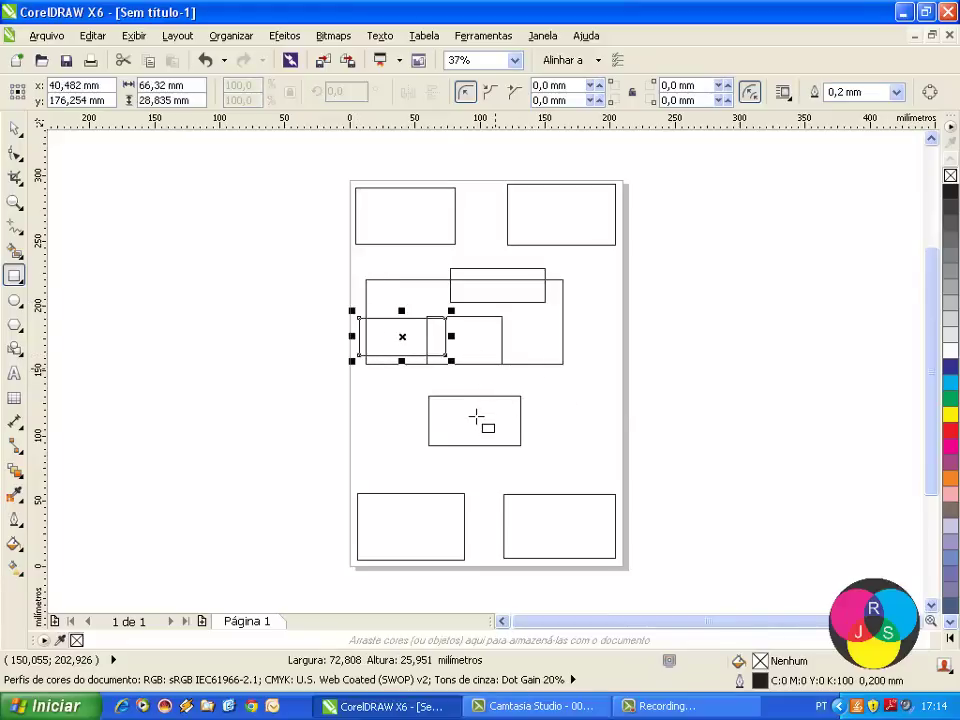
{"action": "left_click_drag", "start_coordinate": [368, 396], "coordinate": [495, 446]}
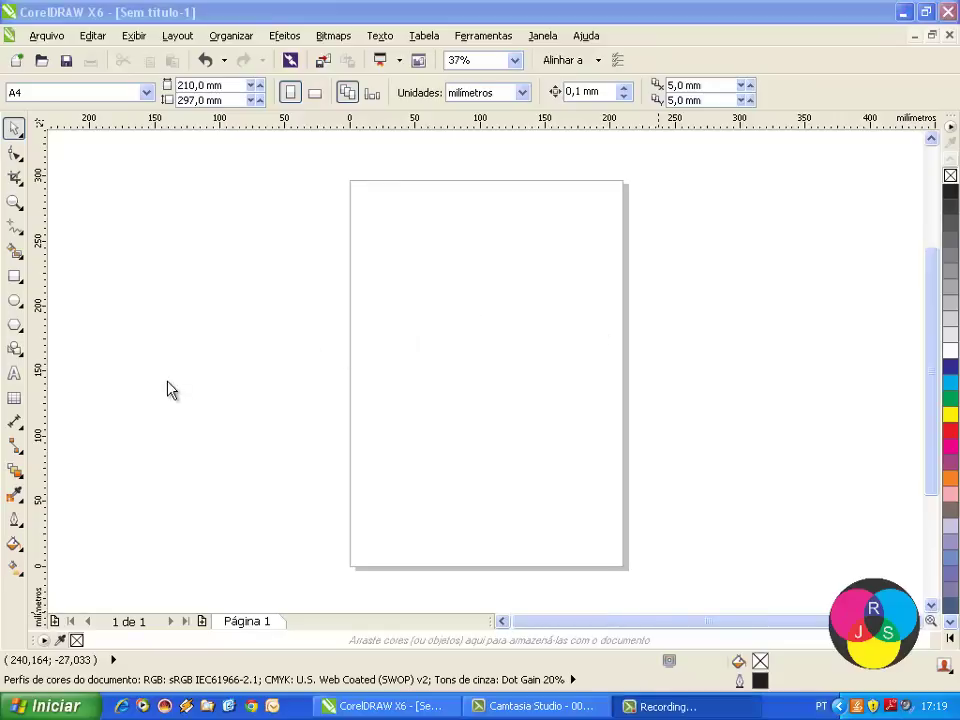
Draw two perfect squares one above the other on the left half of the blank page, about 87 mm and 73 mm.
{"action": "left_click", "coordinate": [14, 279]}
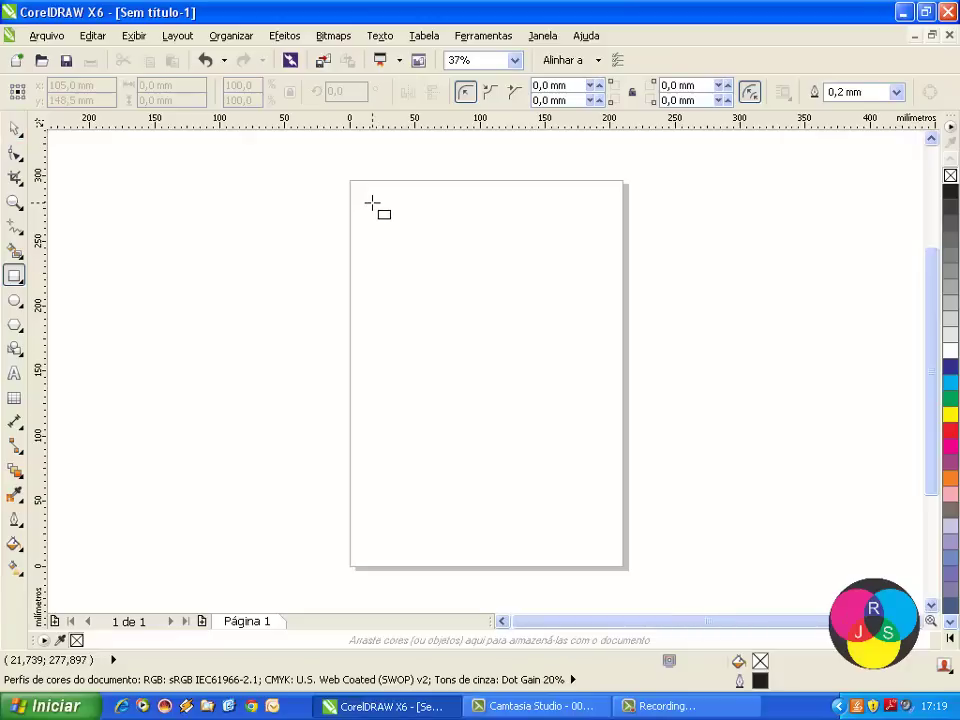
{"action": "mouse_move", "coordinate": [372, 202]}
{"action": "left_mouse_down"}
{"action": "mouse_move", "coordinate": [486, 328]}
{"action": "mouse_move", "coordinate": [498, 328]}
{"action": "mouse_move", "coordinate": [487, 316]}
{"action": "left_mouse_up"}
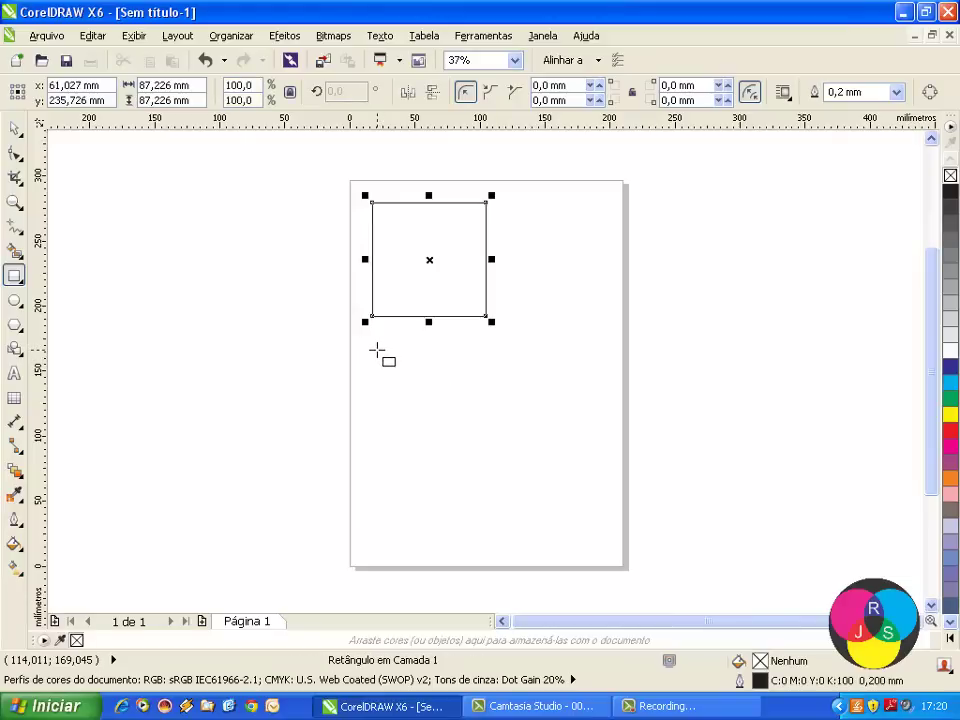
{"action": "mouse_move", "coordinate": [377, 350]}
{"action": "left_mouse_down"}
{"action": "mouse_move", "coordinate": [428, 416]}
{"action": "mouse_move", "coordinate": [446, 418]}
{"action": "mouse_move", "coordinate": [456, 441]}
{"action": "mouse_move", "coordinate": [471, 444]}
{"action": "left_mouse_up"}
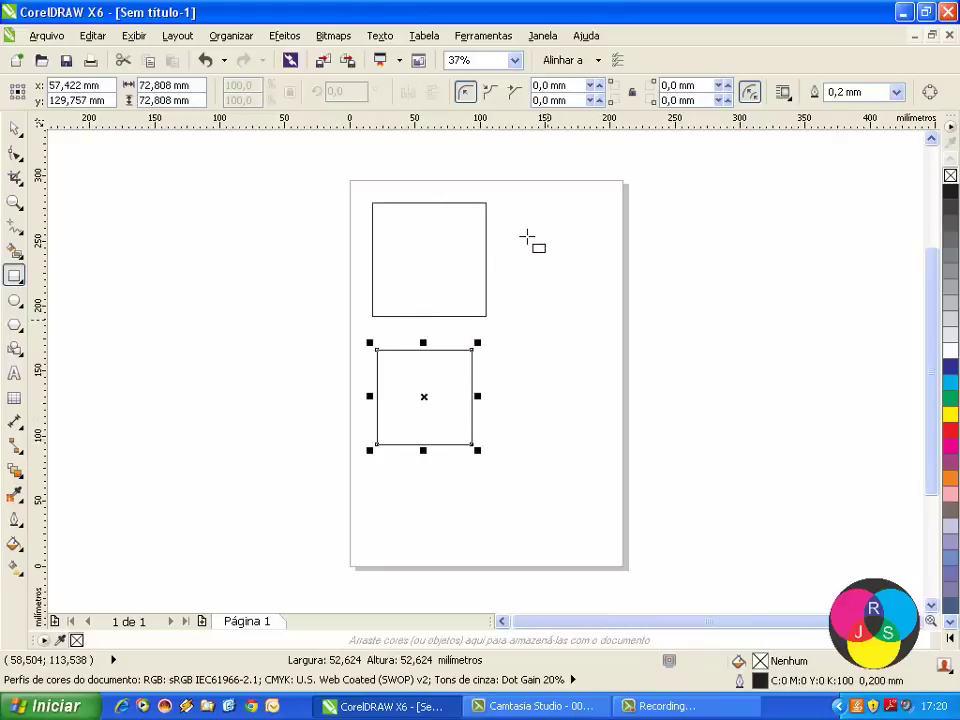
Draw two squares on the page's right half, about 68 mm above and 141 mm below, the larger one crossing the page edge.
{"action": "left_click_drag", "start_coordinate": [527, 237], "coordinate": [609, 323]}
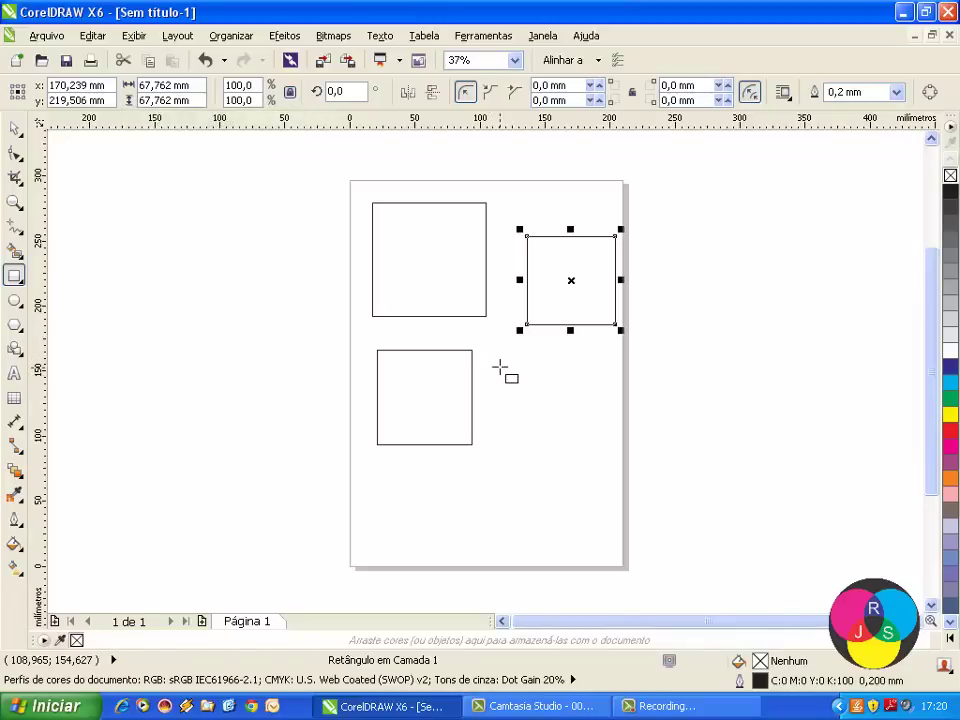
{"action": "left_click_drag", "start_coordinate": [500, 367], "coordinate": [566, 432]}
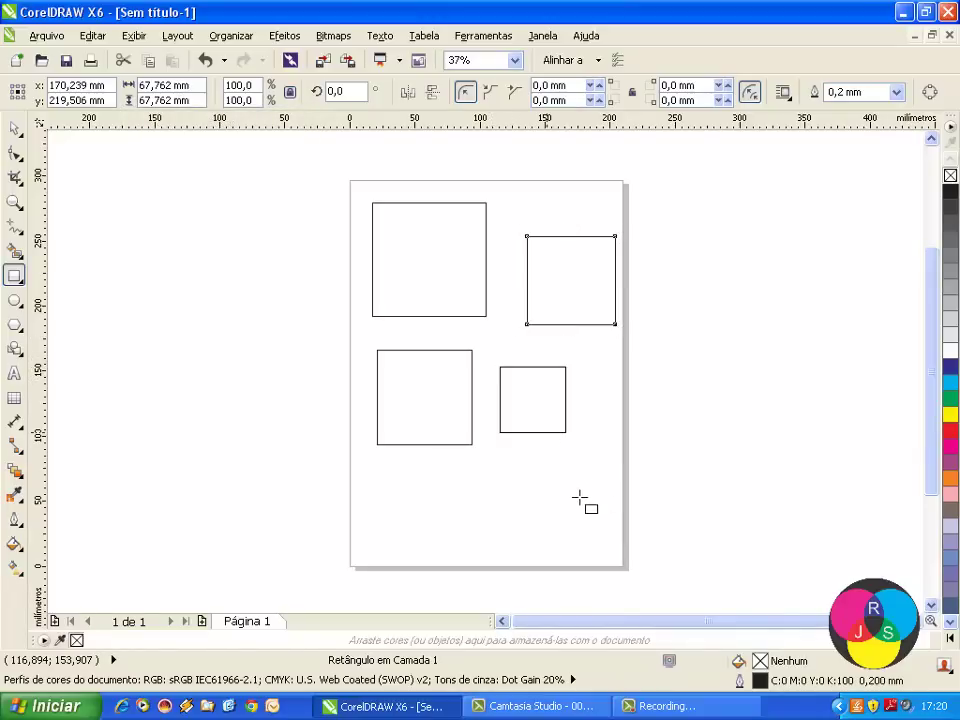
{"action": "left_click_drag", "start_coordinate": [655, 533], "coordinate": [682, 548]}
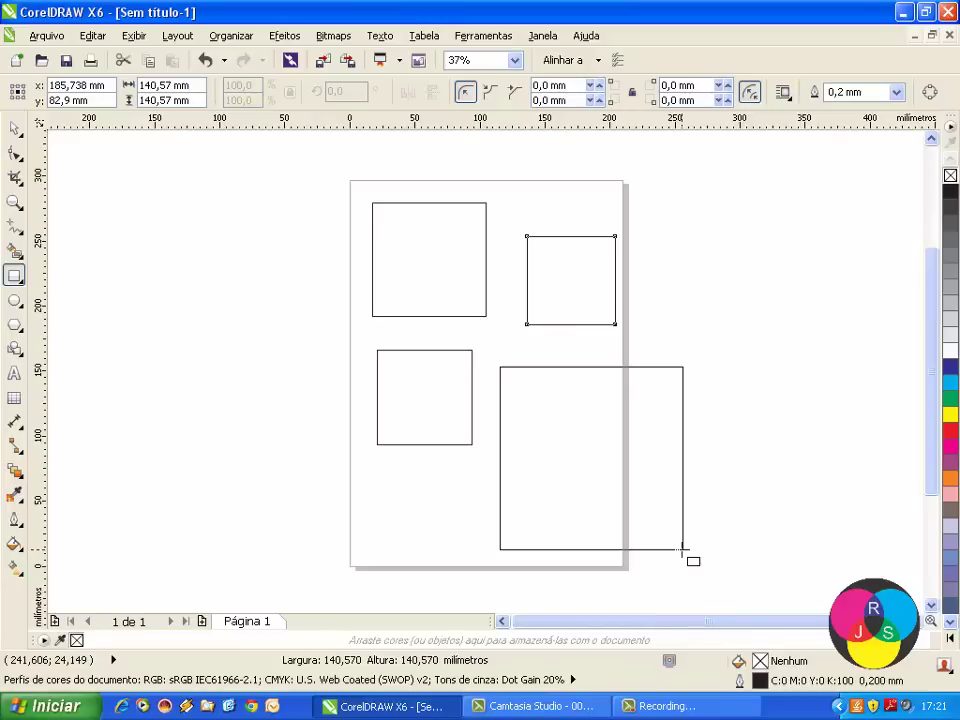
{"action": "left_click_drag", "start_coordinate": [683, 549], "coordinate": [683, 549]}
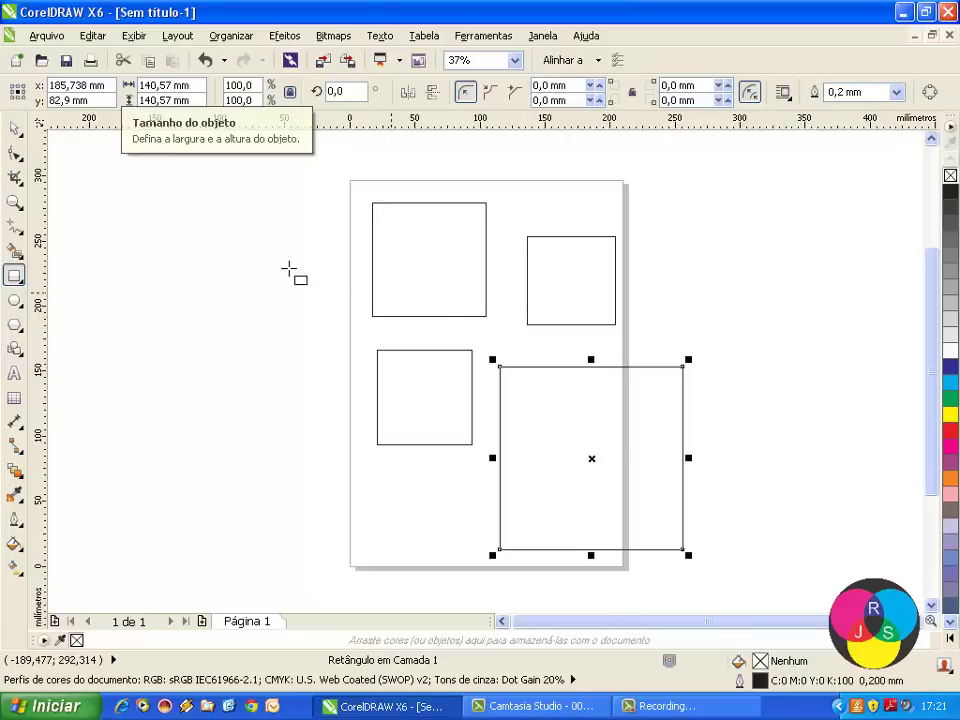
Draw three squares outside the page on its left side, a large one above and two smaller ones below it.
{"action": "left_click", "coordinate": [15, 129]}
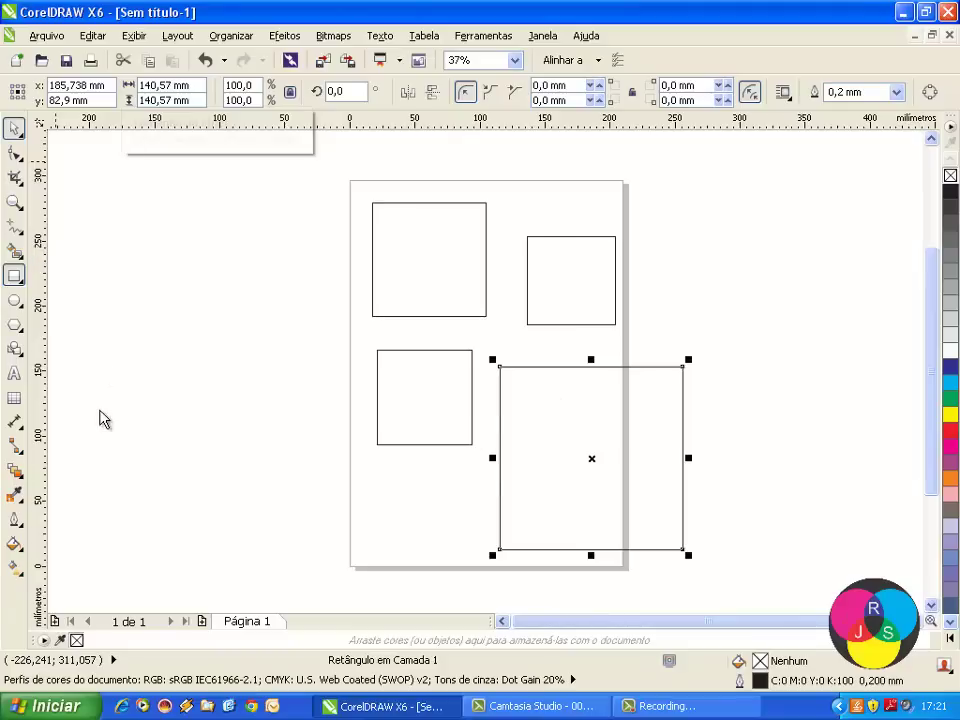
{"action": "left_click", "coordinate": [14, 276]}
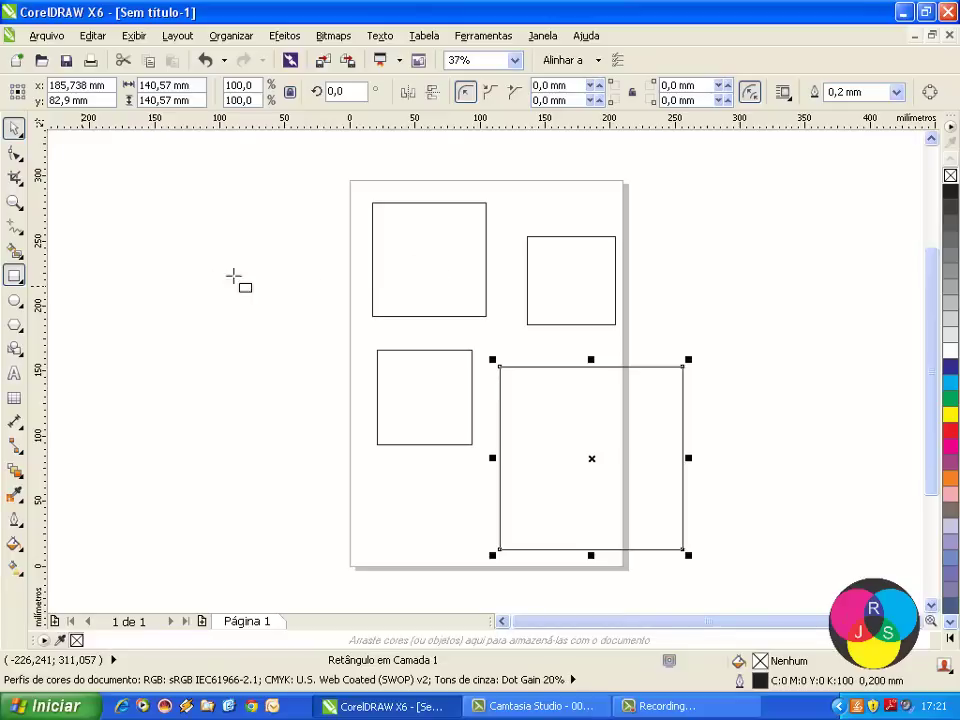
{"action": "left_click_drag", "start_coordinate": [139, 216], "coordinate": [263, 340]}
{"action": "left_click_drag", "start_coordinate": [279, 387], "coordinate": [261, 365]}
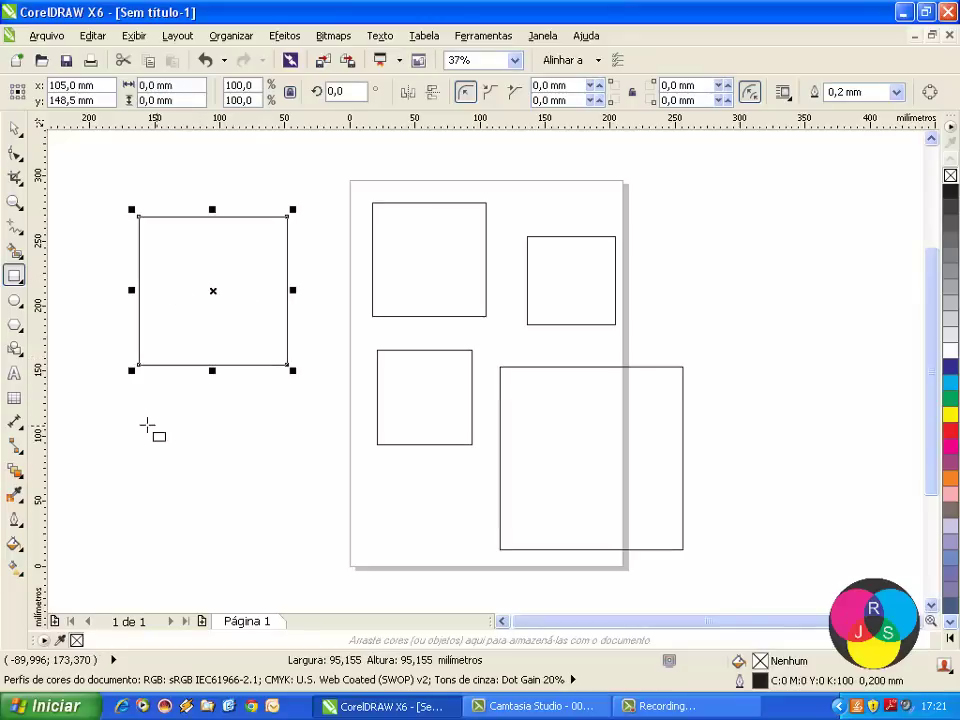
{"action": "left_click_drag", "start_coordinate": [139, 416], "coordinate": [209, 489]}
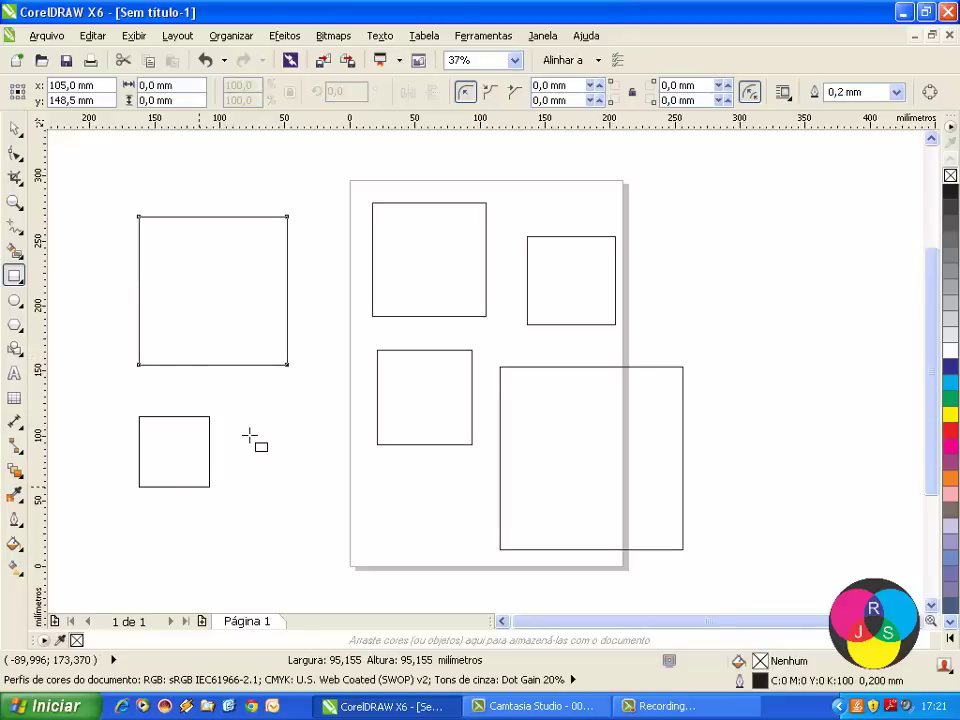
{"action": "mouse_move", "coordinate": [251, 435]}
{"action": "left_mouse_down"}
{"action": "mouse_move", "coordinate": [300, 499]}
{"action": "mouse_move", "coordinate": [317, 501]}
{"action": "left_mouse_up"}
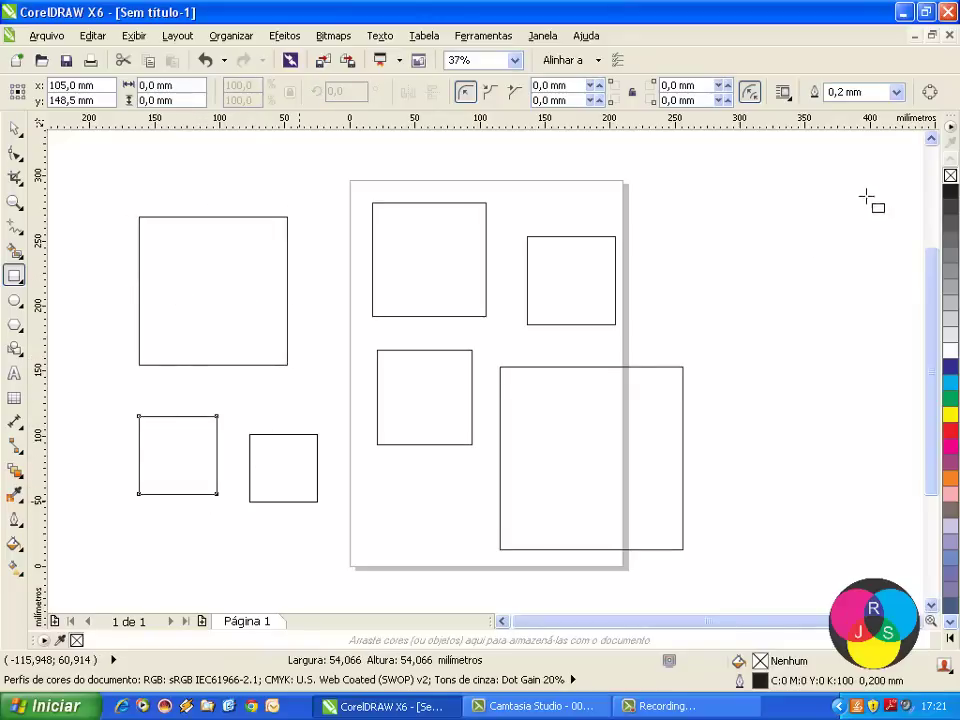
Draw two squares outside the page on its right side, then a square of about 43 mm and another at the far upper left.
{"action": "mouse_move", "coordinate": [697, 220]}
{"action": "left_mouse_down"}
{"action": "mouse_move", "coordinate": [778, 316]}
{"action": "mouse_move", "coordinate": [753, 302]}
{"action": "left_mouse_up"}
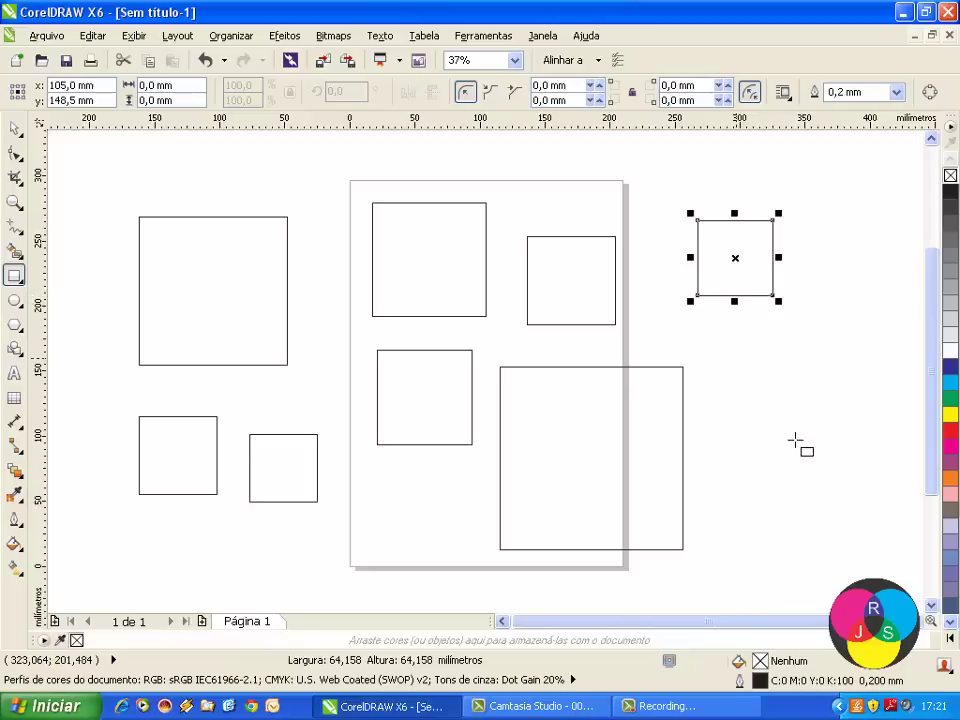
{"action": "left_click_drag", "start_coordinate": [736, 358], "coordinate": [797, 440]}
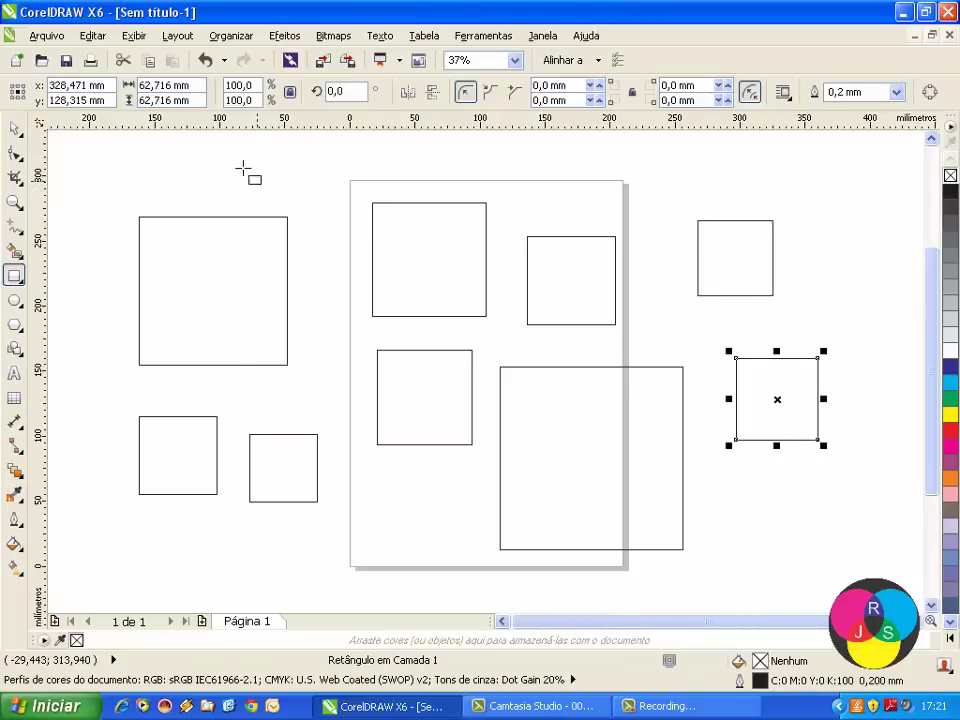
{"action": "left_click_drag", "start_coordinate": [79, 167], "coordinate": [139, 222]}
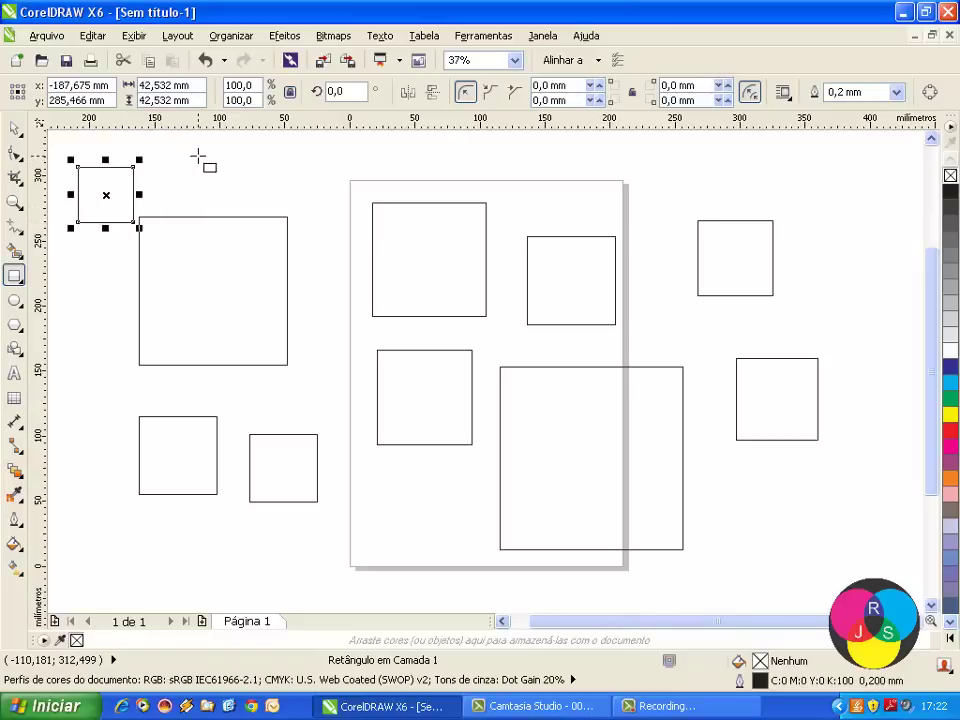
{"action": "left_click_drag", "start_coordinate": [204, 160], "coordinate": [228, 202]}
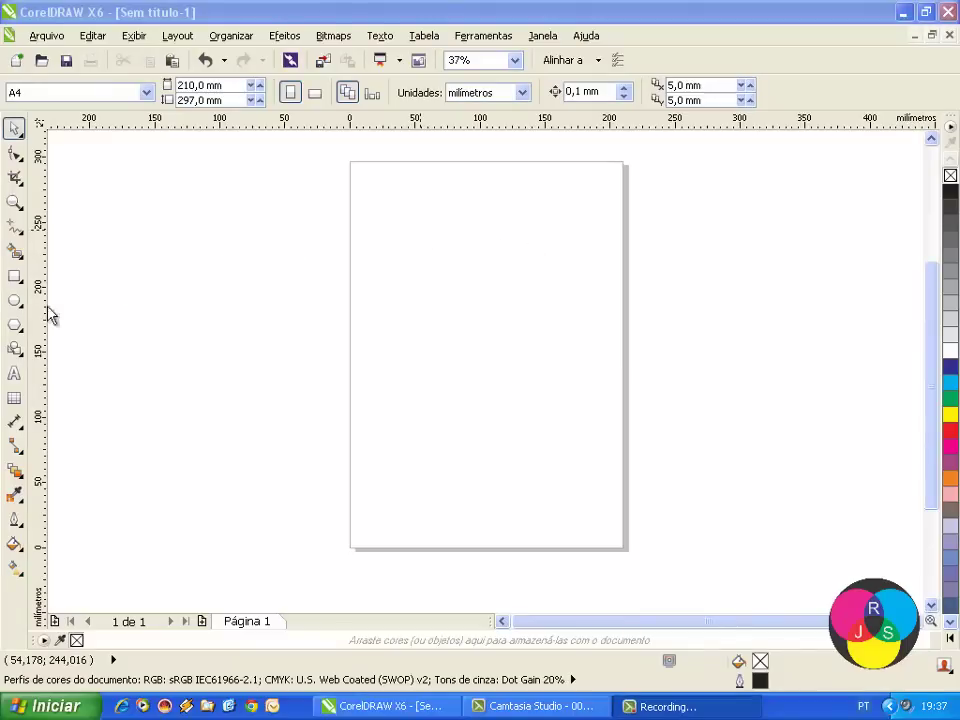
Draw a rectangle about 94 × 50 mm on the upper part of the blank page and a square below it, enlarged proportionally to about 110 mm.
{"action": "left_click", "coordinate": [14, 276]}
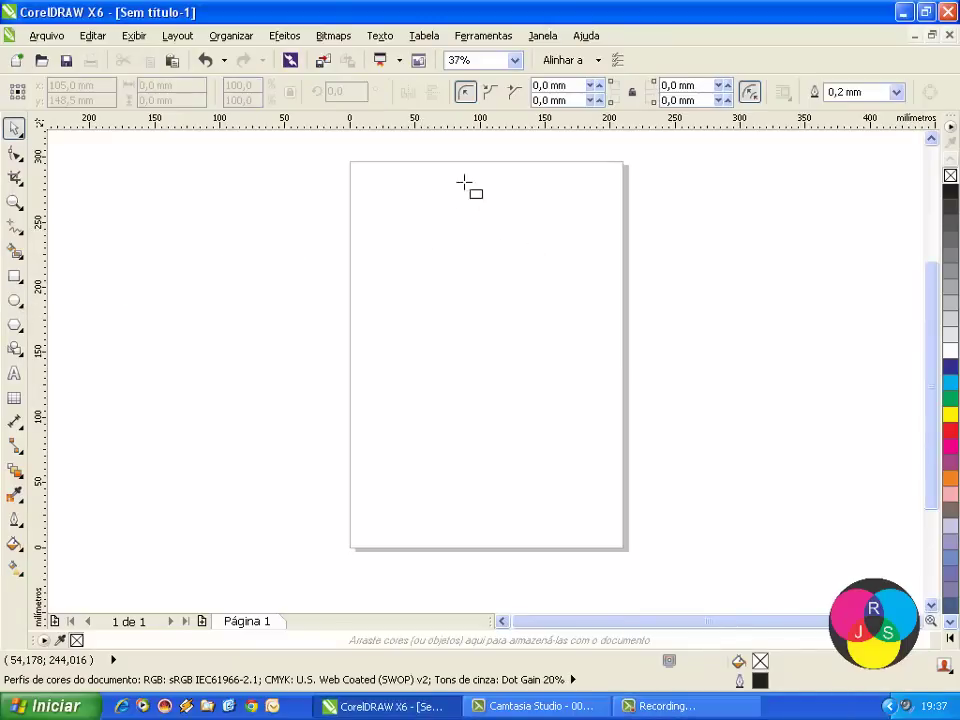
{"action": "mouse_move", "coordinate": [372, 198]}
{"action": "left_mouse_down"}
{"action": "mouse_move", "coordinate": [389, 244]}
{"action": "mouse_move", "coordinate": [472, 270]}
{"action": "mouse_move", "coordinate": [499, 266]}
{"action": "left_mouse_up"}
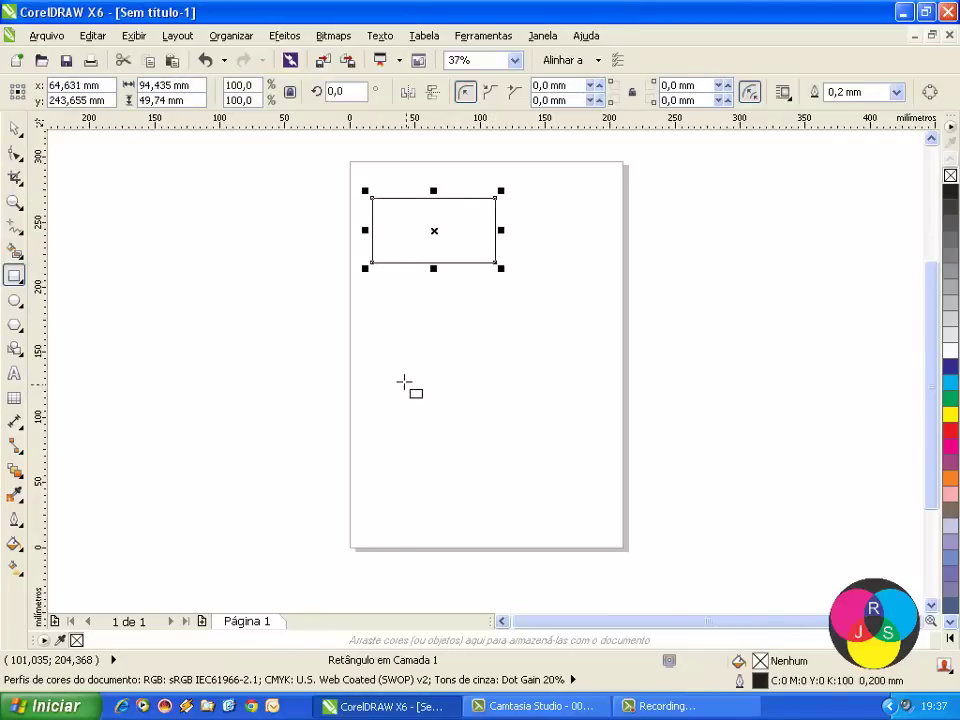
{"action": "mouse_move", "coordinate": [359, 291]}
{"action": "left_mouse_down"}
{"action": "mouse_move", "coordinate": [406, 379]}
{"action": "mouse_move", "coordinate": [501, 453]}
{"action": "left_mouse_up"}
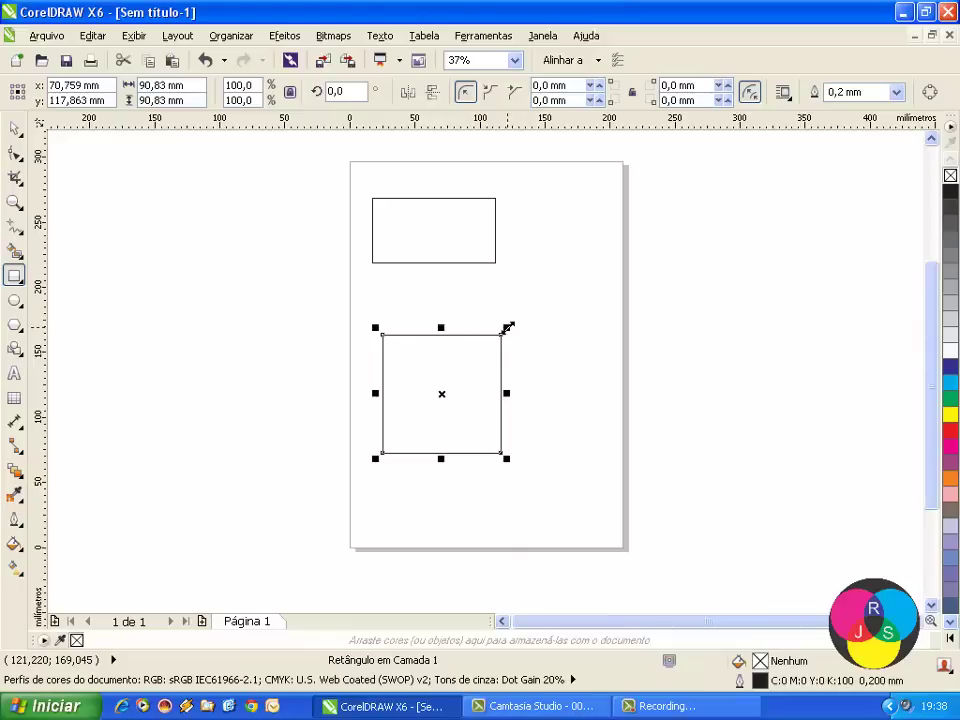
{"action": "mouse_move", "coordinate": [508, 327]}
{"action": "left_mouse_down"}
{"action": "mouse_move", "coordinate": [563, 274]}
{"action": "mouse_move", "coordinate": [452, 377]}
{"action": "mouse_move", "coordinate": [540, 302]}
{"action": "mouse_move", "coordinate": [519, 317]}
{"action": "left_mouse_up"}
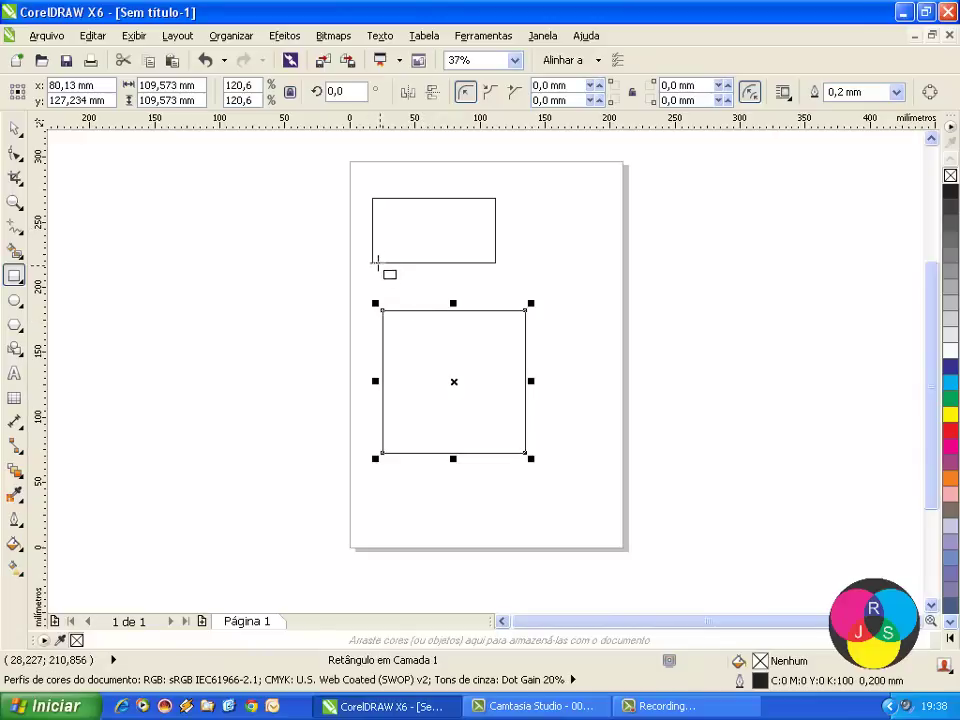
Select the upper rectangle and scale it proportionally down and up, finishing at about 92 × 49 mm.
{"action": "left_click", "coordinate": [14, 130]}
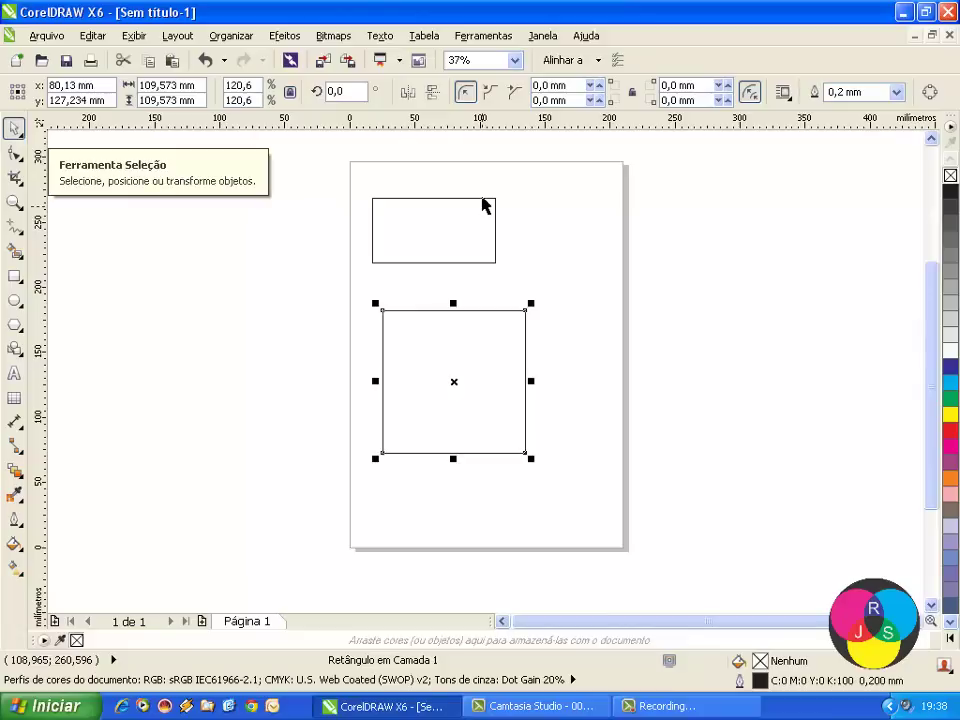
{"action": "left_click", "coordinate": [482, 199]}
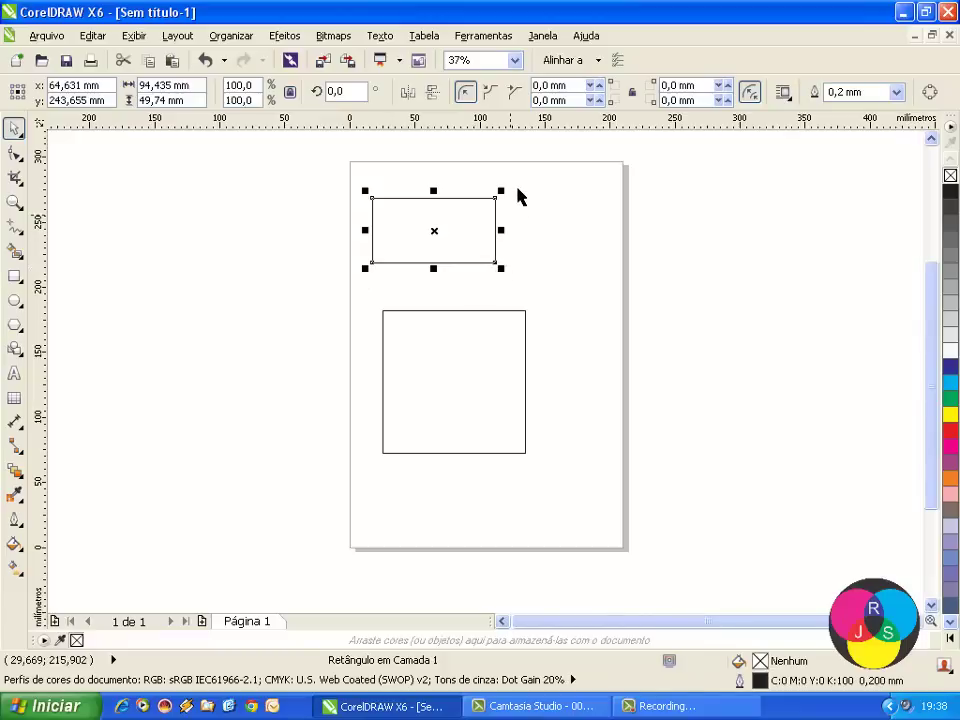
{"action": "left_click_drag", "start_coordinate": [503, 188], "coordinate": [467, 212]}
{"action": "left_click_drag", "start_coordinate": [475, 268], "coordinate": [456, 256]}
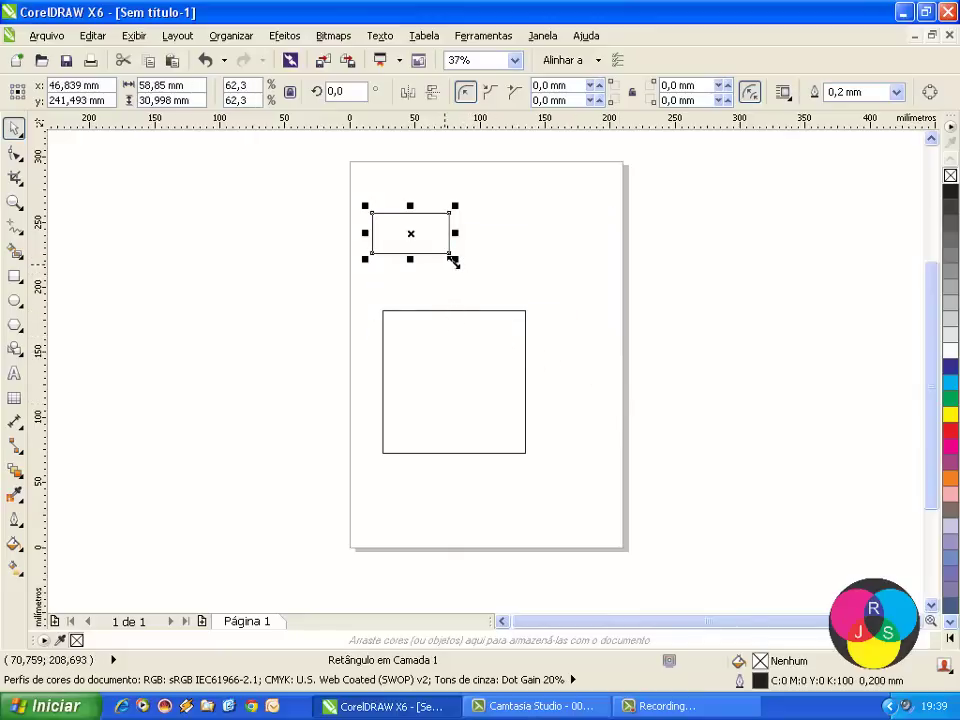
{"action": "left_click_drag", "start_coordinate": [455, 258], "coordinate": [599, 373]}
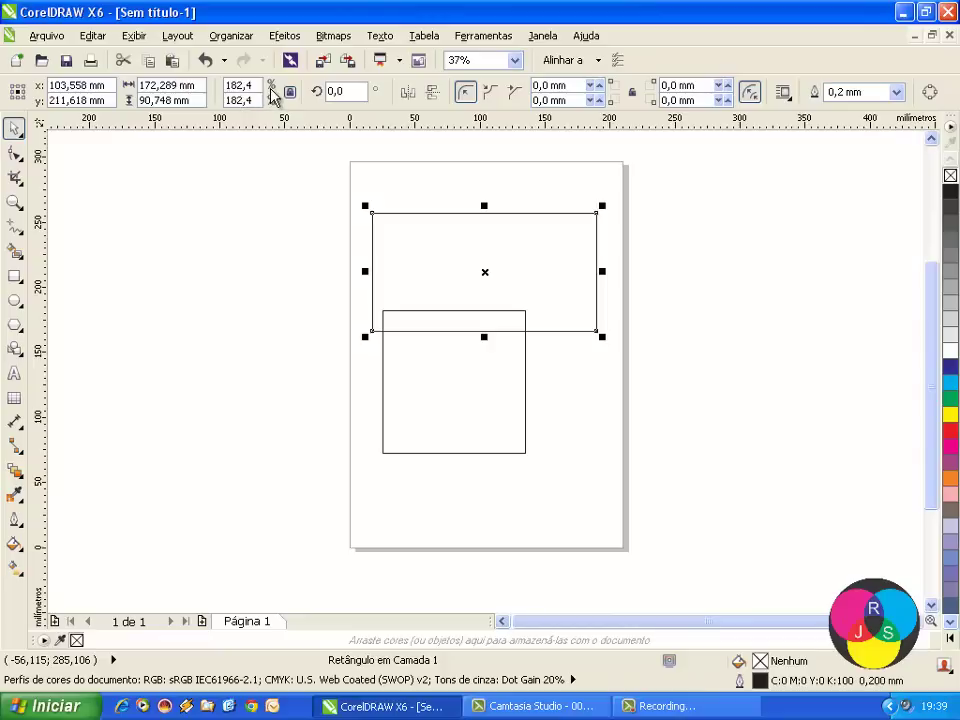
{"action": "left_click_drag", "start_coordinate": [602, 337], "coordinate": [497, 257]}
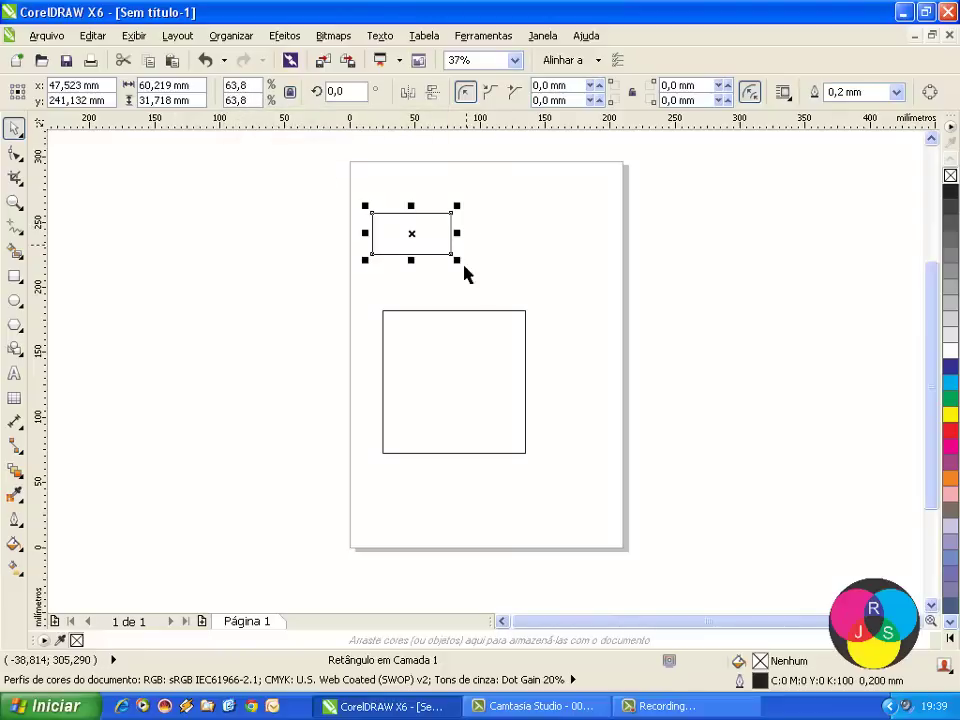
{"action": "left_click_drag", "start_coordinate": [455, 259], "coordinate": [497, 302]}
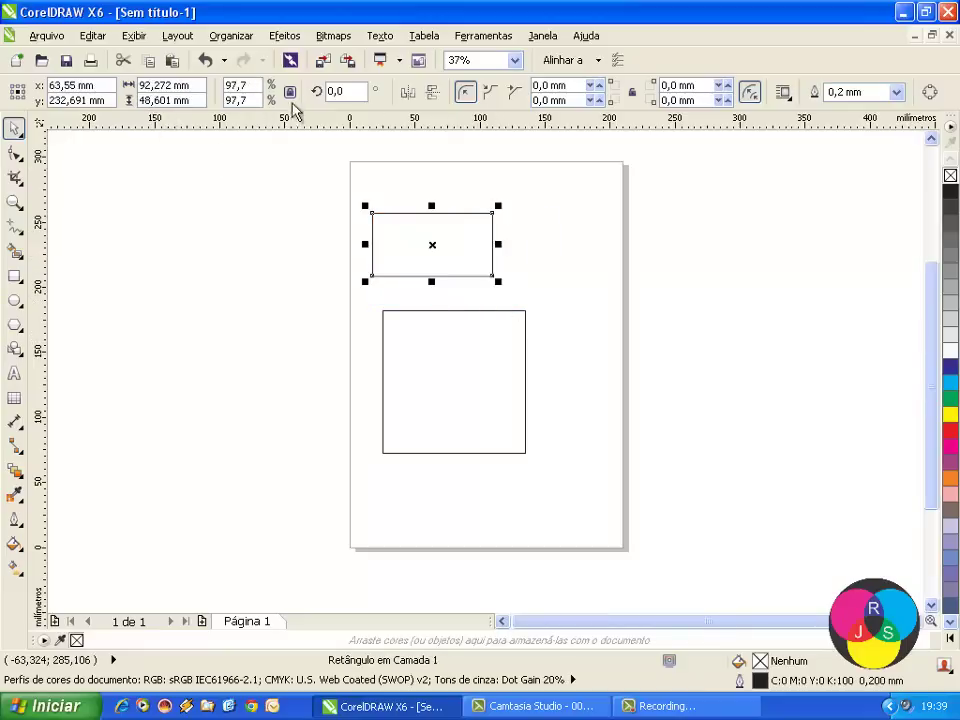
Select the square below the rectangle and scale it proportionally to about 130 mm per side, keeping it on the page.
{"action": "left_click", "coordinate": [500, 455]}
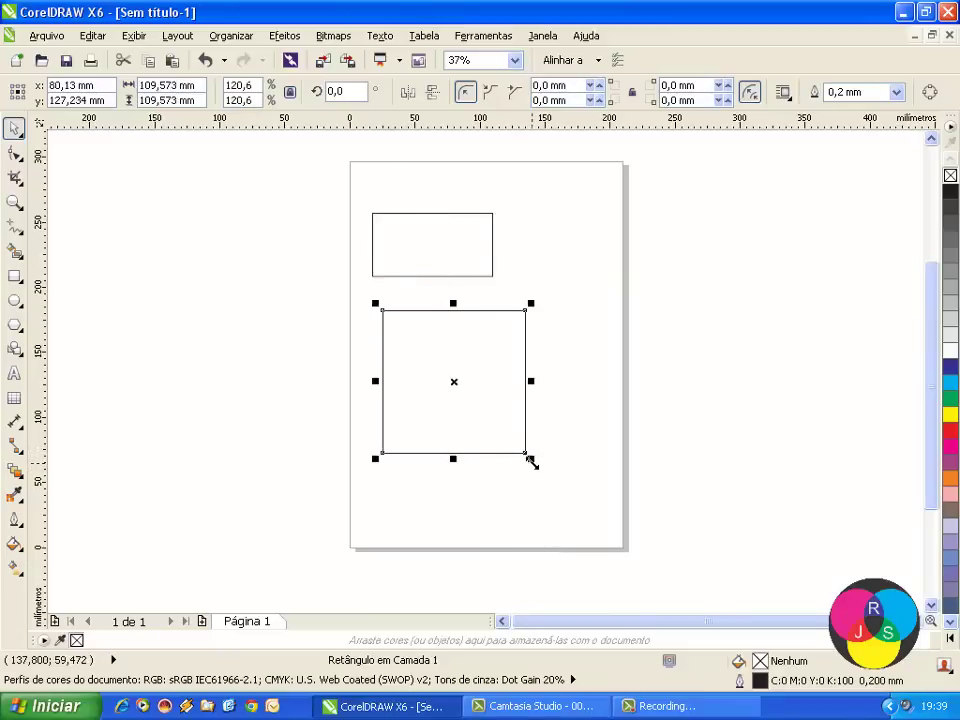
{"action": "left_click_drag", "start_coordinate": [529, 456], "coordinate": [497, 350]}
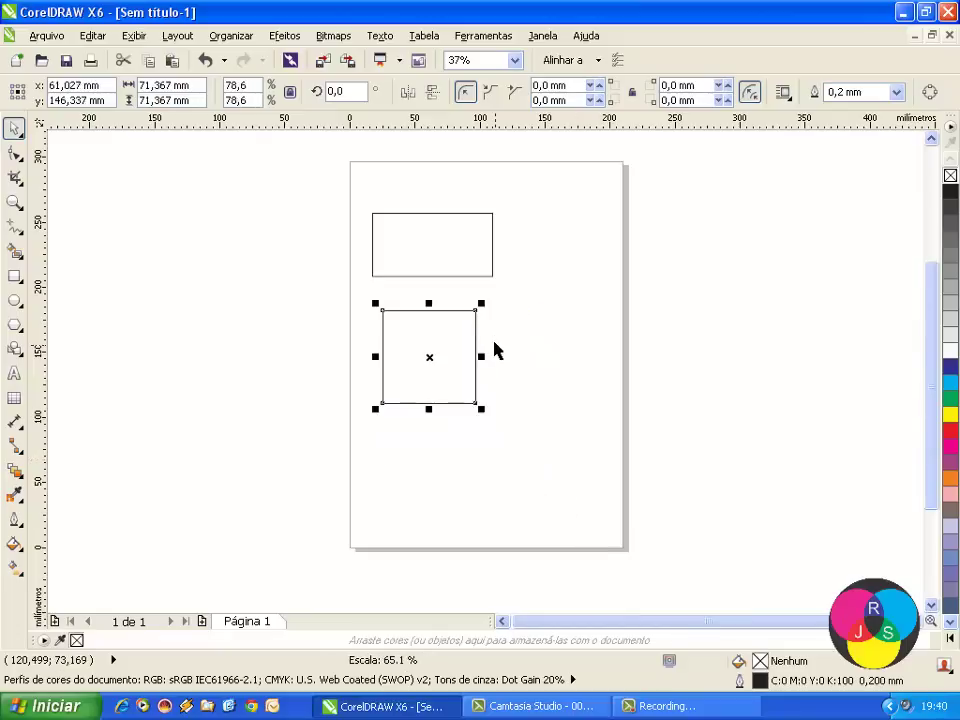
{"action": "mouse_move", "coordinate": [375, 410]}
{"action": "left_mouse_down"}
{"action": "mouse_move", "coordinate": [296, 525]}
{"action": "mouse_move", "coordinate": [388, 421]}
{"action": "left_mouse_up"}
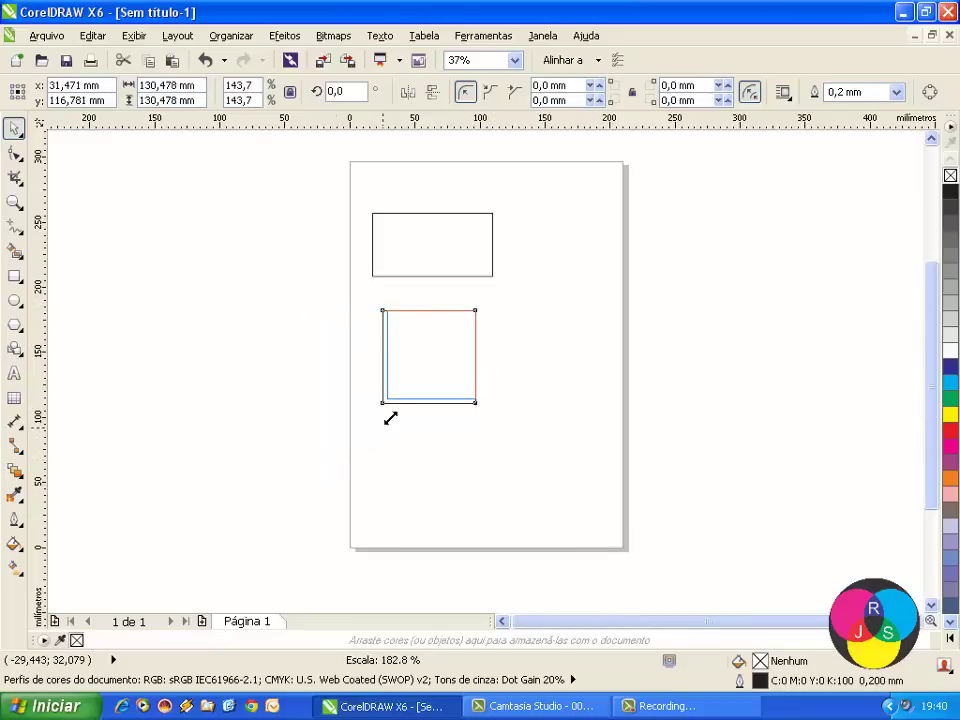
{"action": "left_click_drag", "start_coordinate": [321, 476], "coordinate": [284, 510]}
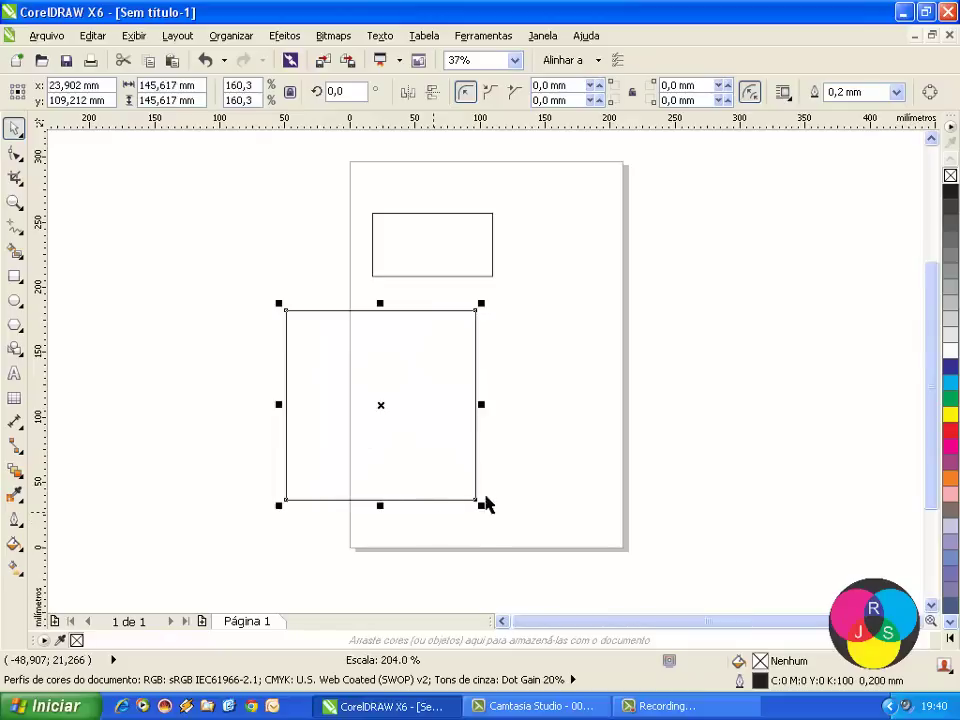
{"action": "left_click_drag", "start_coordinate": [486, 508], "coordinate": [571, 518]}
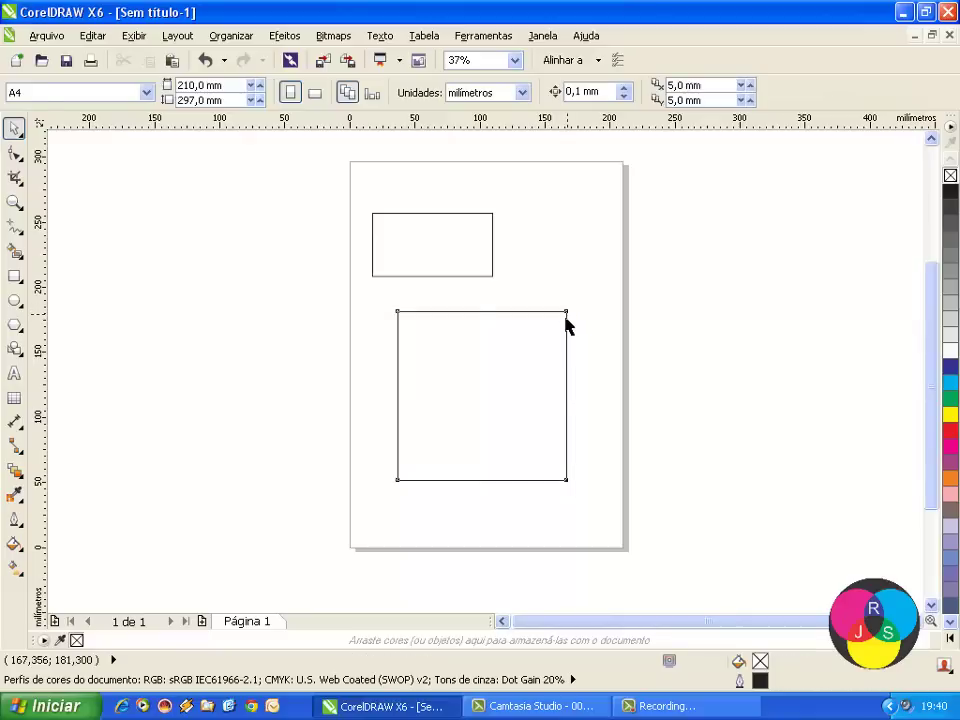
{"action": "left_click", "coordinate": [567, 320]}
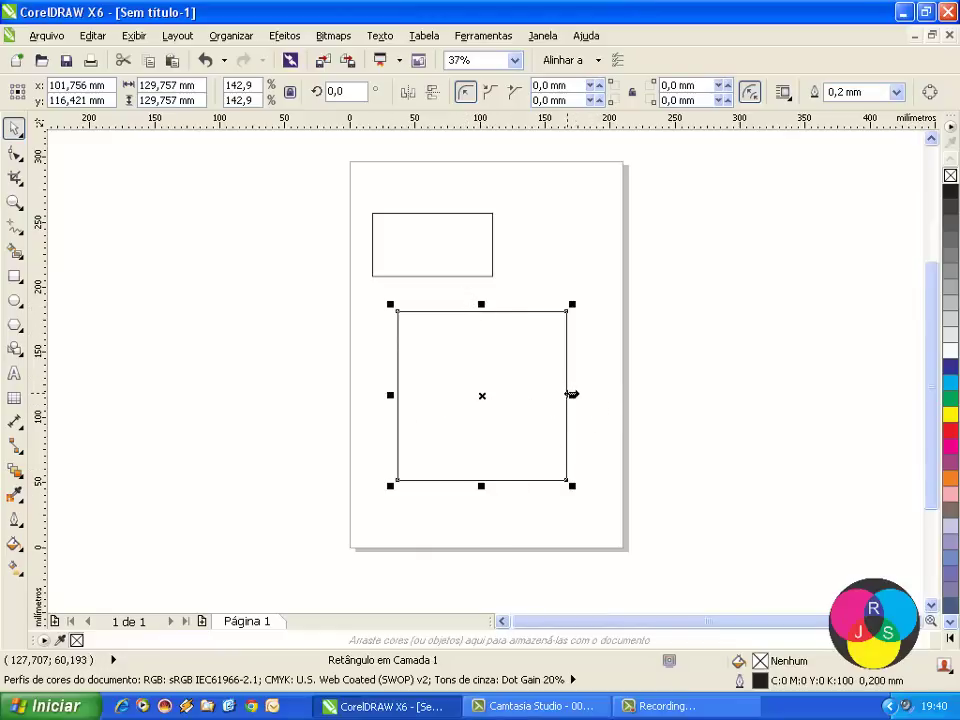
Stretch and compress the square's width and height independently, finishing with a rectangle about 73 × 44 mm on the lower part of the page.
{"action": "left_click_drag", "start_coordinate": [570, 395], "coordinate": [632, 397]}
{"action": "left_click_drag", "start_coordinate": [805, 410], "coordinate": [801, 409]}
{"action": "left_click_drag", "start_coordinate": [388, 395], "coordinate": [433, 370]}
{"action": "left_click_drag", "start_coordinate": [549, 456], "coordinate": [513, 558]}
{"action": "left_click_drag", "start_coordinate": [524, 268], "coordinate": [537, 396]}
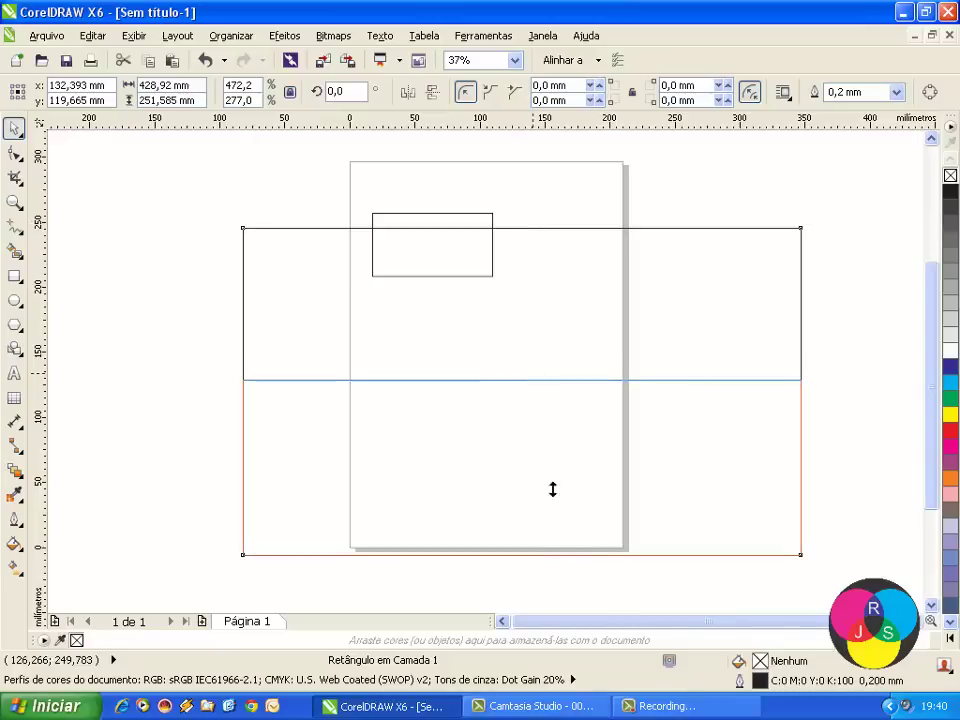
{"action": "left_click_drag", "start_coordinate": [543, 593], "coordinate": [522, 561]}
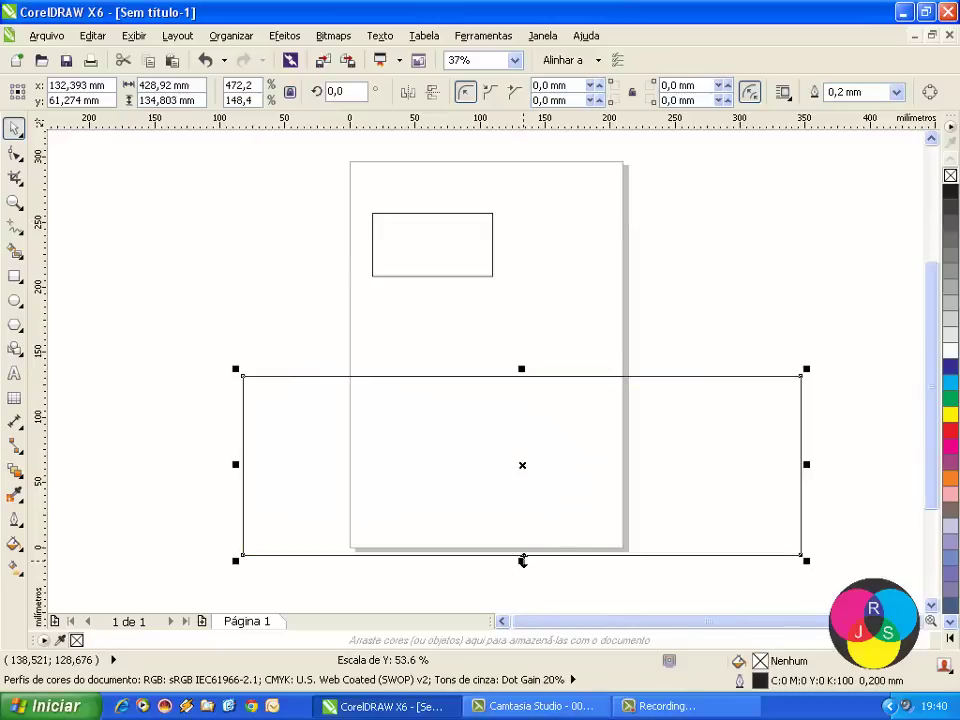
{"action": "left_click_drag", "start_coordinate": [524, 460], "coordinate": [543, 462]}
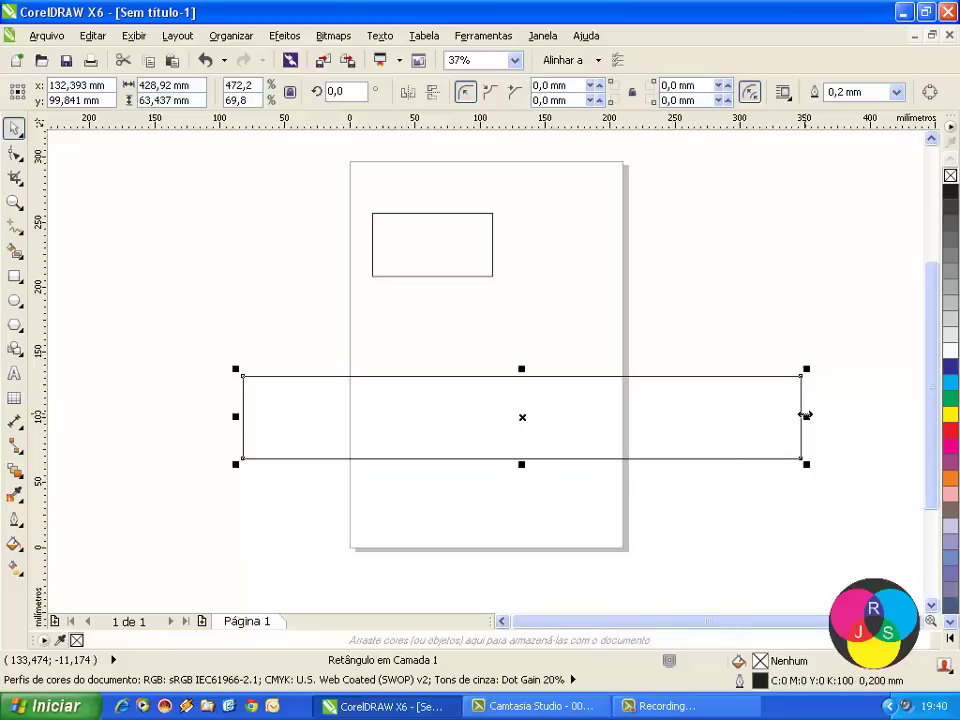
{"action": "left_click_drag", "start_coordinate": [802, 415], "coordinate": [546, 414]}
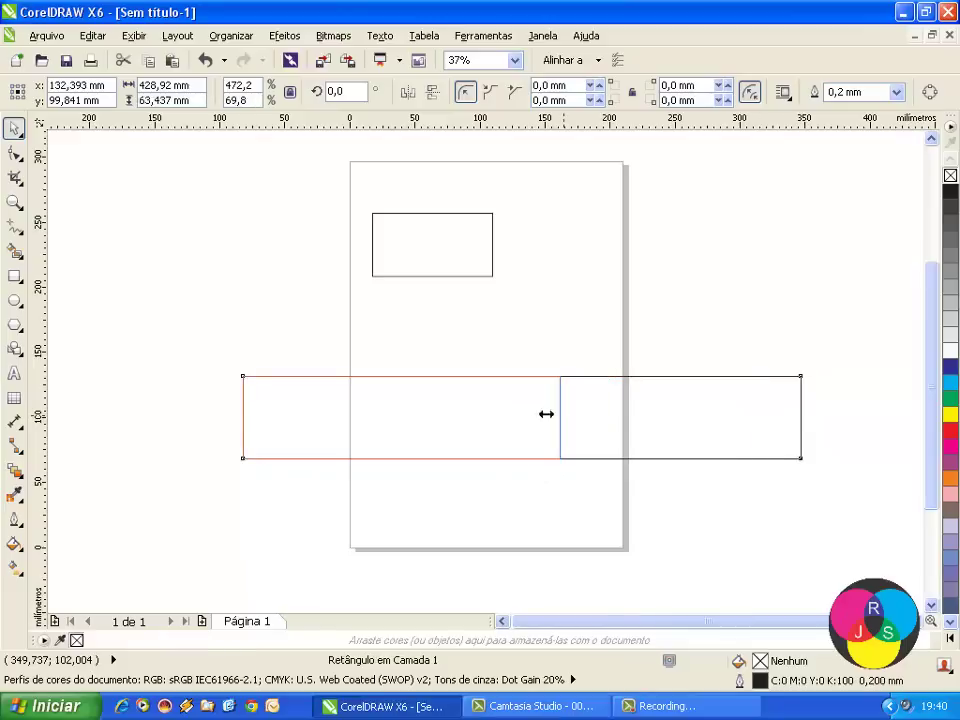
{"action": "left_click_drag", "start_coordinate": [307, 426], "coordinate": [432, 416]}
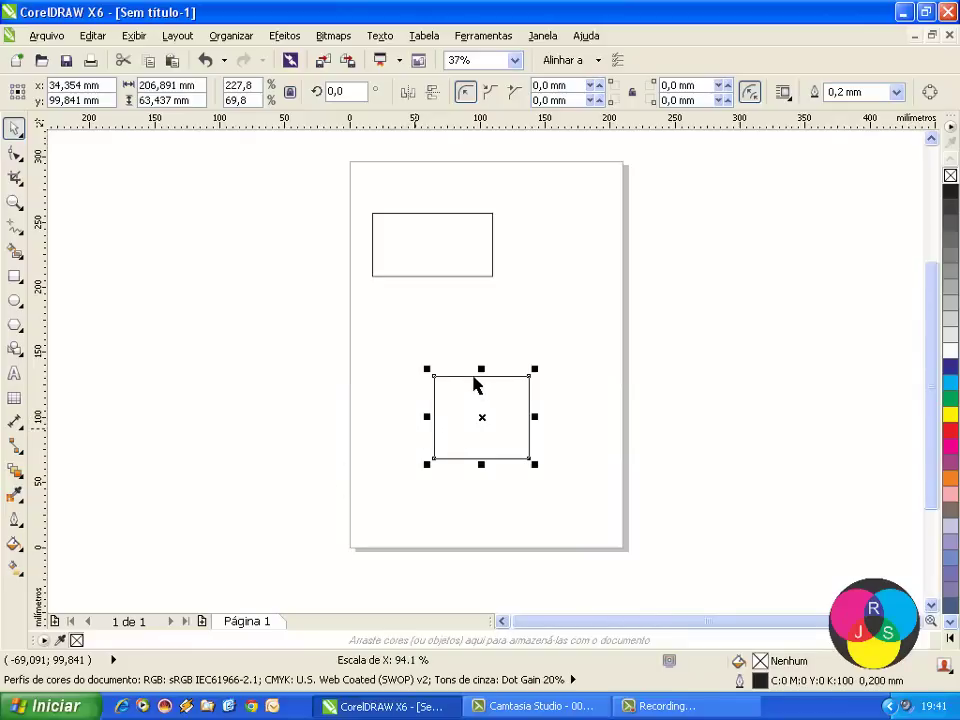
{"action": "left_click_drag", "start_coordinate": [482, 368], "coordinate": [483, 394]}
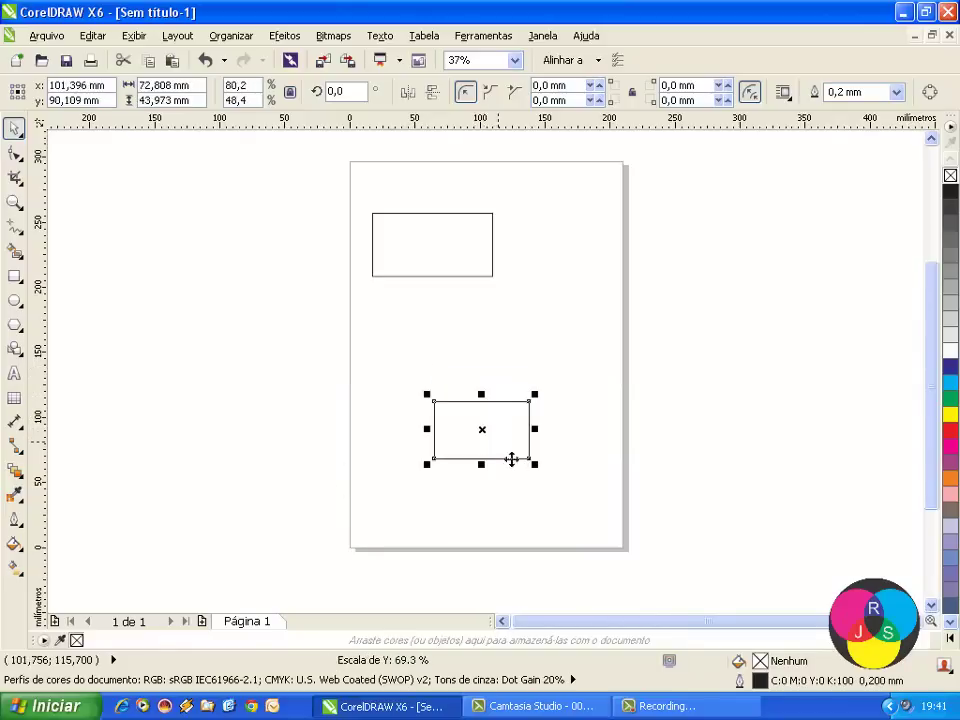
Draw a perfect square of about 108 mm crossing the page's right edge with the Rectangle tool.
{"action": "left_click", "coordinate": [13, 277]}
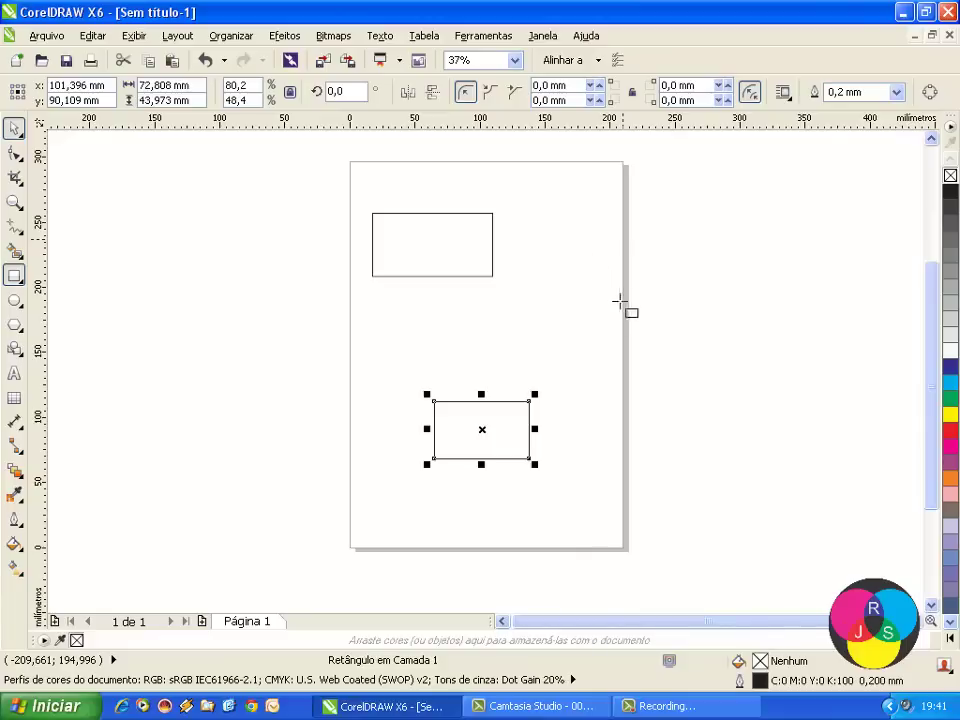
{"action": "left_click_drag", "start_coordinate": [578, 244], "coordinate": [763, 428]}
{"action": "mouse_move", "coordinate": [703, 412]}
{"action": "left_mouse_down"}
{"action": "mouse_move", "coordinate": [744, 388]}
{"action": "mouse_move", "coordinate": [681, 384]}
{"action": "mouse_move", "coordinate": [699, 396]}
{"action": "left_mouse_up"}
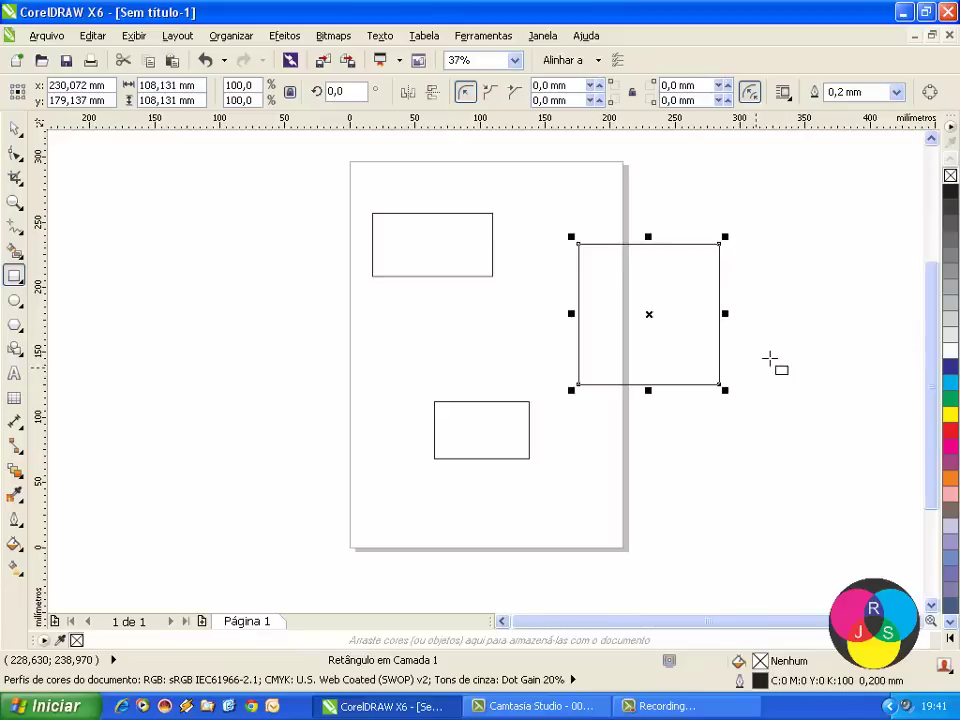
Enlarge the new square proportionally with the Selection tool to about 130 mm per side.
{"action": "left_click", "coordinate": [14, 128]}
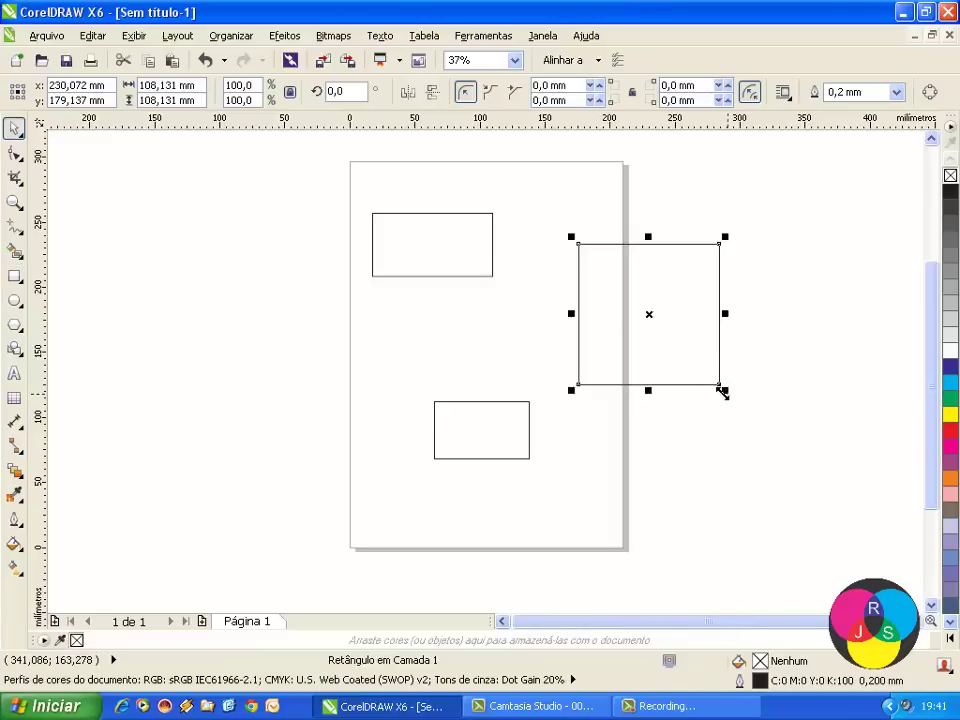
{"action": "left_click_drag", "start_coordinate": [724, 391], "coordinate": [786, 458]}
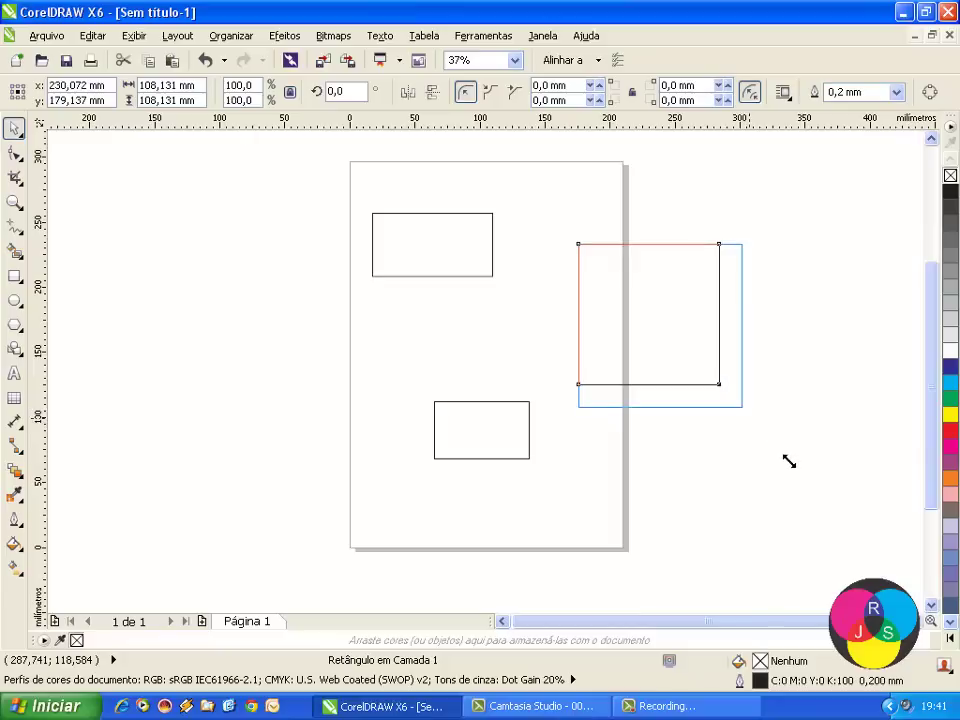
{"action": "left_click_drag", "start_coordinate": [648, 316], "coordinate": [701, 237]}
{"action": "left_click_drag", "start_coordinate": [740, 195], "coordinate": [754, 174]}
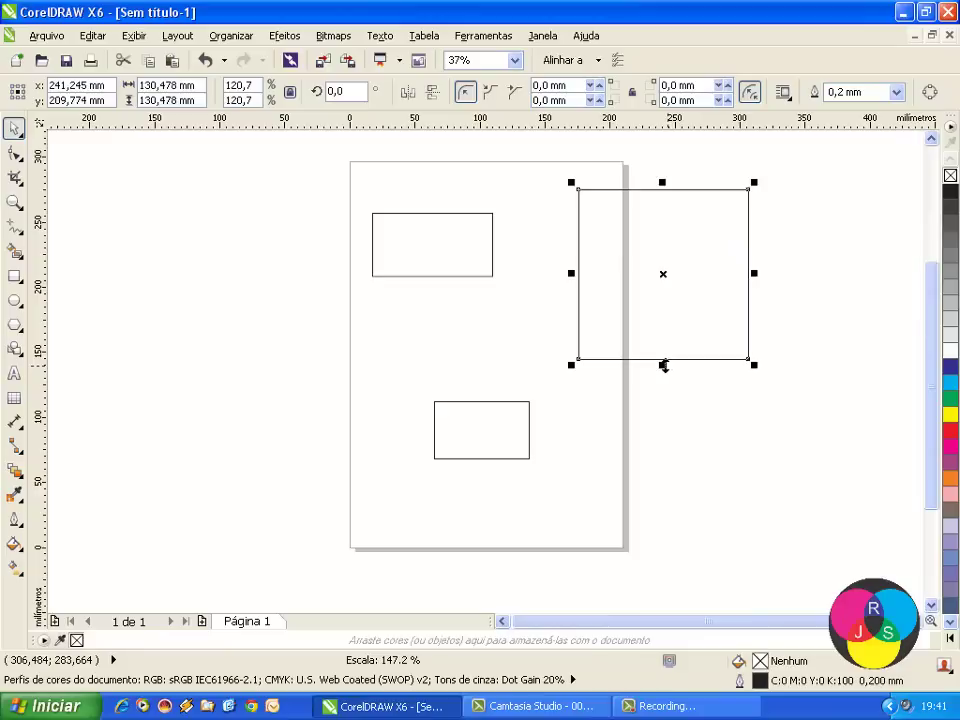
Change only the height of the 130 mm square, finishing at about 200 mm, and clear its selection.
{"action": "left_click_drag", "start_coordinate": [665, 349], "coordinate": [662, 213]}
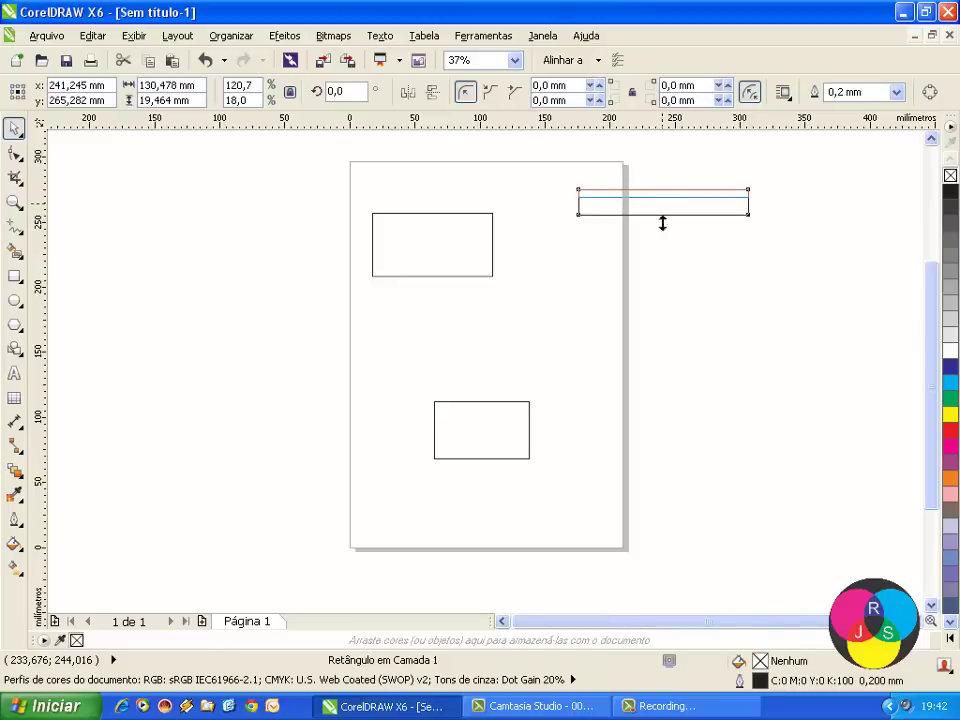
{"action": "left_click_drag", "start_coordinate": [664, 455], "coordinate": [664, 455]}
{"action": "left_click_drag", "start_coordinate": [679, 401], "coordinate": [679, 401]}
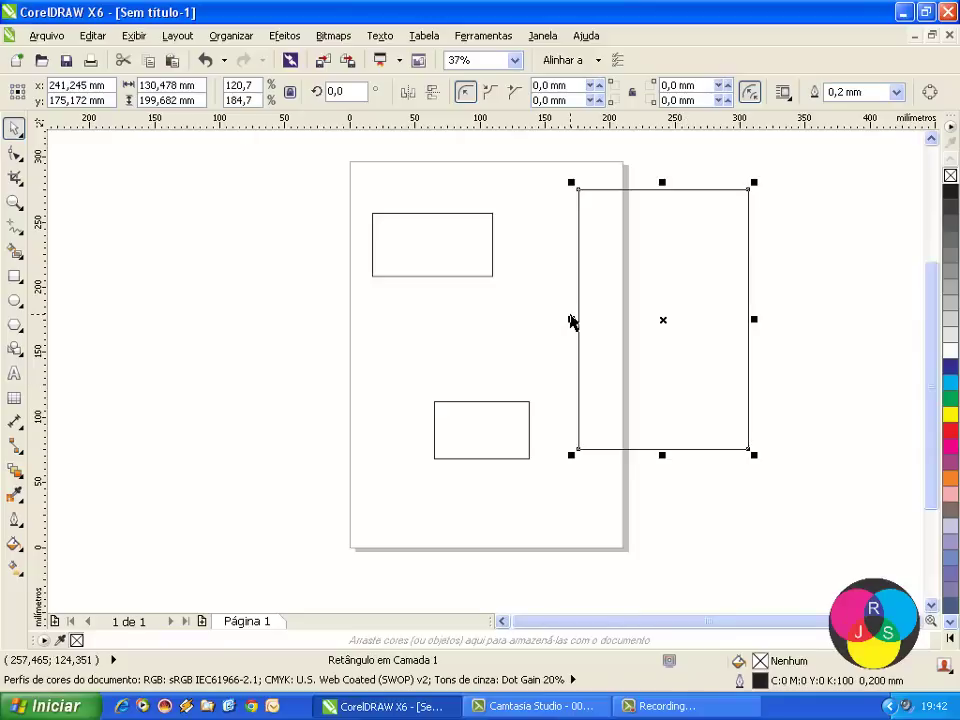
{"action": "key", "text": "Escape"}
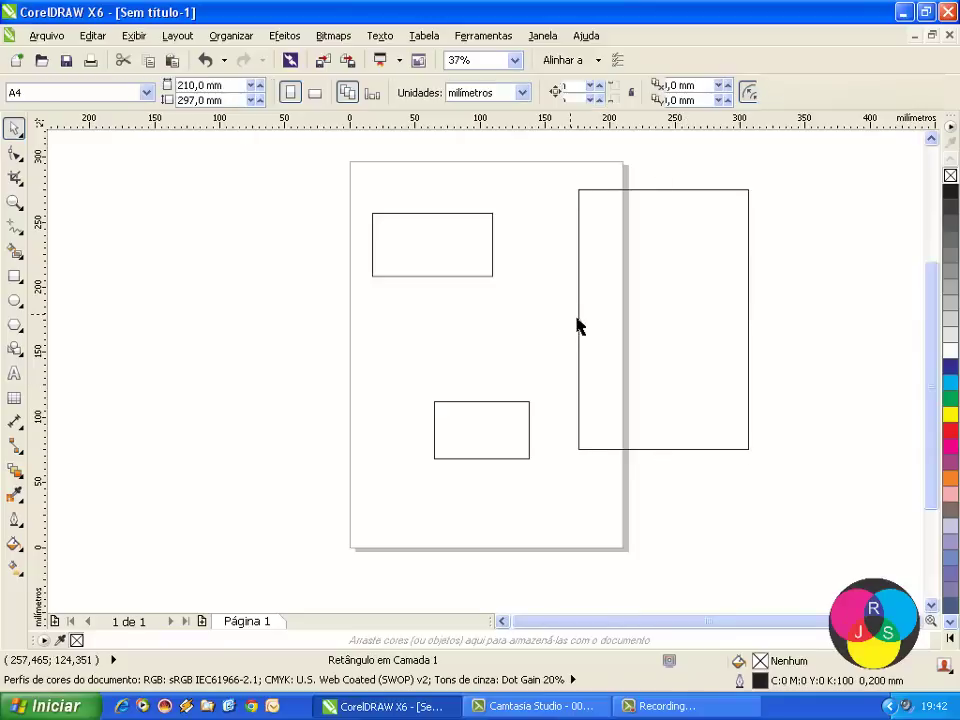
{"action": "left_click", "coordinate": [576, 321]}
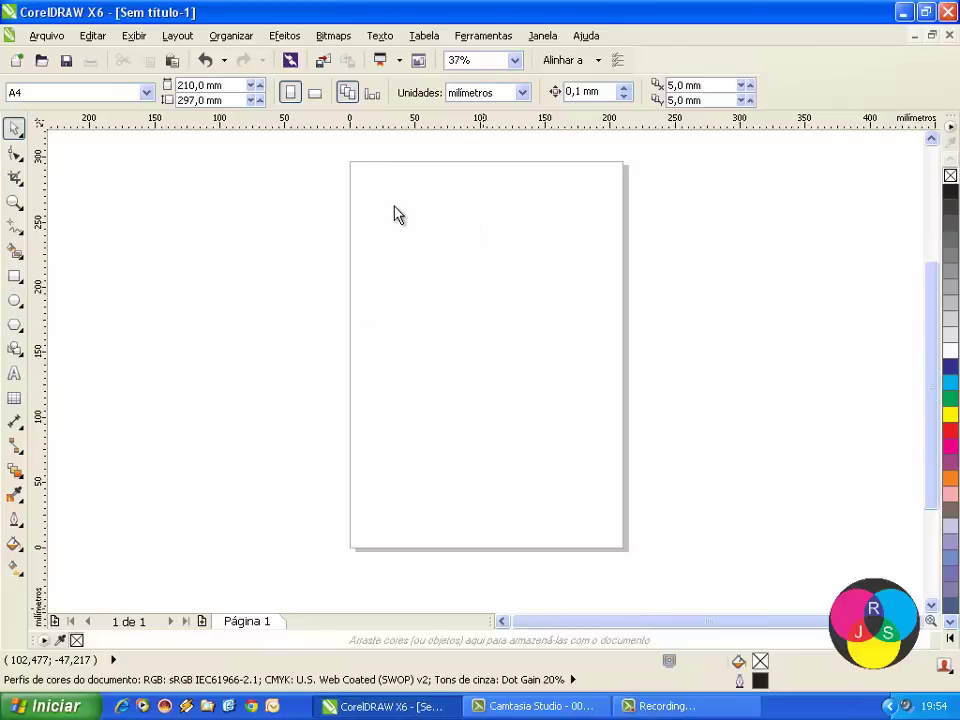
Draw a rectangle about 106 × 60 mm on the upper part of the blank page and activate the Selection tool.
{"action": "key", "text": "F6"}
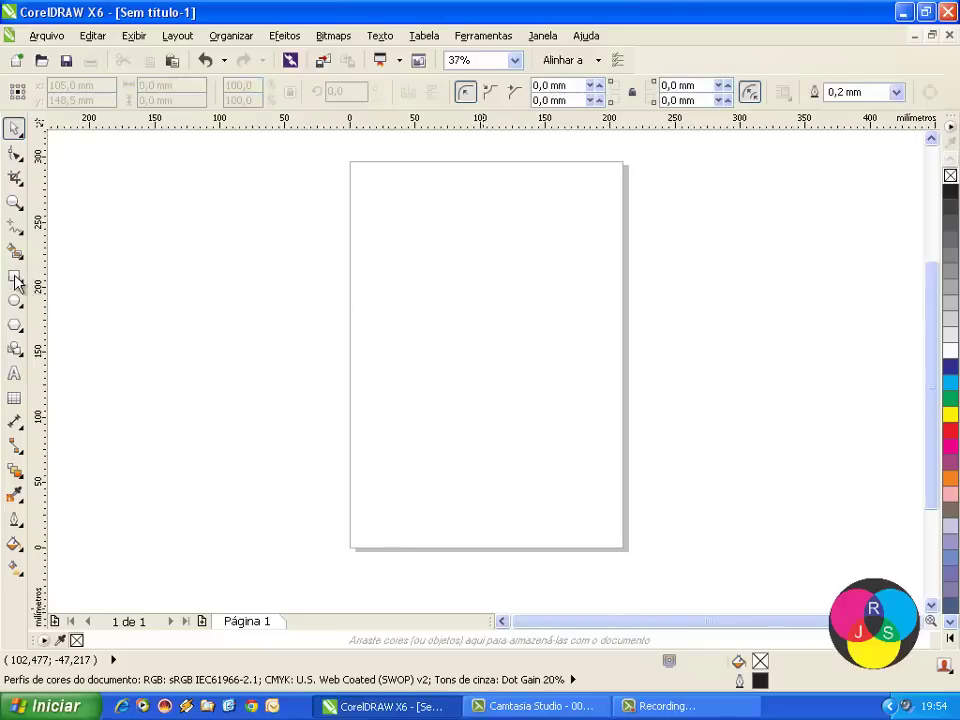
{"action": "mouse_move", "coordinate": [387, 209]}
{"action": "left_mouse_down"}
{"action": "mouse_move", "coordinate": [497, 285]}
{"action": "mouse_move", "coordinate": [522, 286]}
{"action": "left_mouse_up"}
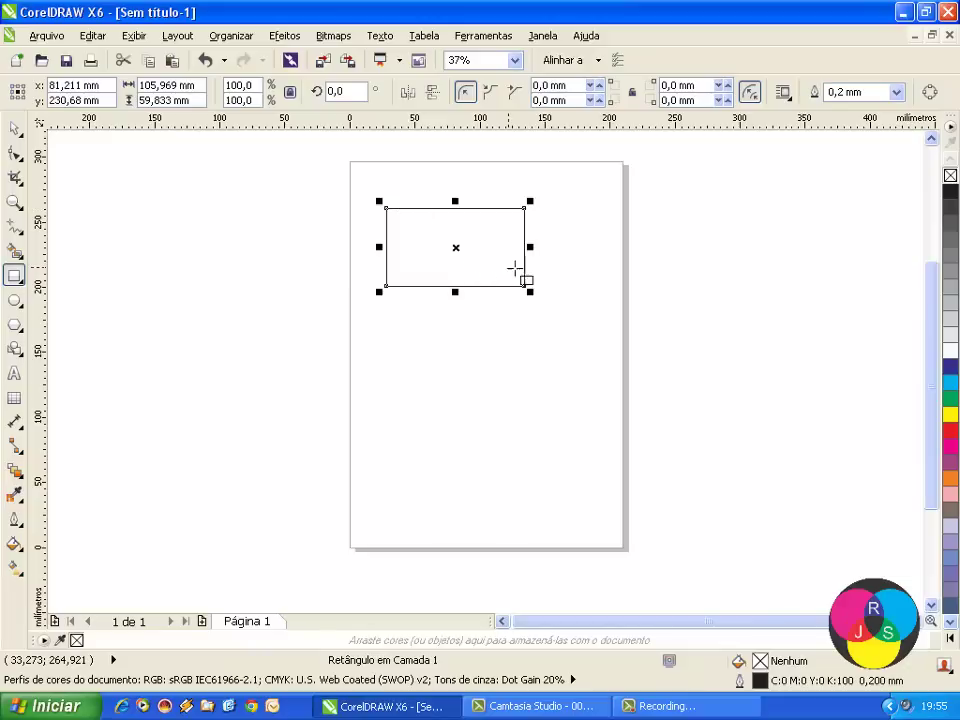
{"action": "left_click", "coordinate": [15, 129]}
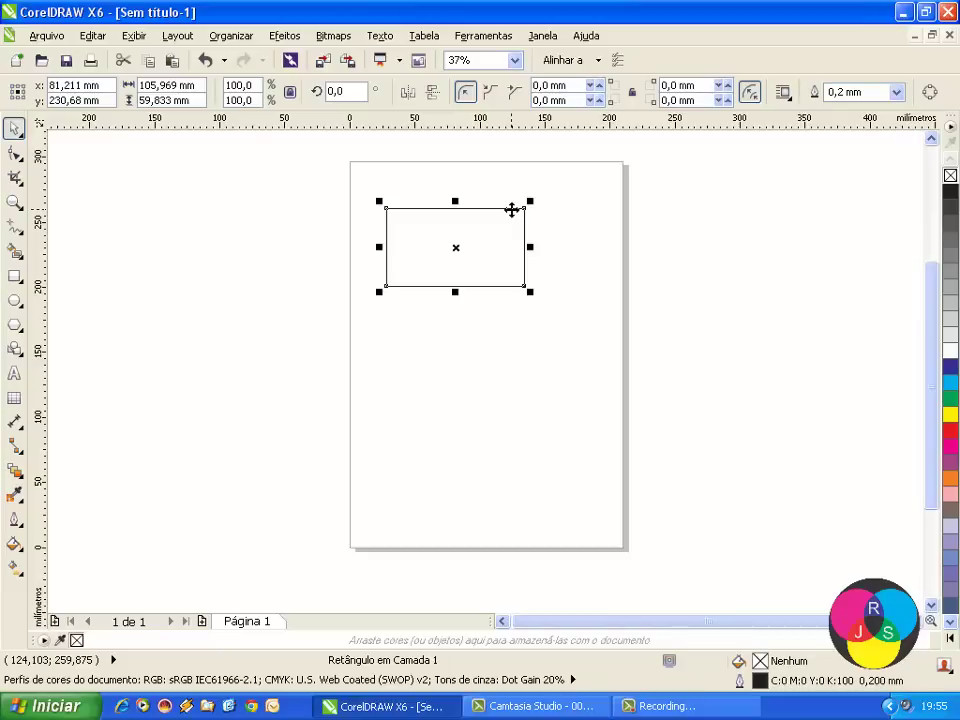
Switch the rectangle to rotation mode and rotate it freely around its centre, finishing at about 268.5°.
{"action": "left_click", "coordinate": [511, 217]}
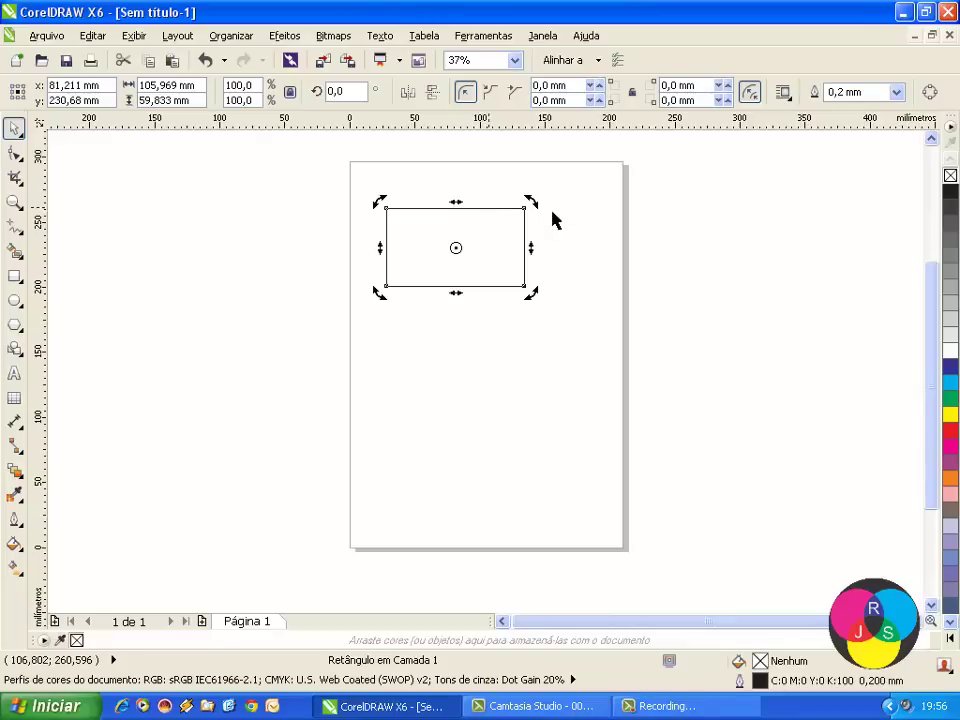
{"action": "mouse_move", "coordinate": [531, 200]}
{"action": "left_mouse_down"}
{"action": "mouse_move", "coordinate": [542, 206]}
{"action": "mouse_move", "coordinate": [543, 236]}
{"action": "mouse_move", "coordinate": [521, 171]}
{"action": "mouse_move", "coordinate": [537, 241]}
{"action": "mouse_move", "coordinate": [540, 208]}
{"action": "mouse_move", "coordinate": [516, 175]}
{"action": "mouse_move", "coordinate": [527, 191]}
{"action": "mouse_move", "coordinate": [529, 270]}
{"action": "mouse_move", "coordinate": [536, 201]}
{"action": "left_mouse_up"}
{"action": "key", "text": "Escape"}
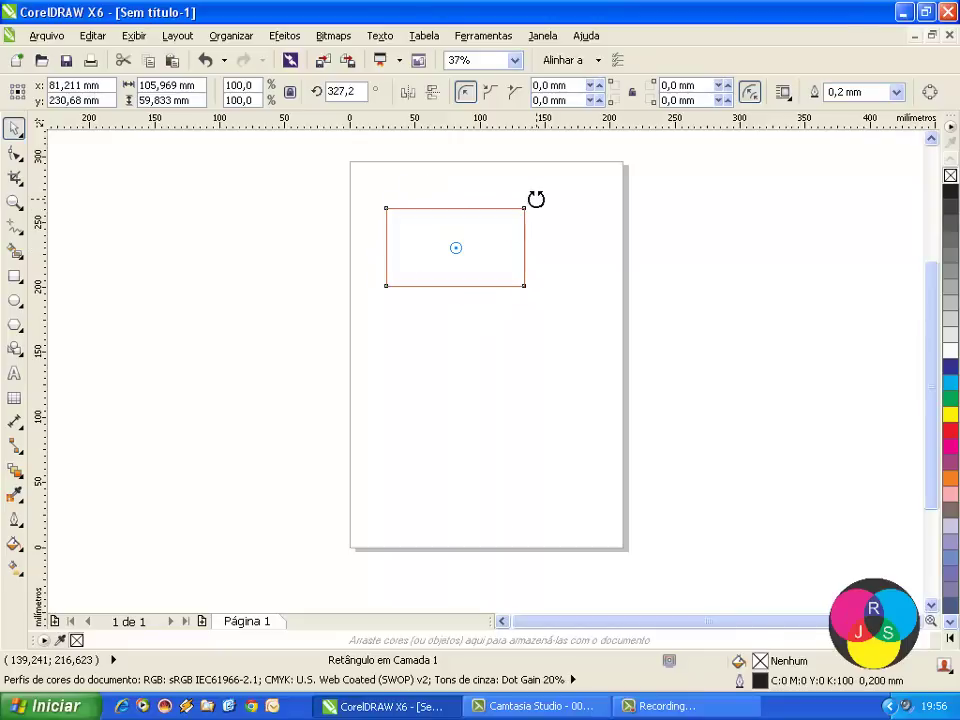
{"action": "left_click", "coordinate": [446, 268]}
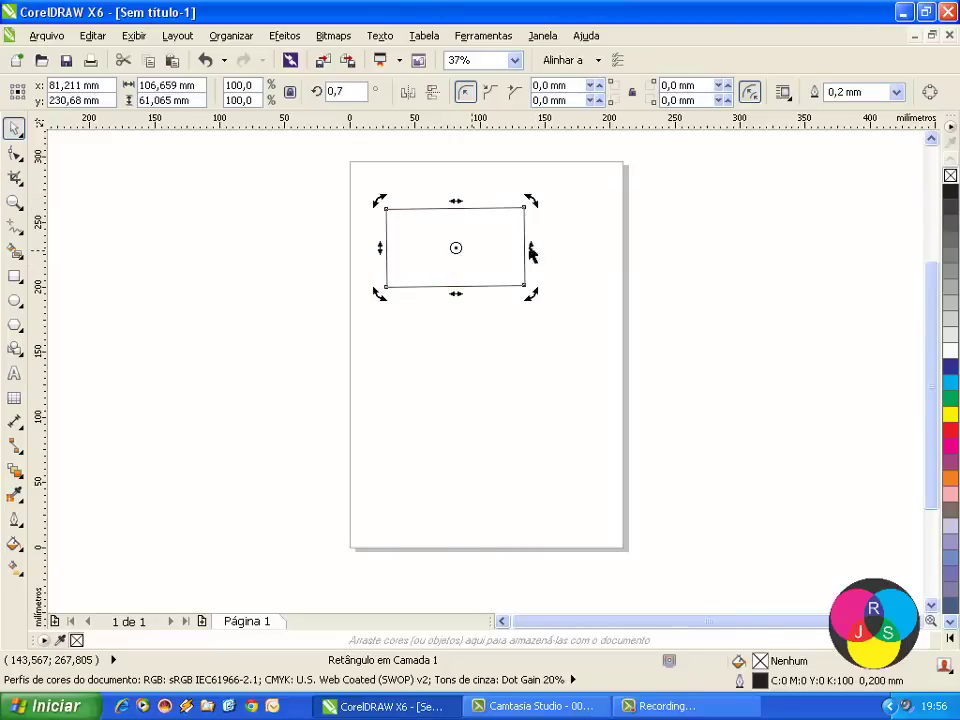
{"action": "mouse_move", "coordinate": [533, 199]}
{"action": "left_mouse_down"}
{"action": "mouse_move", "coordinate": [506, 163]}
{"action": "mouse_move", "coordinate": [459, 156]}
{"action": "mouse_move", "coordinate": [531, 206]}
{"action": "mouse_move", "coordinate": [549, 233]}
{"action": "mouse_move", "coordinate": [553, 204]}
{"action": "mouse_move", "coordinate": [531, 184]}
{"action": "left_mouse_up"}
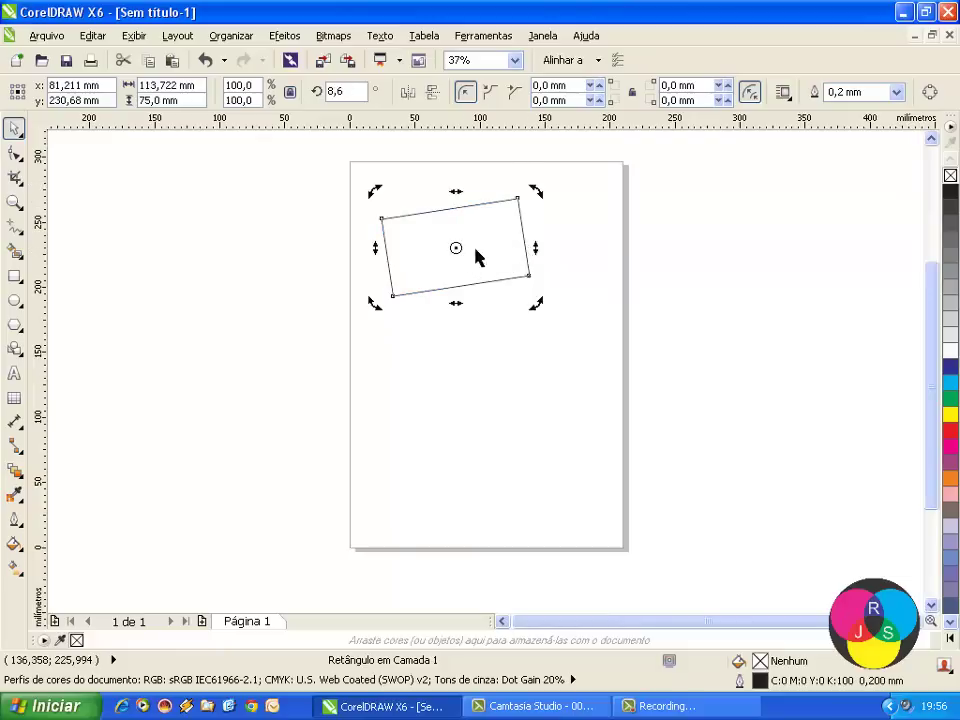
{"action": "left_click_drag", "start_coordinate": [542, 300], "coordinate": [495, 321]}
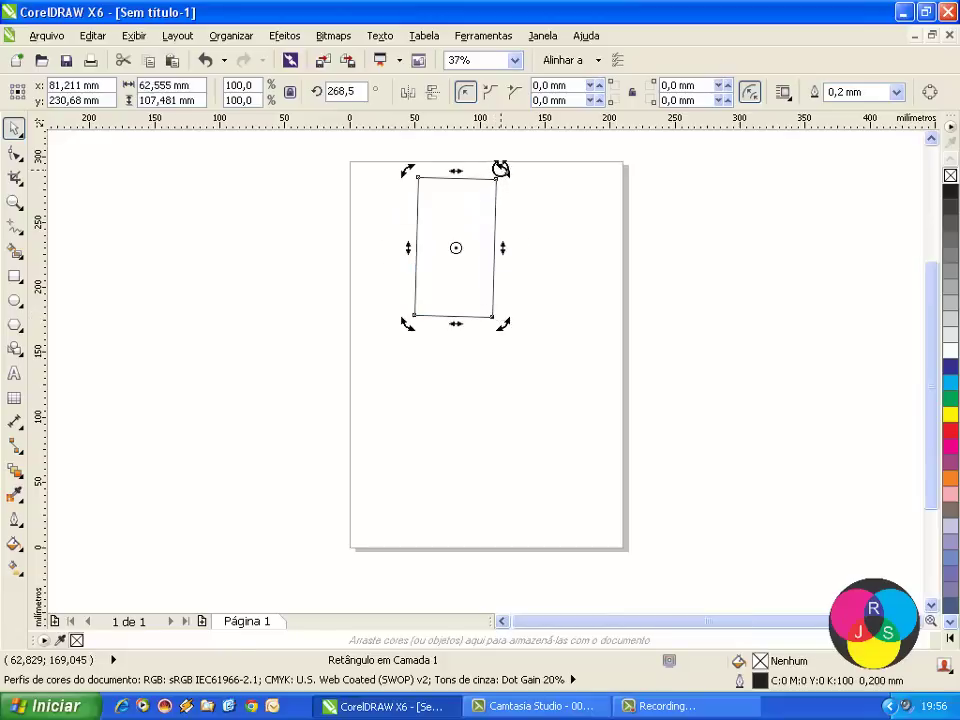
Rotate the upper rectangle further around its centre in several stages, finishing at about 176.8°.
{"action": "left_click_drag", "start_coordinate": [507, 168], "coordinate": [538, 228]}
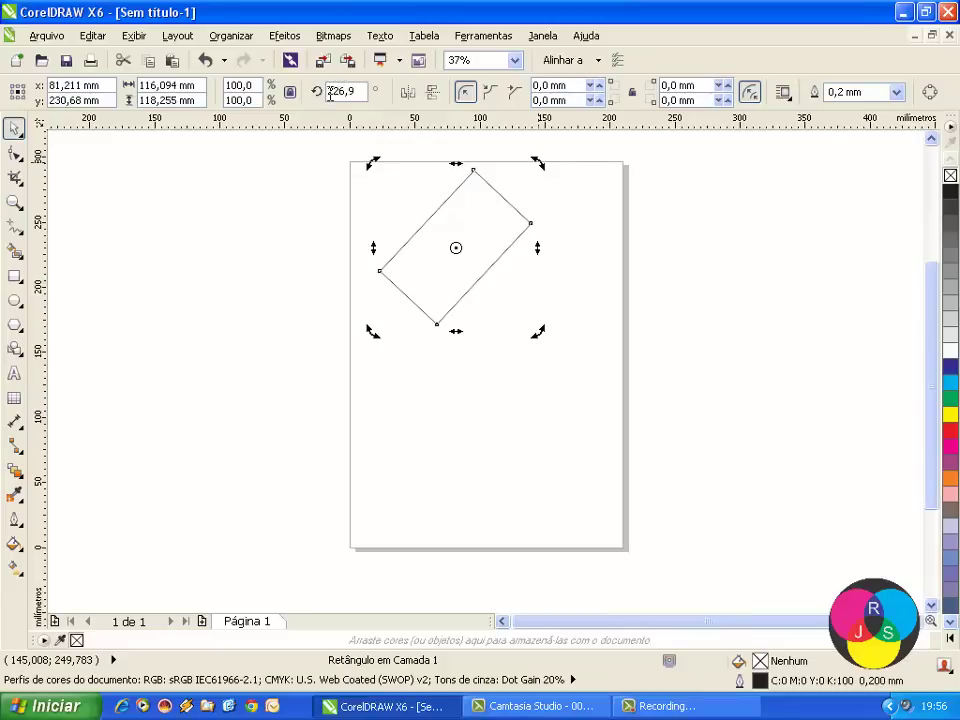
{"action": "left_click_drag", "start_coordinate": [537, 162], "coordinate": [559, 206]}
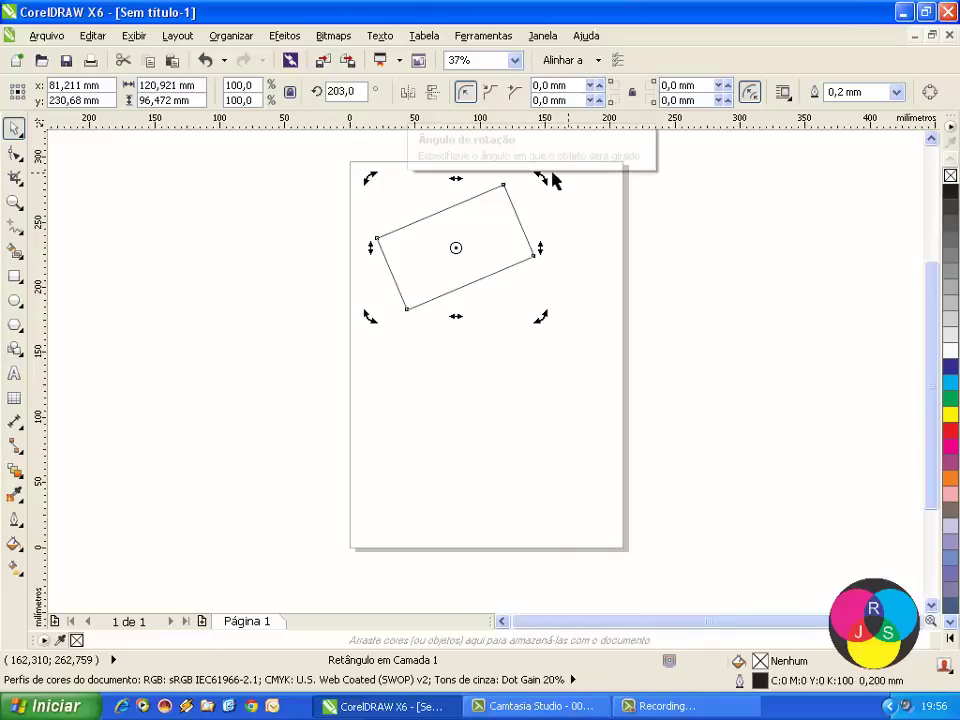
{"action": "left_click_drag", "start_coordinate": [555, 189], "coordinate": [590, 256]}
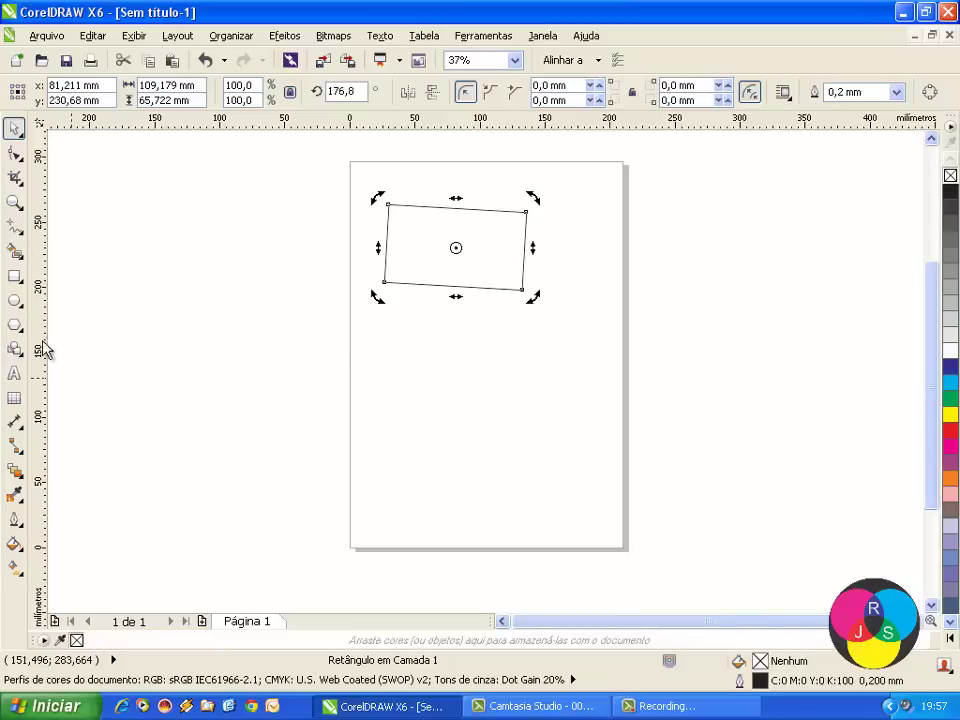
Draw a second rectangle about 110 × 47 mm below the first and switch it to rotate/skew mode with the Selection tool.
{"action": "left_click", "coordinate": [14, 276]}
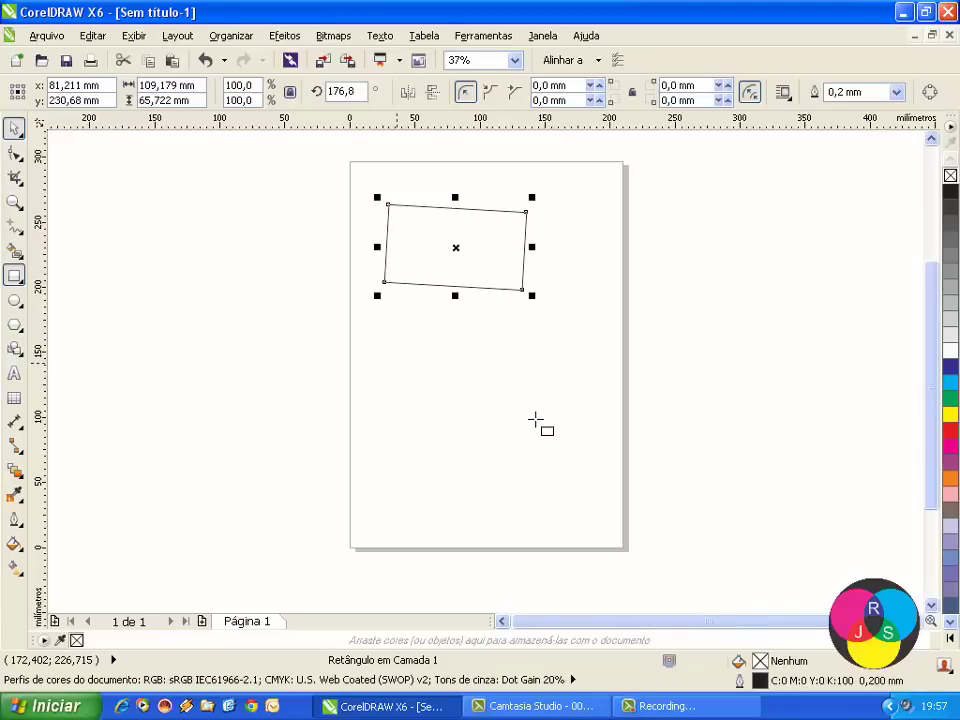
{"action": "left_click_drag", "start_coordinate": [397, 363], "coordinate": [539, 424]}
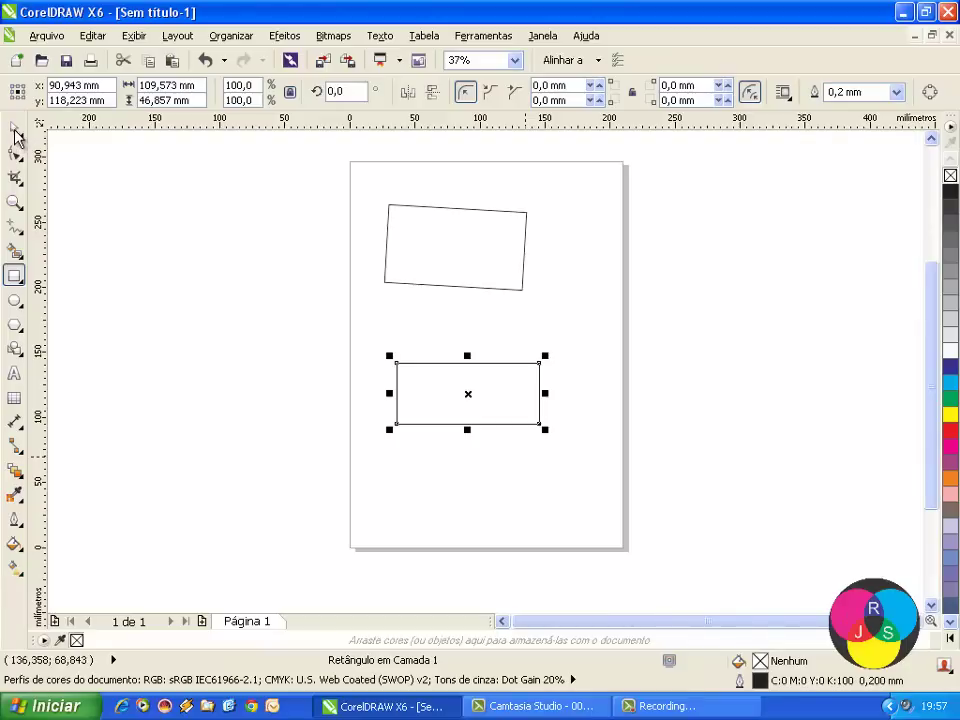
{"action": "left_click", "coordinate": [15, 131]}
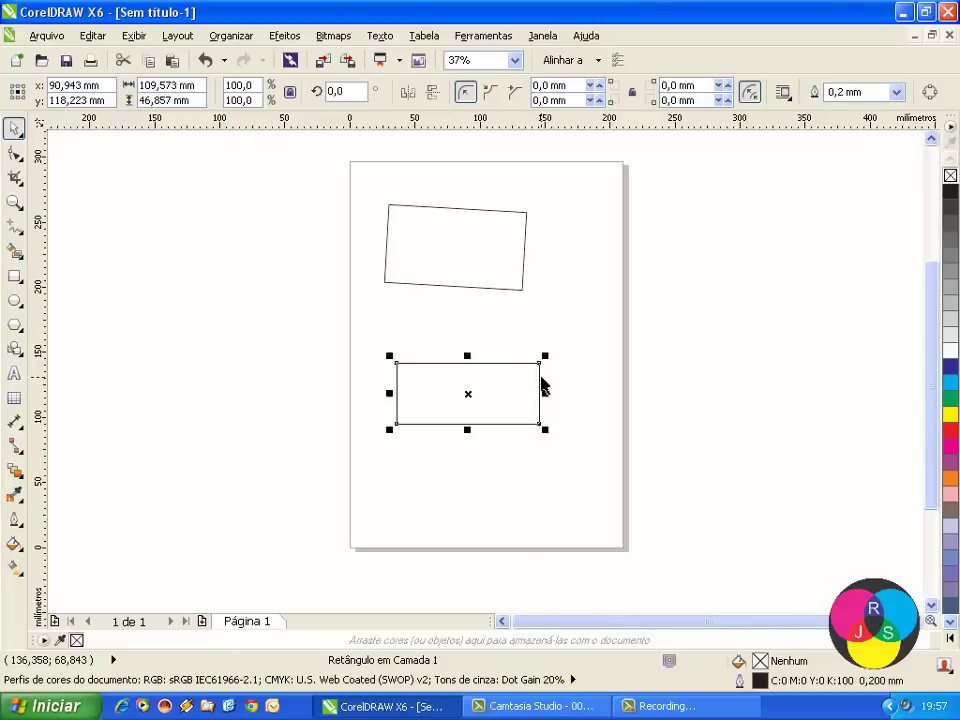
{"action": "left_click", "coordinate": [541, 385]}
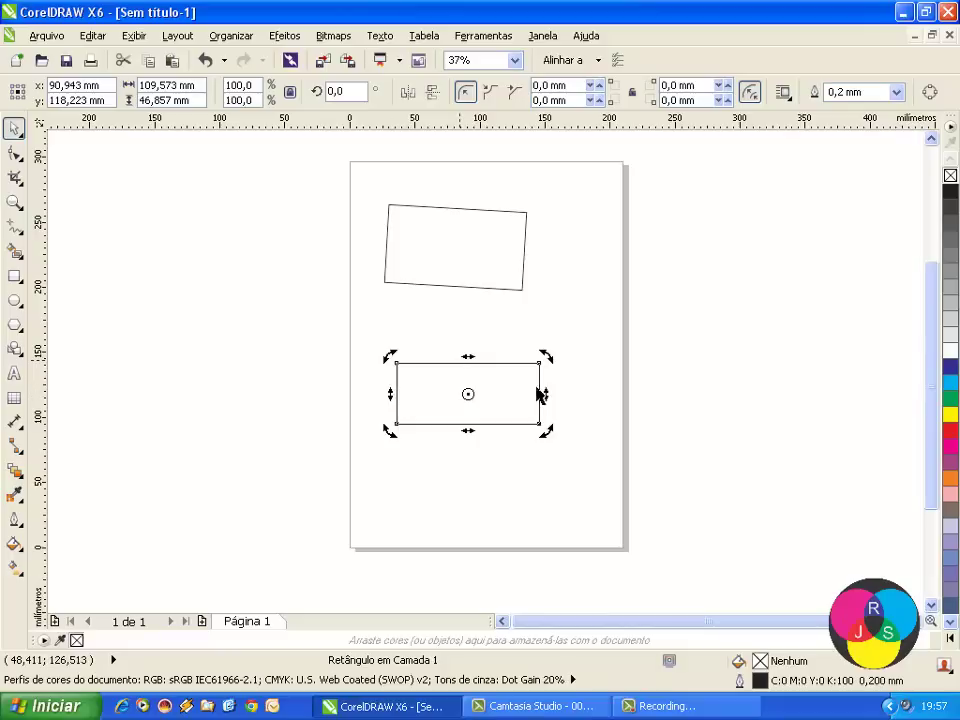
Try skewing the lower rectangle vertically, downward from its right side and from its left side, undoing each skew.
{"action": "left_click_drag", "start_coordinate": [546, 393], "coordinate": [619, 439]}
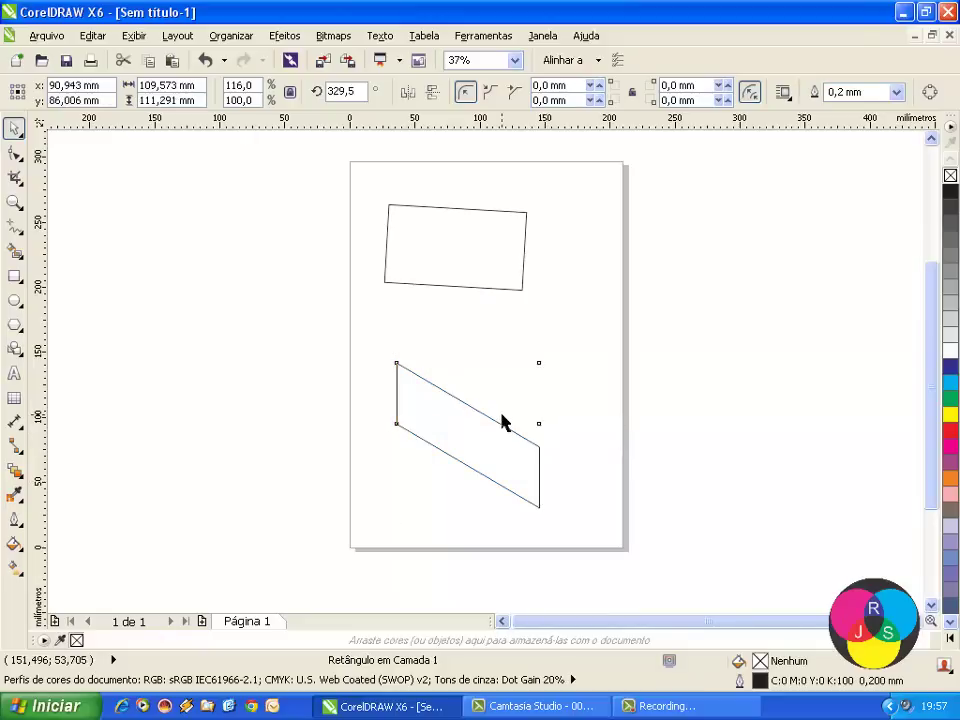
{"action": "key", "text": "ctrl+z"}
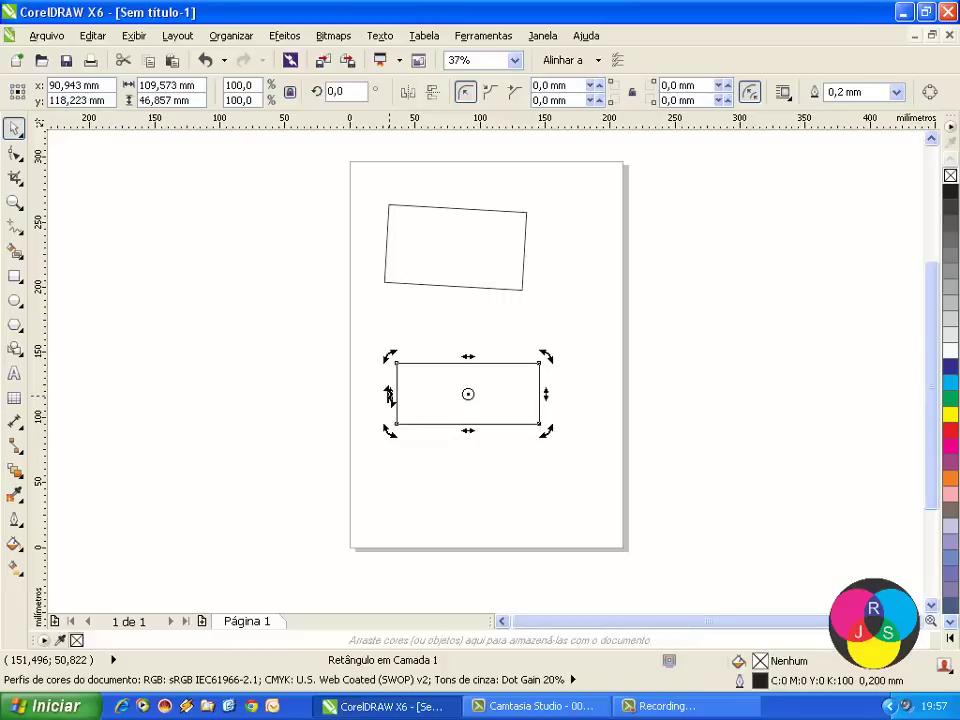
{"action": "left_click_drag", "start_coordinate": [390, 396], "coordinate": [523, 480]}
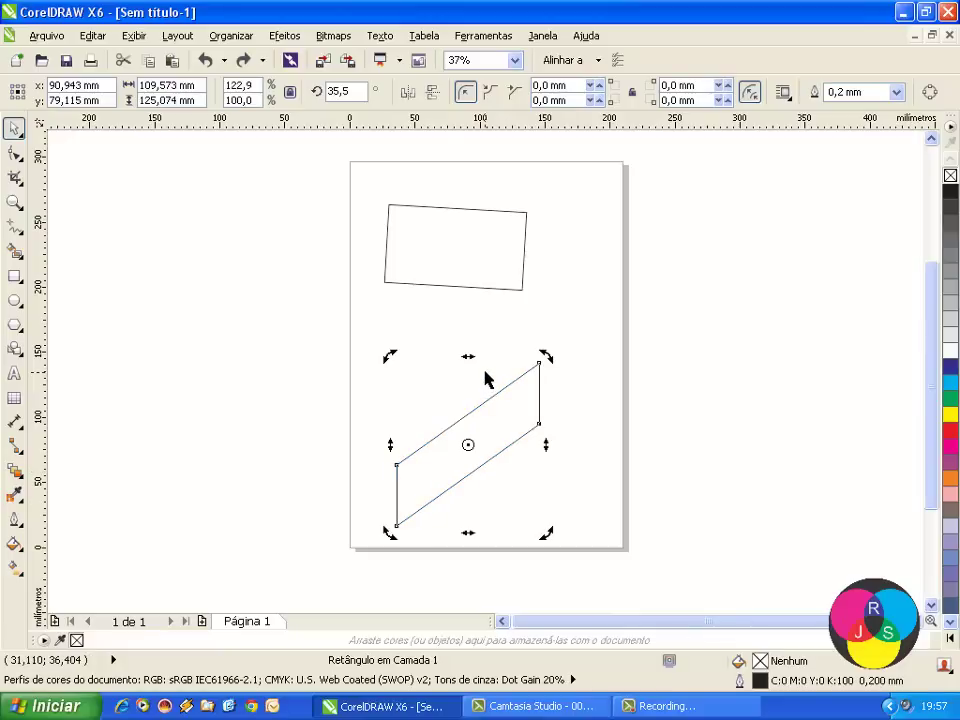
{"action": "key", "text": "ctrl+z"}
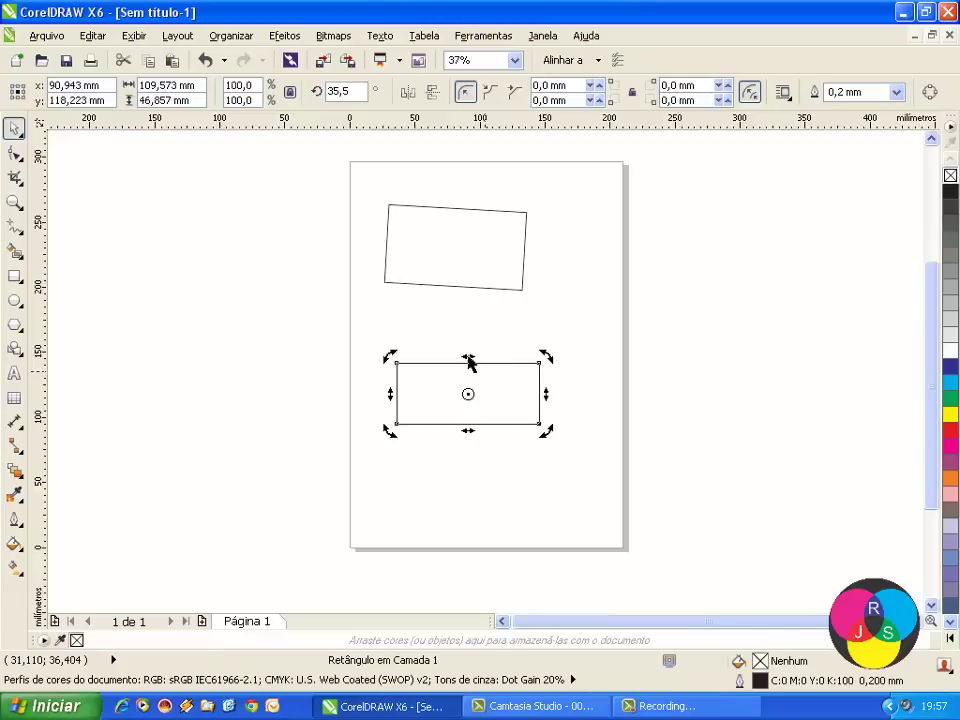
Skew the lower rectangle horizontally from its top edge in both directions, finishing slanted to the right at about 154 mm overall width.
{"action": "left_click_drag", "start_coordinate": [467, 356], "coordinate": [257, 364]}
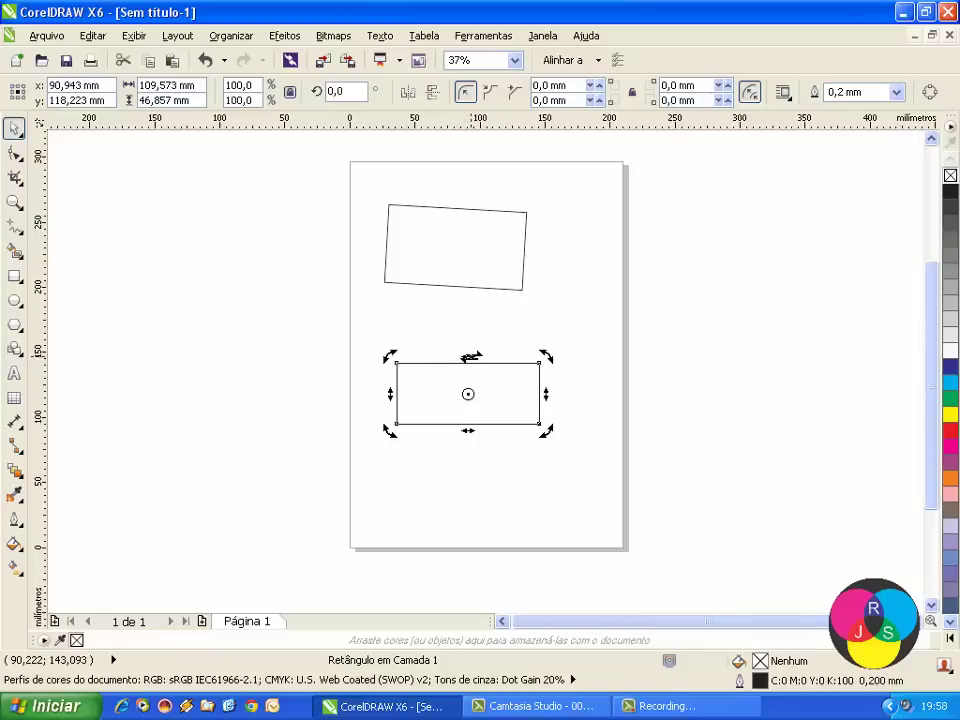
{"action": "left_click_drag", "start_coordinate": [469, 356], "coordinate": [513, 365]}
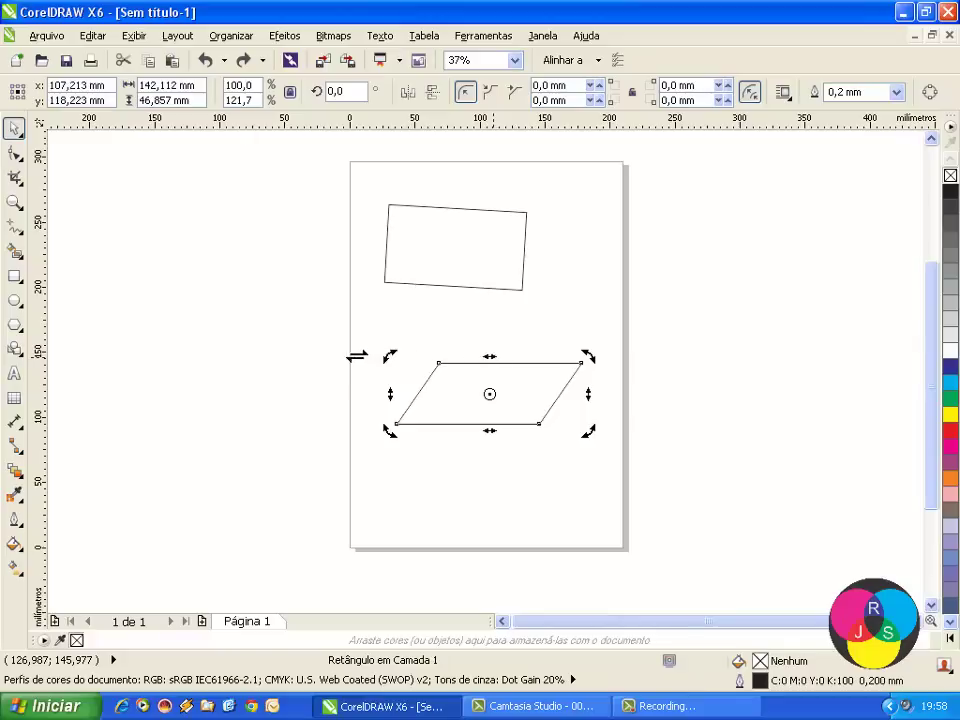
{"action": "left_click_drag", "start_coordinate": [358, 356], "coordinate": [343, 362]}
{"action": "left_click_drag", "start_coordinate": [397, 380], "coordinate": [458, 398]}
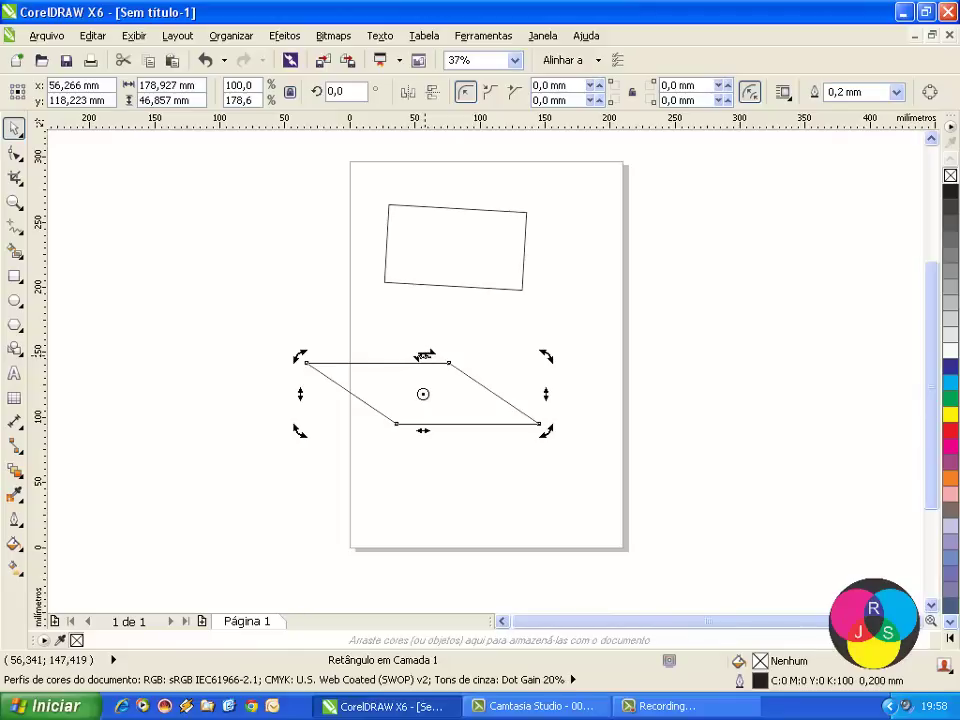
{"action": "left_click_drag", "start_coordinate": [428, 354], "coordinate": [577, 360]}
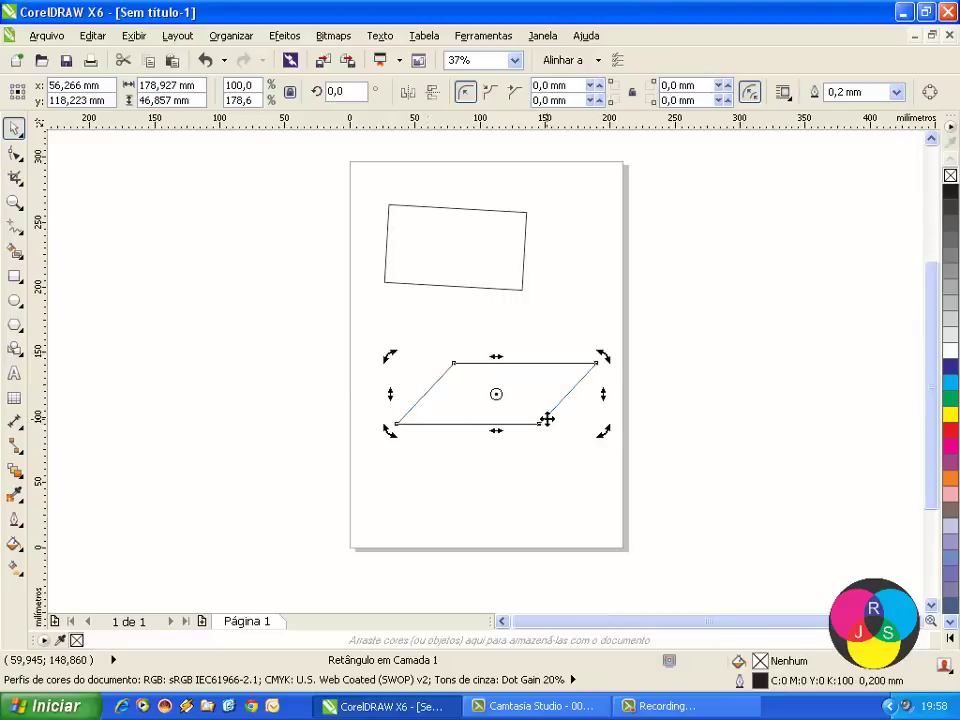
Draw another rectangle about 109 × 78 mm across the page's lower edge and delete all the shapes.
{"action": "left_click", "coordinate": [13, 277]}
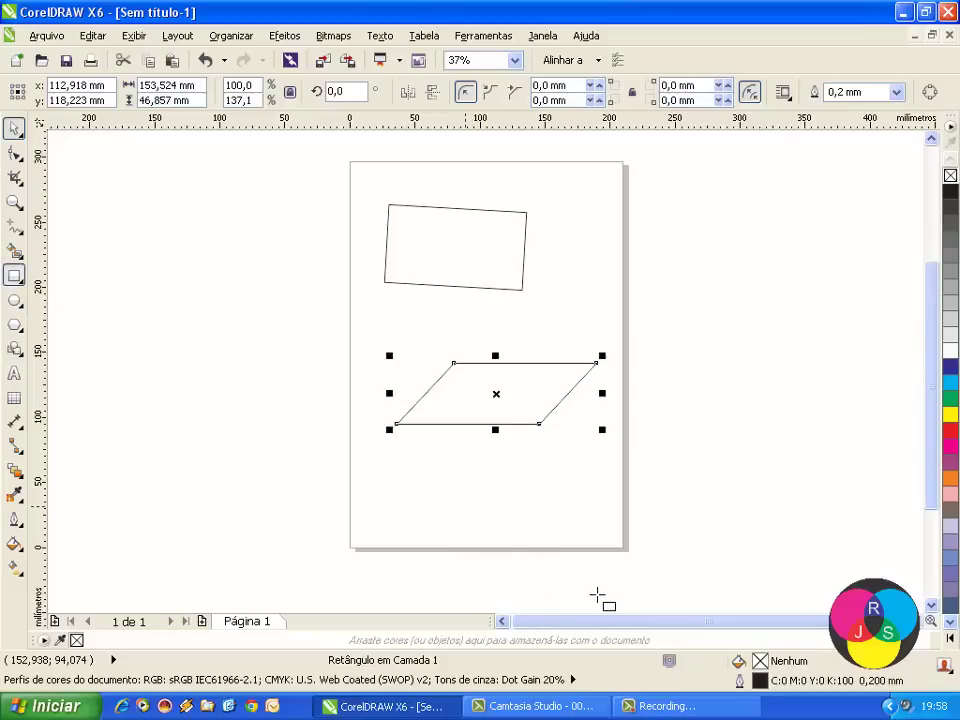
{"action": "left_click_drag", "start_coordinate": [458, 492], "coordinate": [600, 594]}
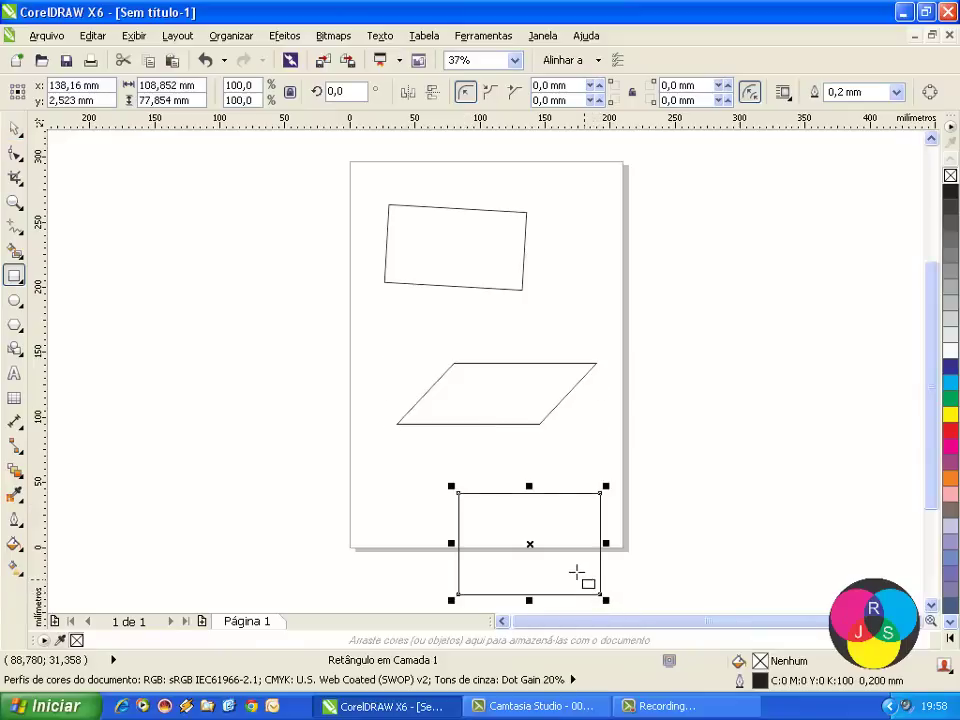
{"action": "key", "text": "Escape"}
{"action": "key", "text": "ctrl+a"}
{"action": "key", "text": "Delete"}
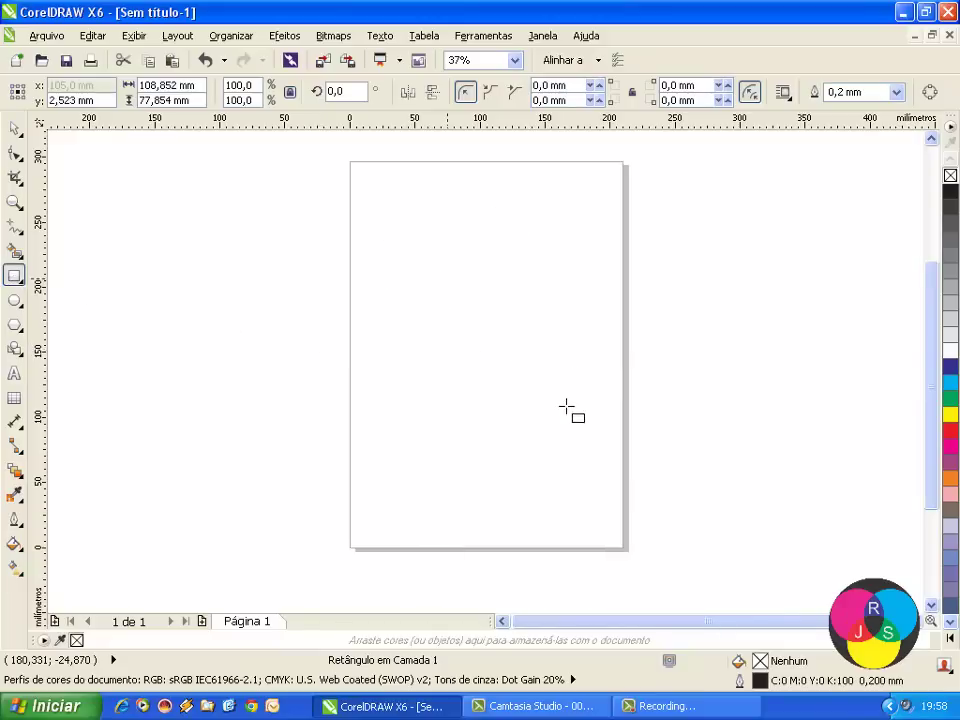
Draw a rectangle about 132 × 60 mm near the middle of the page and switch it to rotation mode.
{"action": "left_click_drag", "start_coordinate": [409, 294], "coordinate": [581, 372]}
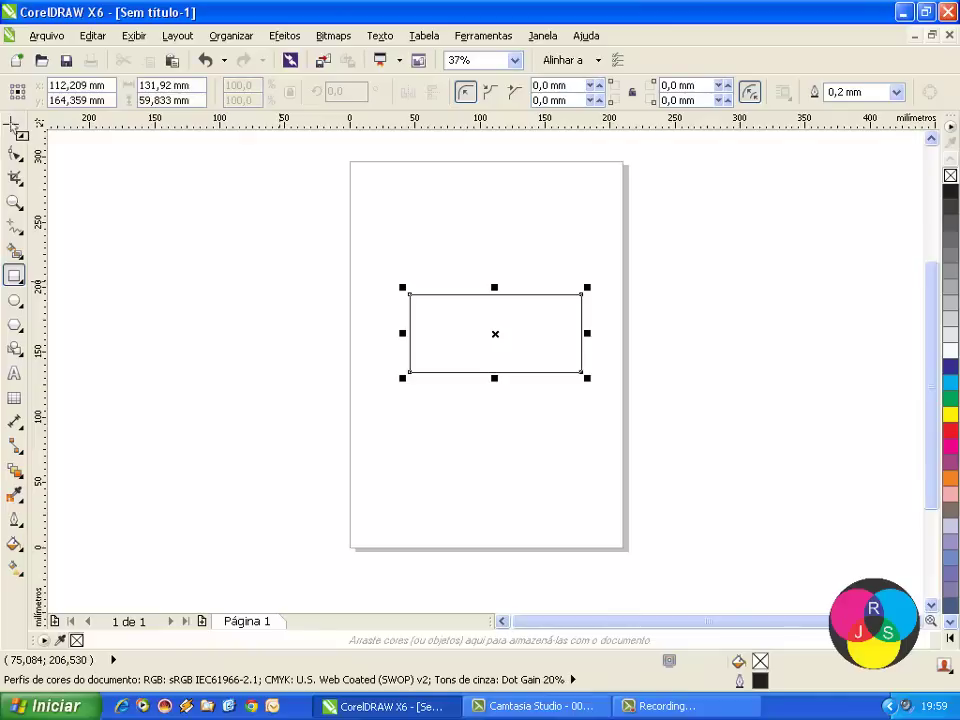
{"action": "left_click", "coordinate": [443, 302]}
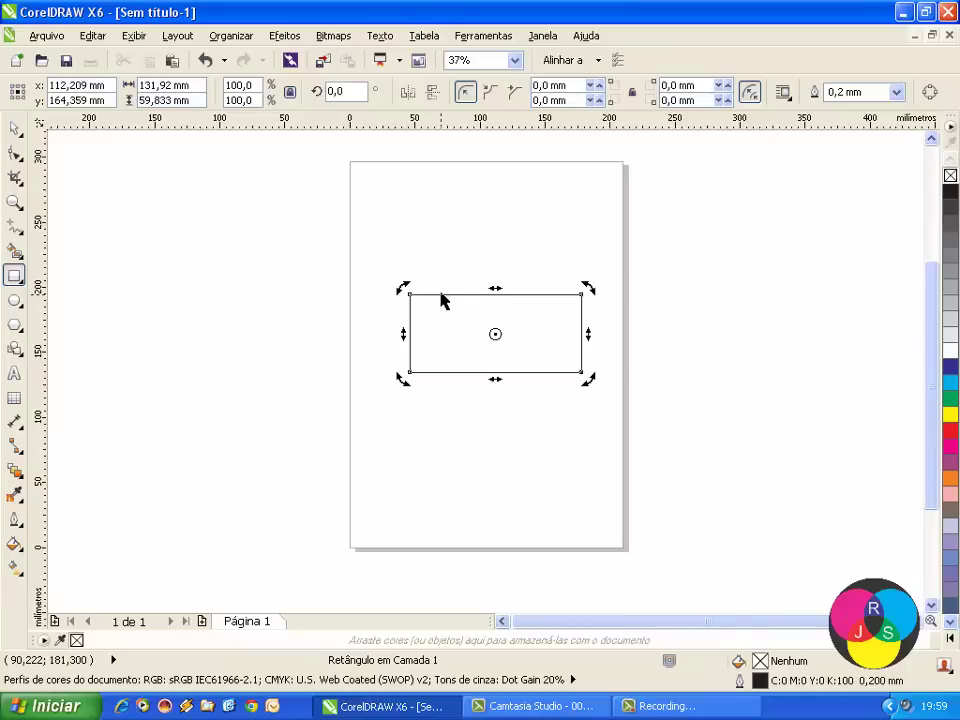
{"action": "key", "text": "space"}
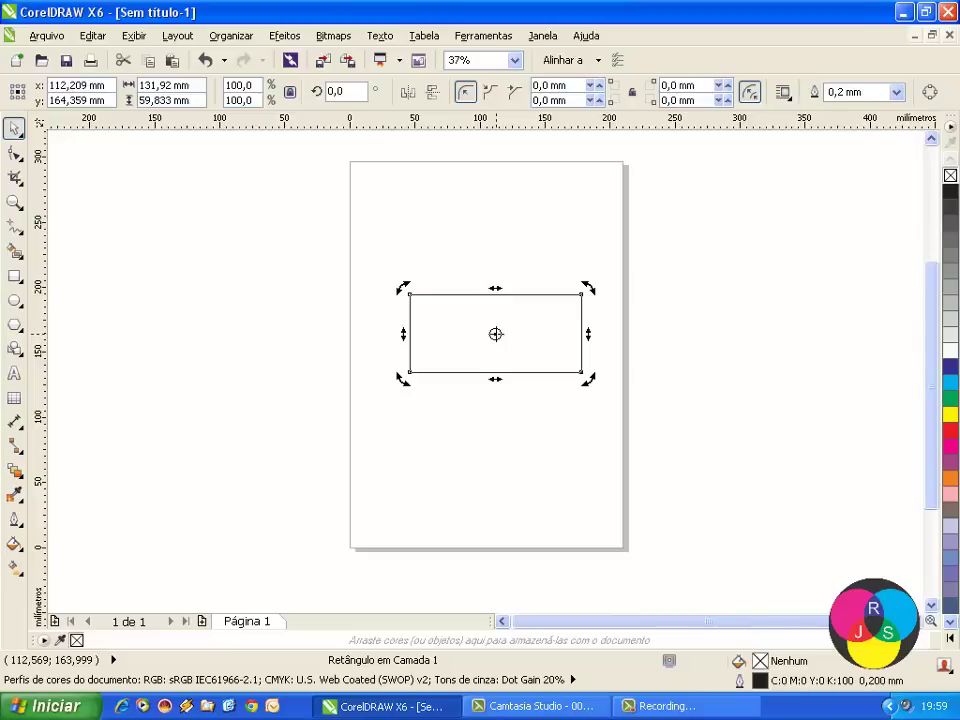
Move the rectangle's rotation centre near its upper-left corner and rotate it around that point, finishing at about 359.9°.
{"action": "mouse_move", "coordinate": [493, 334]}
{"action": "left_mouse_down"}
{"action": "mouse_move", "coordinate": [441, 339]}
{"action": "mouse_move", "coordinate": [426, 355]}
{"action": "left_mouse_up"}
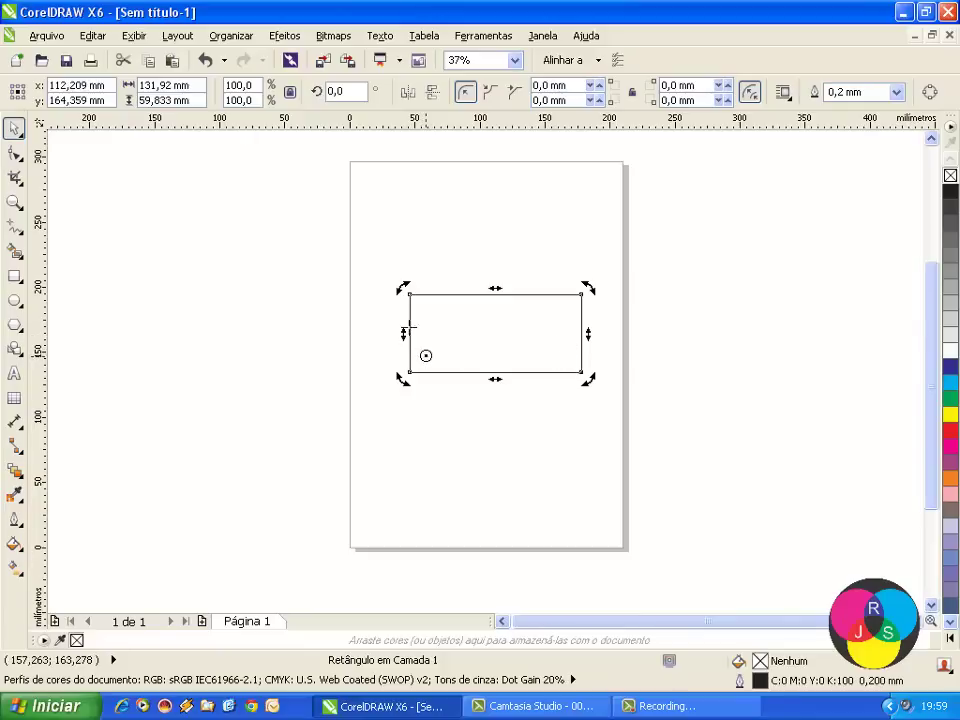
{"action": "left_click_drag", "start_coordinate": [426, 355], "coordinate": [421, 306]}
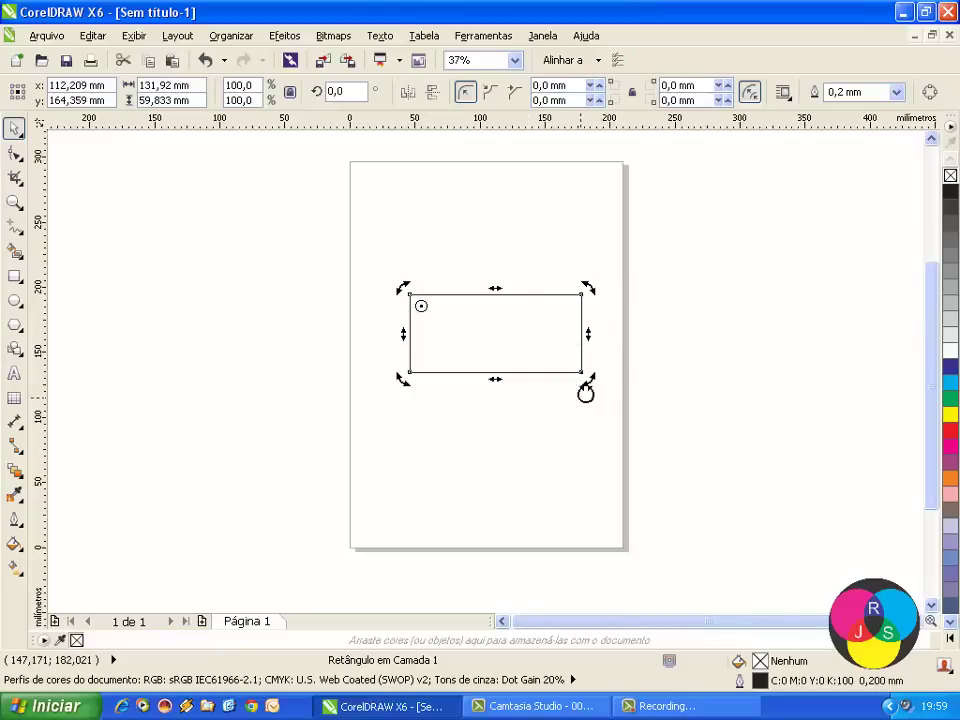
{"action": "mouse_move", "coordinate": [590, 381]}
{"action": "left_mouse_down"}
{"action": "mouse_move", "coordinate": [589, 435]}
{"action": "mouse_move", "coordinate": [368, 450]}
{"action": "mouse_move", "coordinate": [495, 463]}
{"action": "mouse_move", "coordinate": [634, 409]}
{"action": "mouse_move", "coordinate": [598, 369]}
{"action": "mouse_move", "coordinate": [593, 257]}
{"action": "mouse_move", "coordinate": [604, 221]}
{"action": "mouse_move", "coordinate": [601, 339]}
{"action": "mouse_move", "coordinate": [628, 407]}
{"action": "mouse_move", "coordinate": [534, 450]}
{"action": "mouse_move", "coordinate": [505, 448]}
{"action": "mouse_move", "coordinate": [583, 362]}
{"action": "mouse_move", "coordinate": [601, 270]}
{"action": "mouse_move", "coordinate": [596, 345]}
{"action": "mouse_move", "coordinate": [536, 431]}
{"action": "mouse_move", "coordinate": [407, 438]}
{"action": "mouse_move", "coordinate": [349, 422]}
{"action": "mouse_move", "coordinate": [619, 429]}
{"action": "mouse_move", "coordinate": [594, 234]}
{"action": "mouse_move", "coordinate": [615, 304]}
{"action": "mouse_move", "coordinate": [600, 407]}
{"action": "mouse_move", "coordinate": [587, 426]}
{"action": "mouse_move", "coordinate": [606, 345]}
{"action": "mouse_move", "coordinate": [606, 389]}
{"action": "left_mouse_up"}
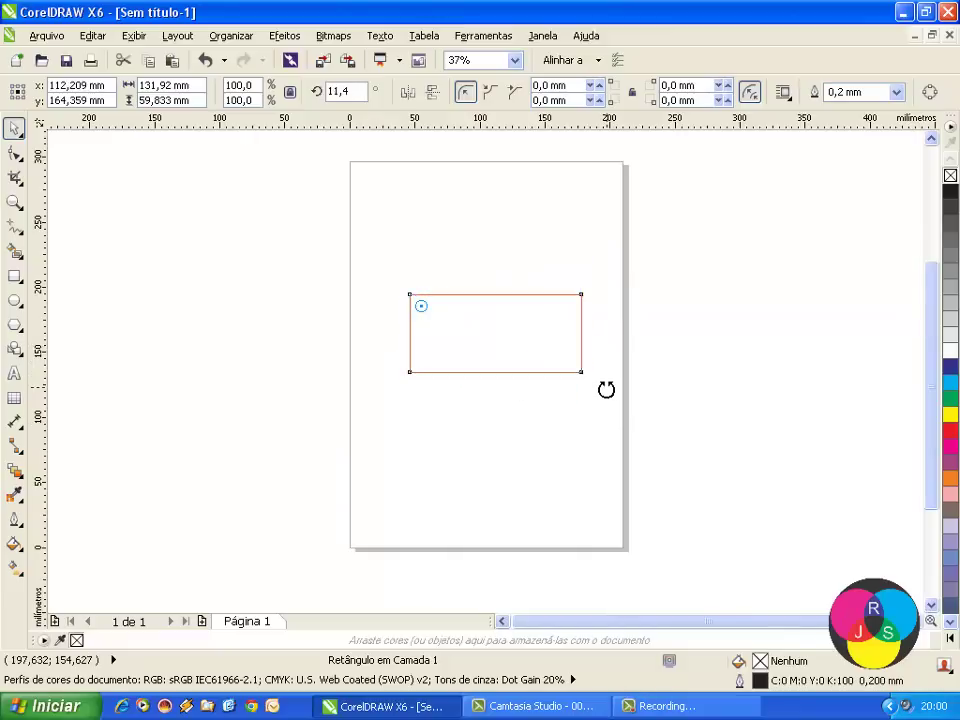
{"action": "left_click", "coordinate": [427, 323]}
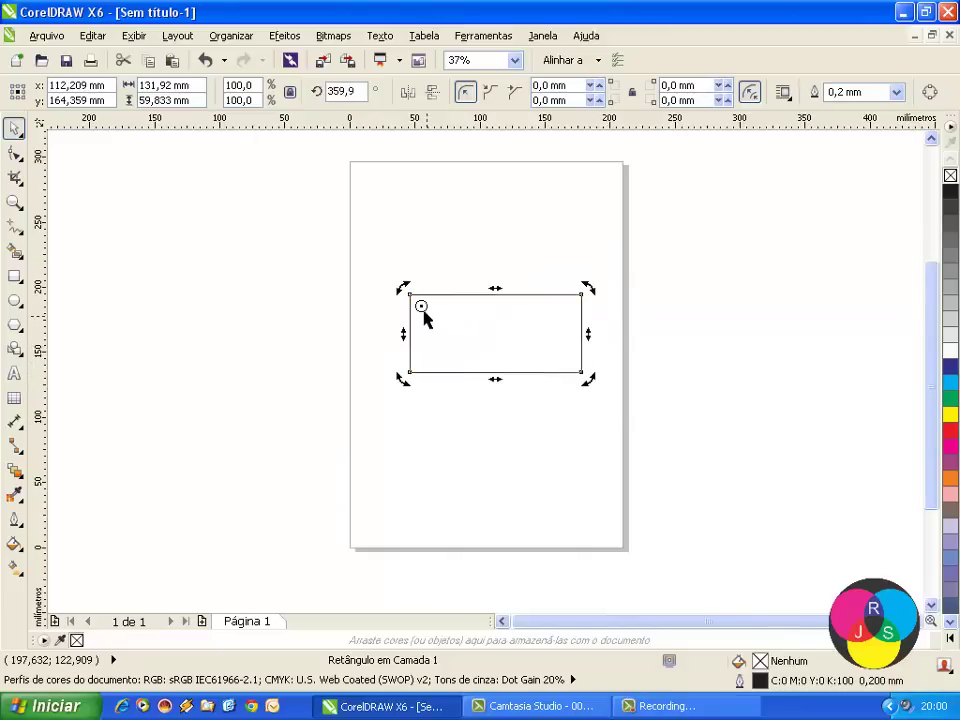
Rotate the rectangle to about 353.9° around a centre moved near its lower-right corner, and skew its right side upward.
{"action": "left_click_drag", "start_coordinate": [572, 372], "coordinate": [570, 360]}
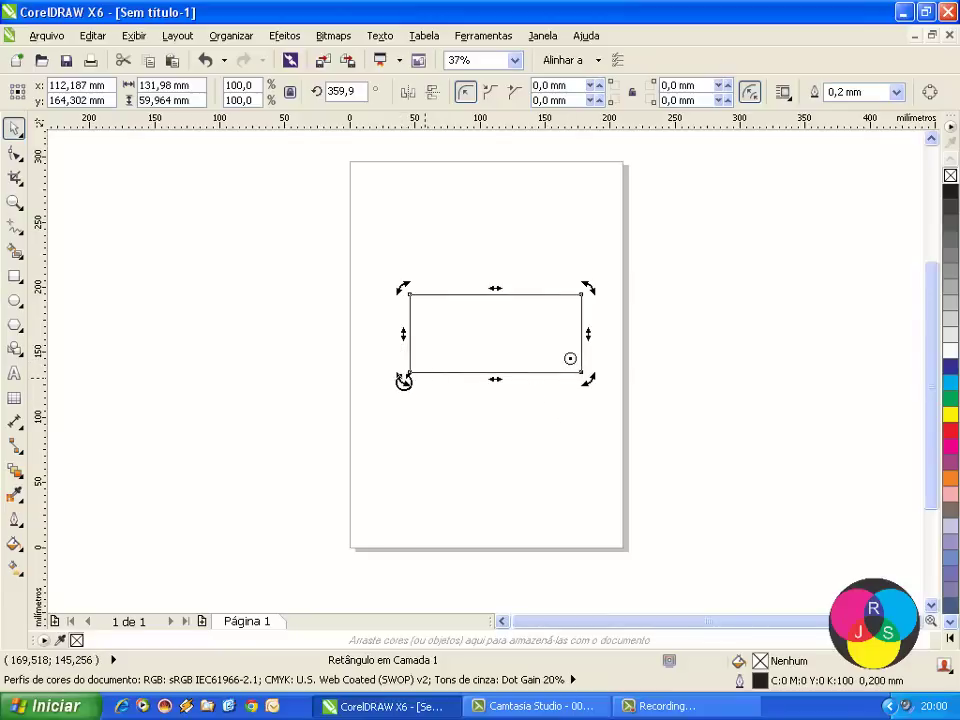
{"action": "mouse_move", "coordinate": [507, 492]}
{"action": "left_mouse_down"}
{"action": "mouse_move", "coordinate": [596, 561]}
{"action": "mouse_move", "coordinate": [446, 454]}
{"action": "mouse_move", "coordinate": [484, 223]}
{"action": "mouse_move", "coordinate": [540, 197]}
{"action": "mouse_move", "coordinate": [448, 214]}
{"action": "mouse_move", "coordinate": [407, 240]}
{"action": "mouse_move", "coordinate": [388, 341]}
{"action": "mouse_move", "coordinate": [422, 456]}
{"action": "mouse_move", "coordinate": [396, 377]}
{"action": "mouse_move", "coordinate": [388, 279]}
{"action": "mouse_move", "coordinate": [375, 369]}
{"action": "mouse_move", "coordinate": [373, 361]}
{"action": "left_mouse_up"}
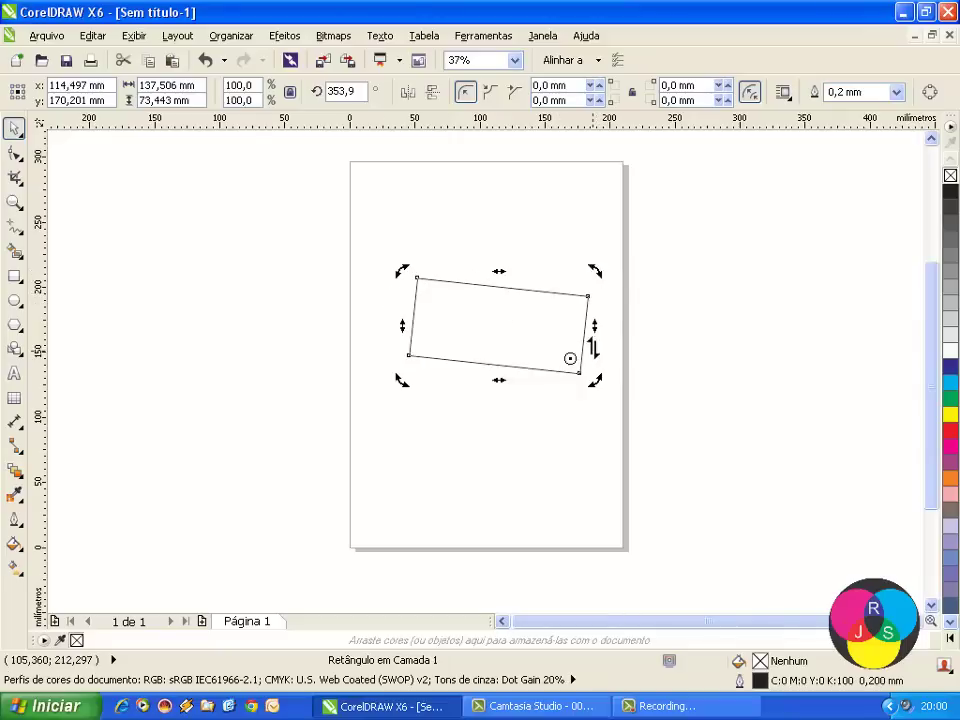
{"action": "left_click_drag", "start_coordinate": [593, 326], "coordinate": [589, 204]}
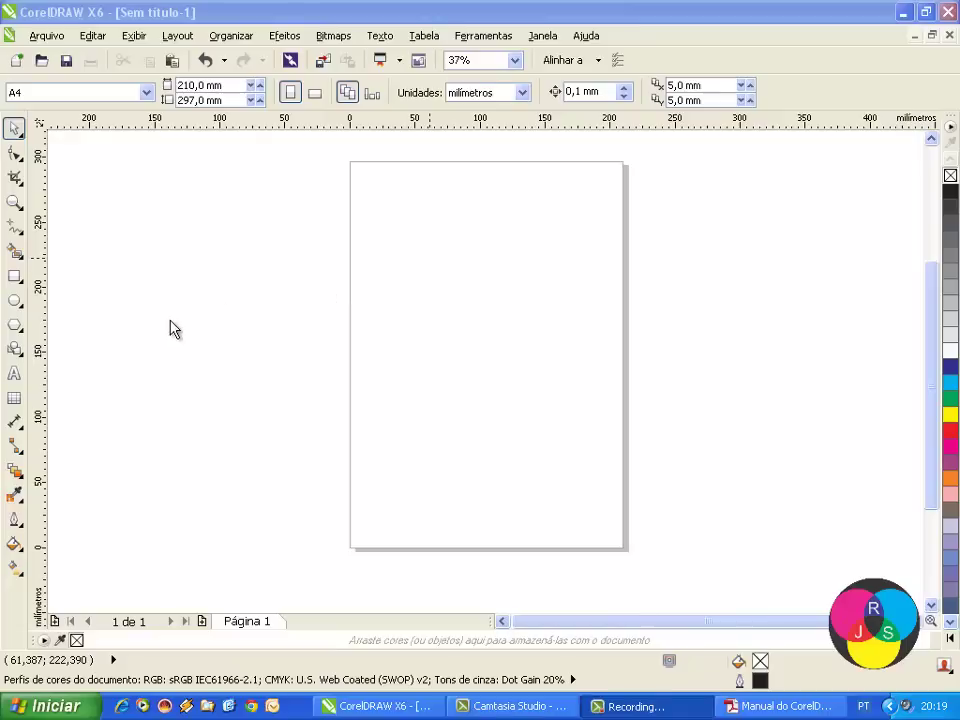
Draw a rectangle about 118 × 33 mm on the upper part of the blank page and a perfect square about 79 mm per side below it.
{"action": "left_click", "coordinate": [14, 278]}
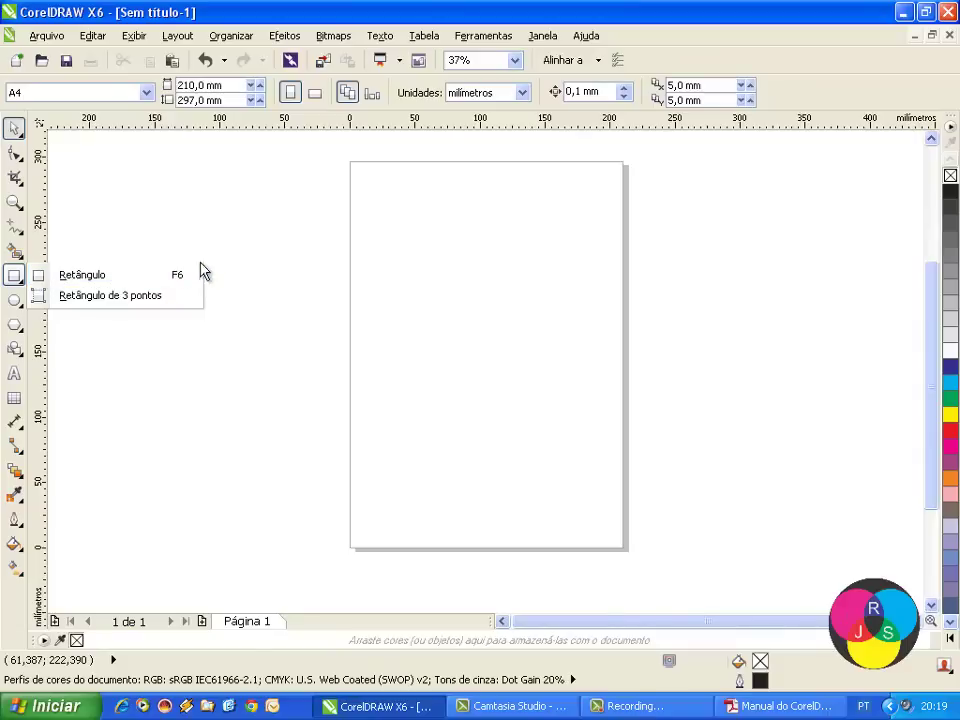
{"action": "left_click", "coordinate": [425, 252]}
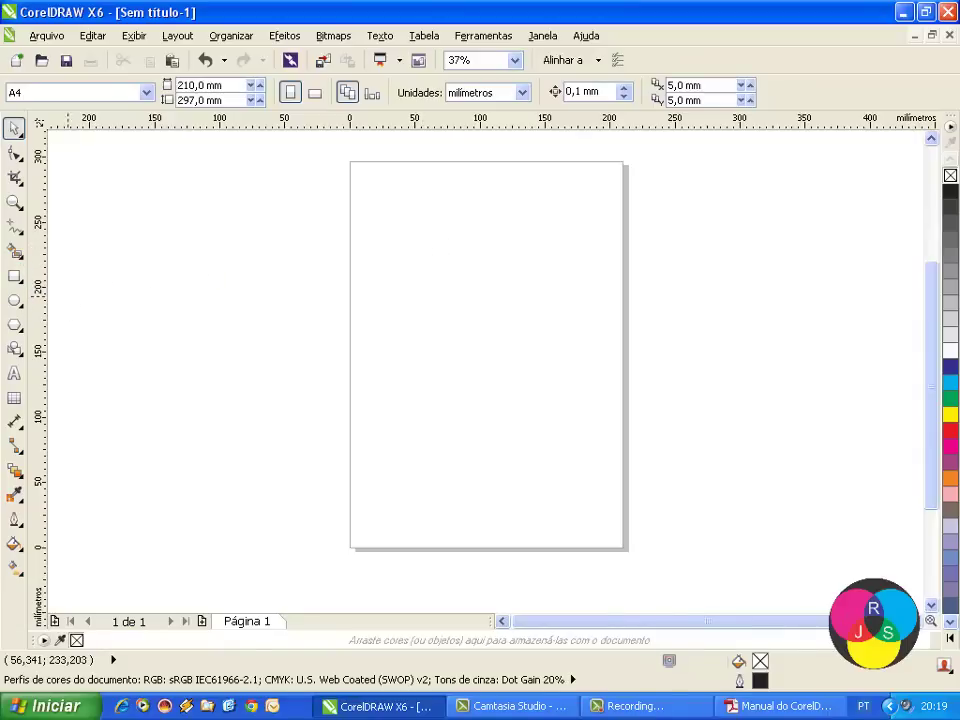
{"action": "left_click", "coordinate": [18, 282]}
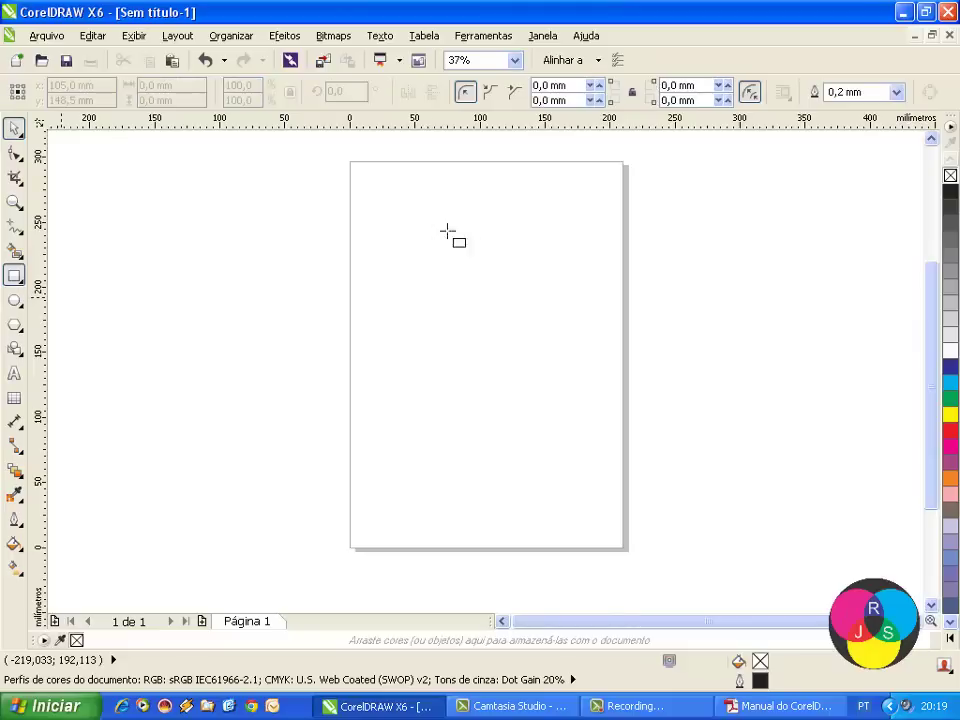
{"action": "left_click_drag", "start_coordinate": [402, 238], "coordinate": [557, 282]}
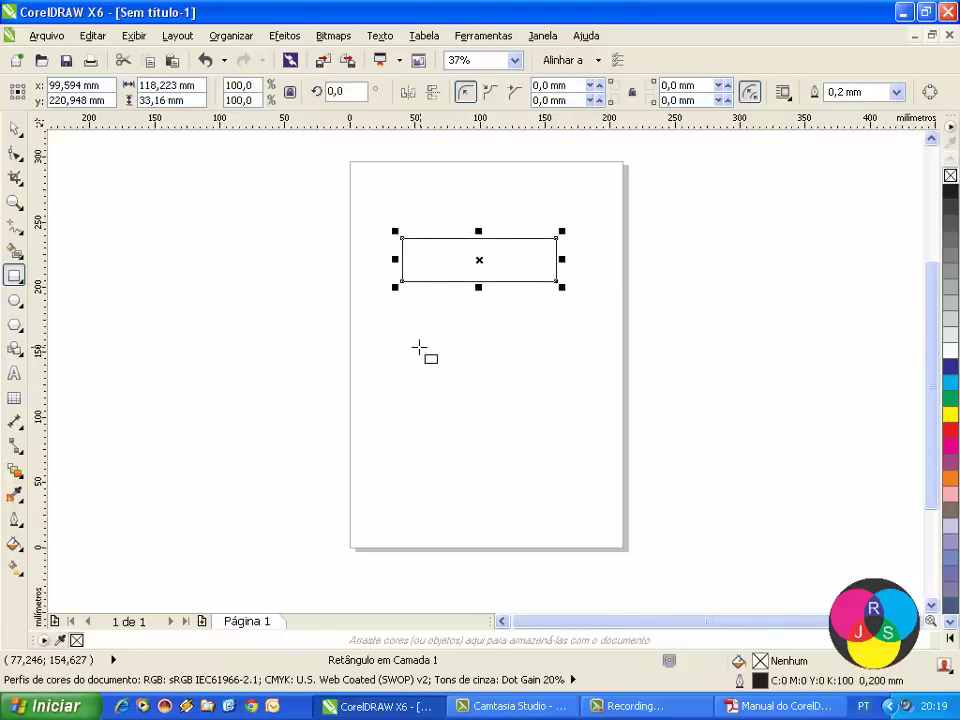
{"action": "left_click_drag", "start_coordinate": [414, 349], "coordinate": [505, 438]}
{"action": "left_click", "coordinate": [512, 480]}
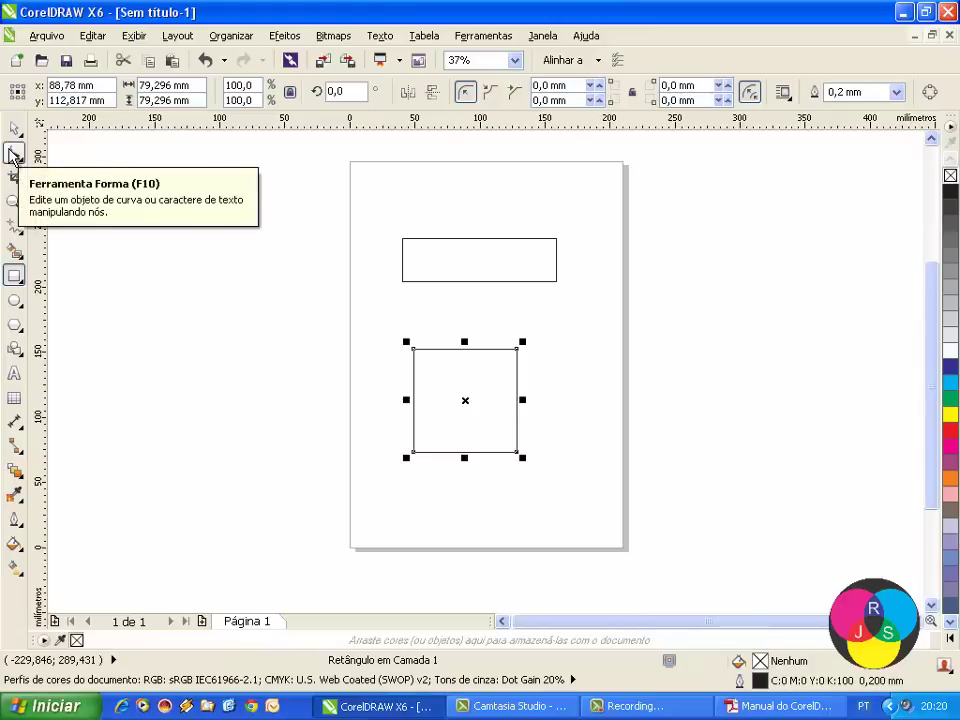
Round all four corners of the square evenly with the Shape tool to a radius of about 10 mm.
{"action": "left_click", "coordinate": [11, 153]}
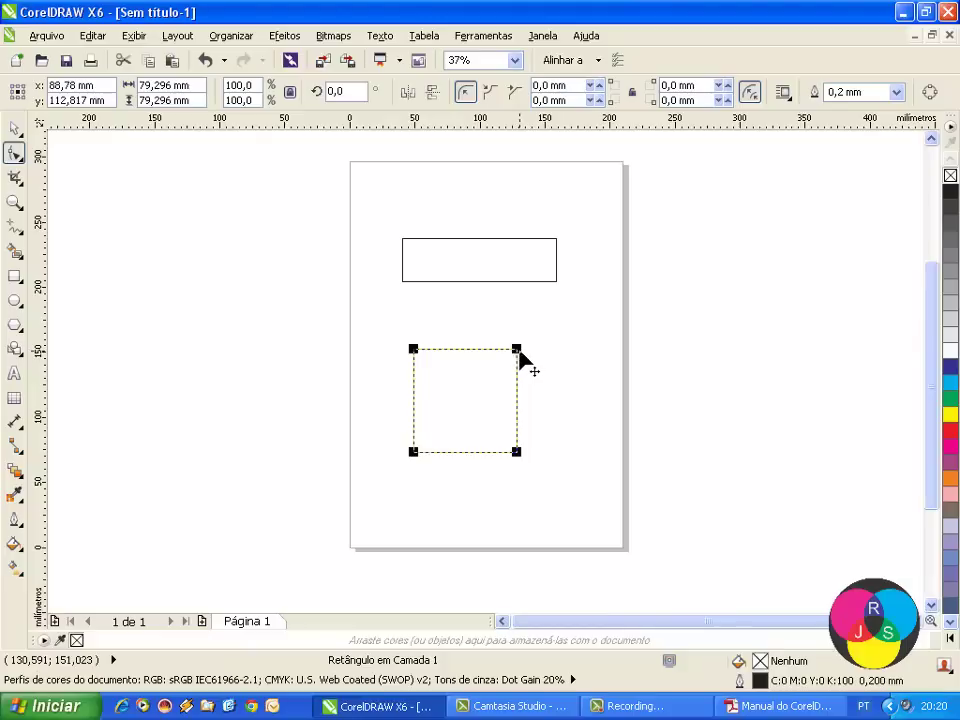
{"action": "left_click_drag", "start_coordinate": [520, 352], "coordinate": [564, 400]}
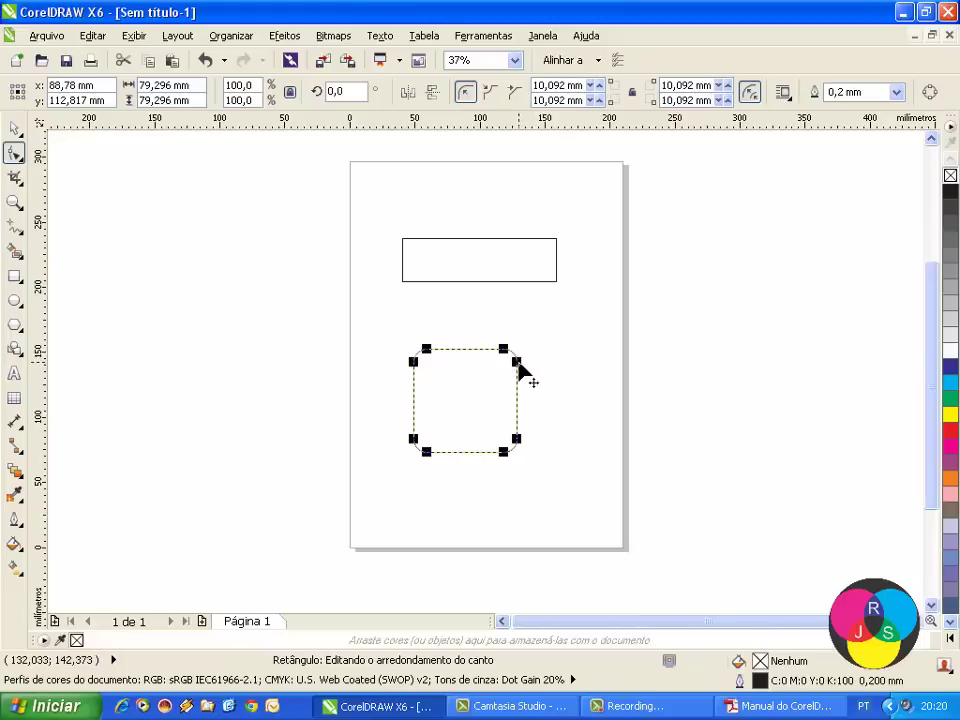
Round all four corners of the square fully, to a radius of about 39.6 mm, so it becomes a circle.
{"action": "left_click_drag", "start_coordinate": [517, 370], "coordinate": [522, 420]}
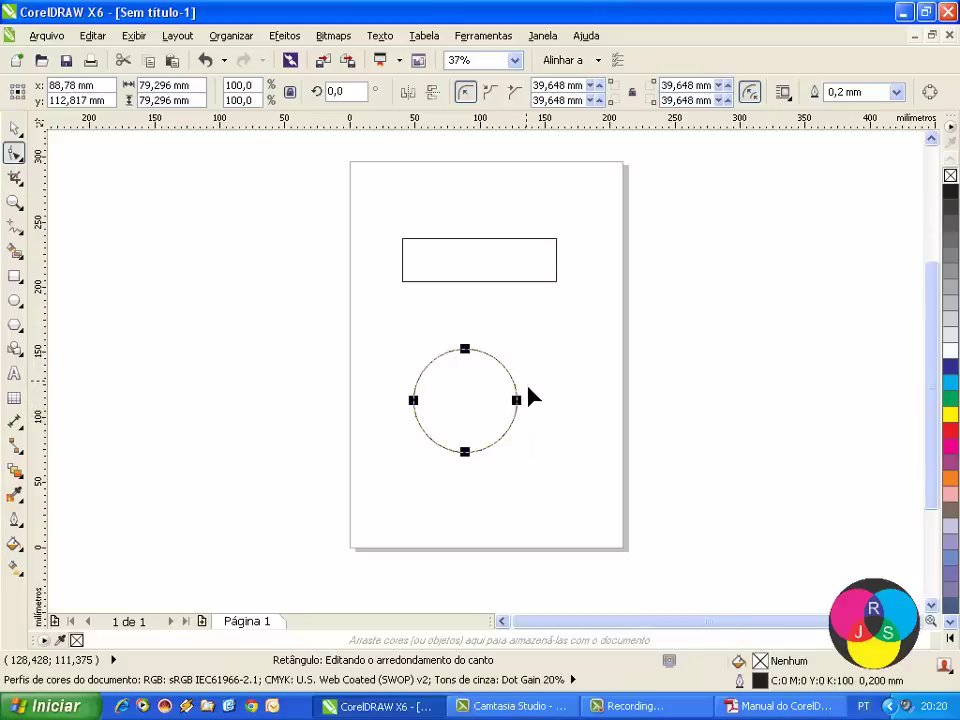
{"action": "left_click", "coordinate": [14, 133]}
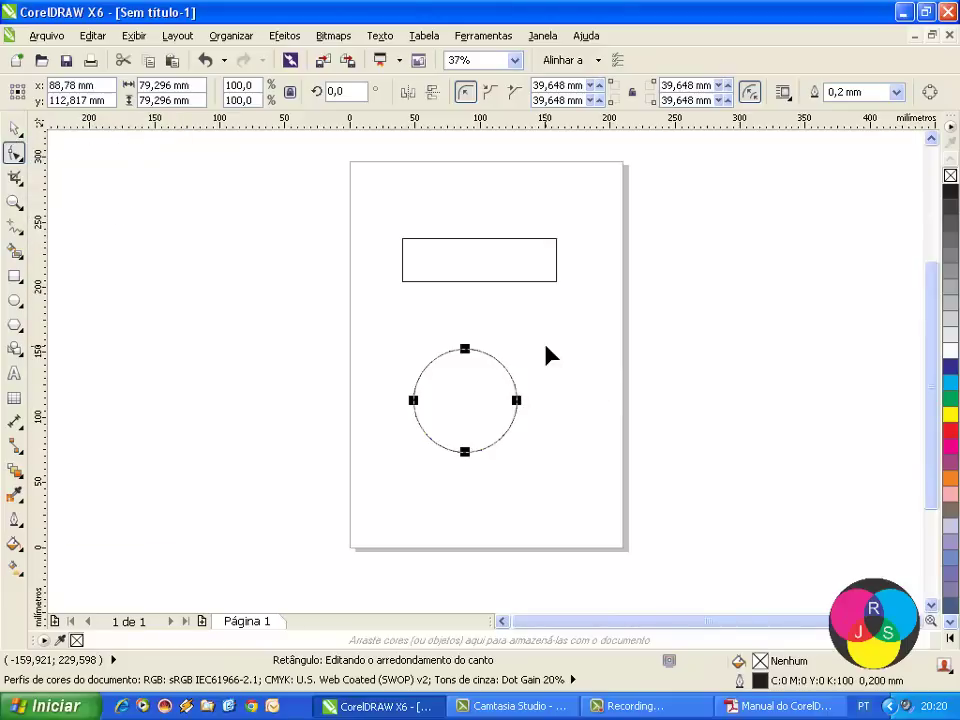
{"action": "left_click", "coordinate": [14, 128]}
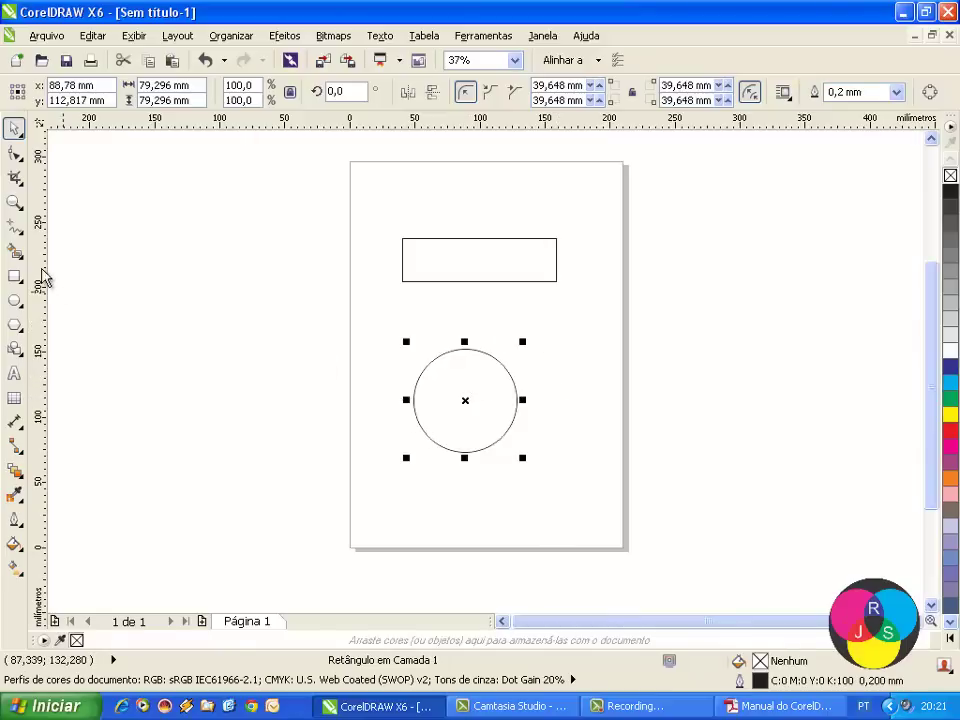
Draw a perfect square about 94 mm per side outside the page's left edge and round its corners fully into a circle.
{"action": "left_click", "coordinate": [14, 276]}
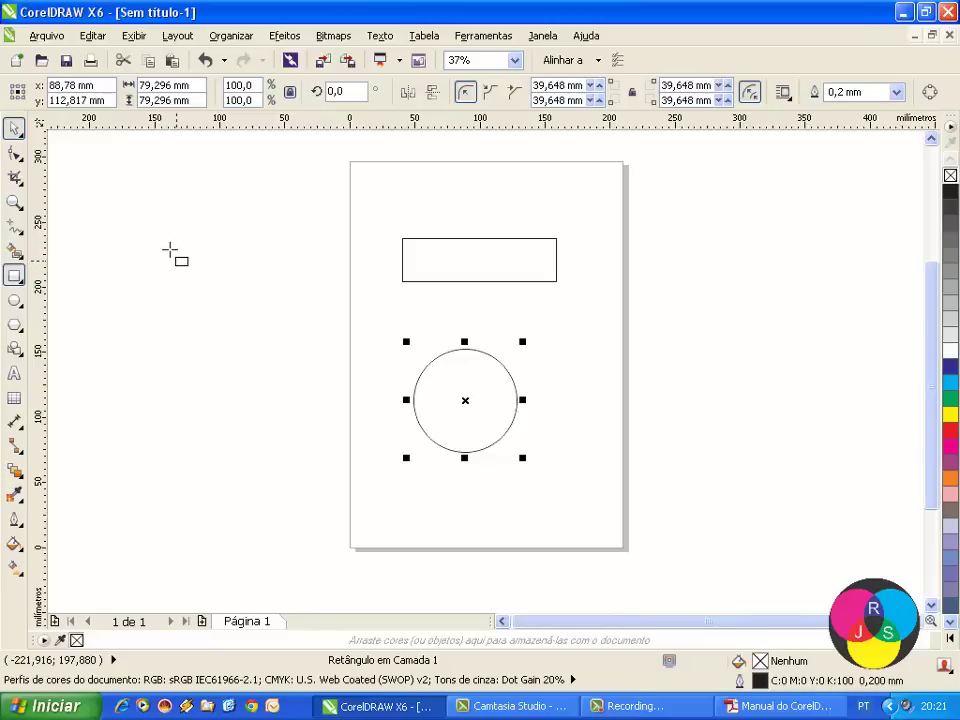
{"action": "mouse_move", "coordinate": [171, 249]}
{"action": "left_mouse_down"}
{"action": "mouse_move", "coordinate": [272, 374]}
{"action": "mouse_move", "coordinate": [256, 359]}
{"action": "left_mouse_up"}
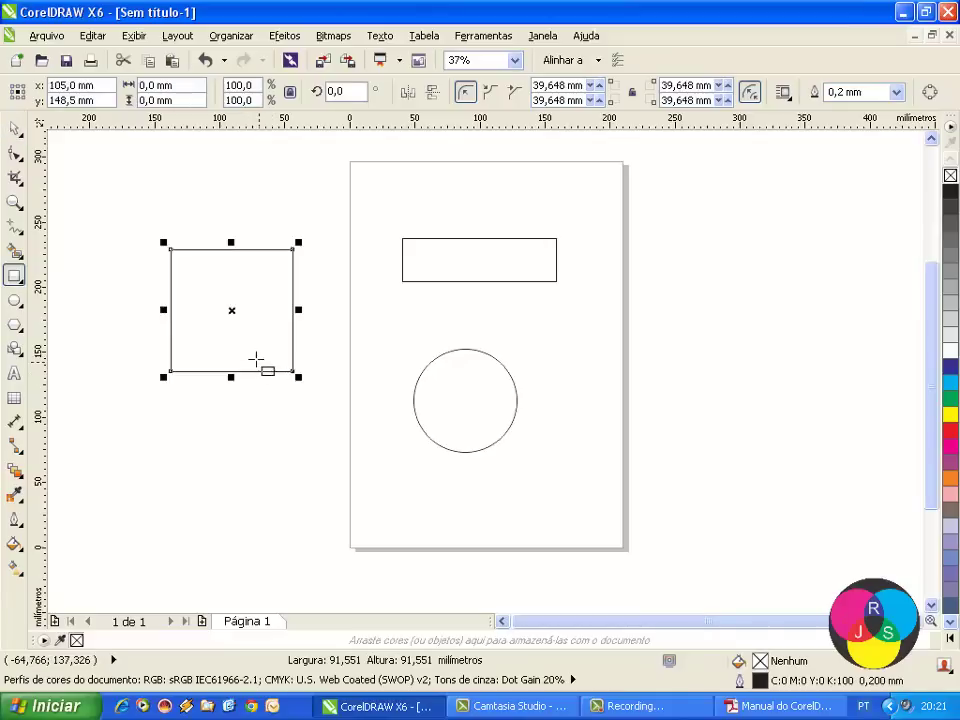
{"action": "left_click", "coordinate": [15, 156]}
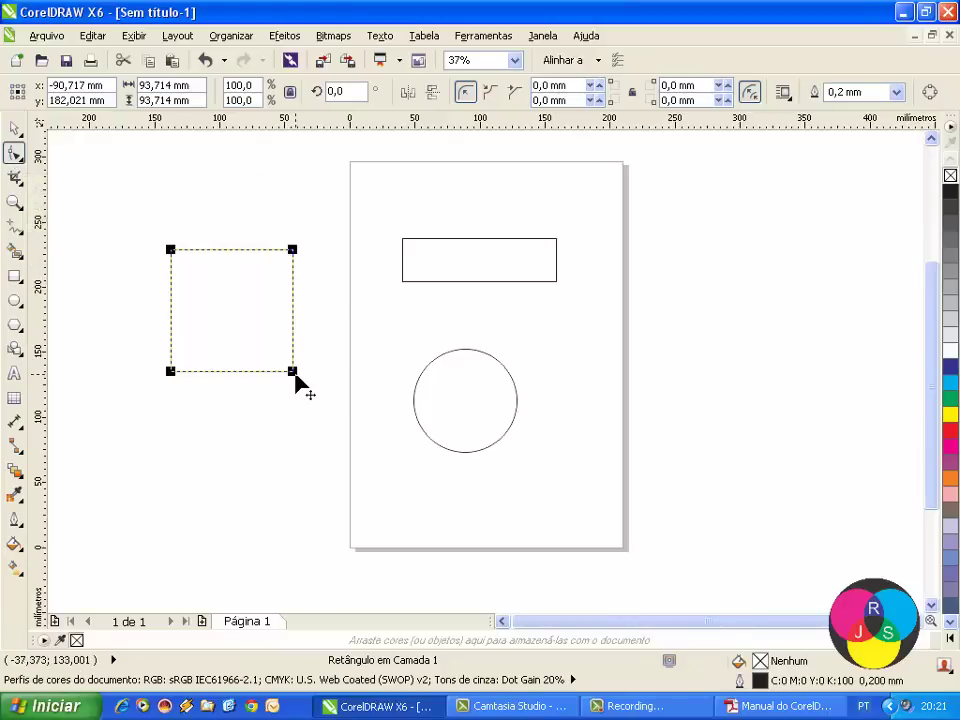
{"action": "left_click_drag", "start_coordinate": [294, 374], "coordinate": [206, 386]}
{"action": "left_click_drag", "start_coordinate": [172, 271], "coordinate": [14, 140]}
{"action": "left_click", "coordinate": [14, 130]}
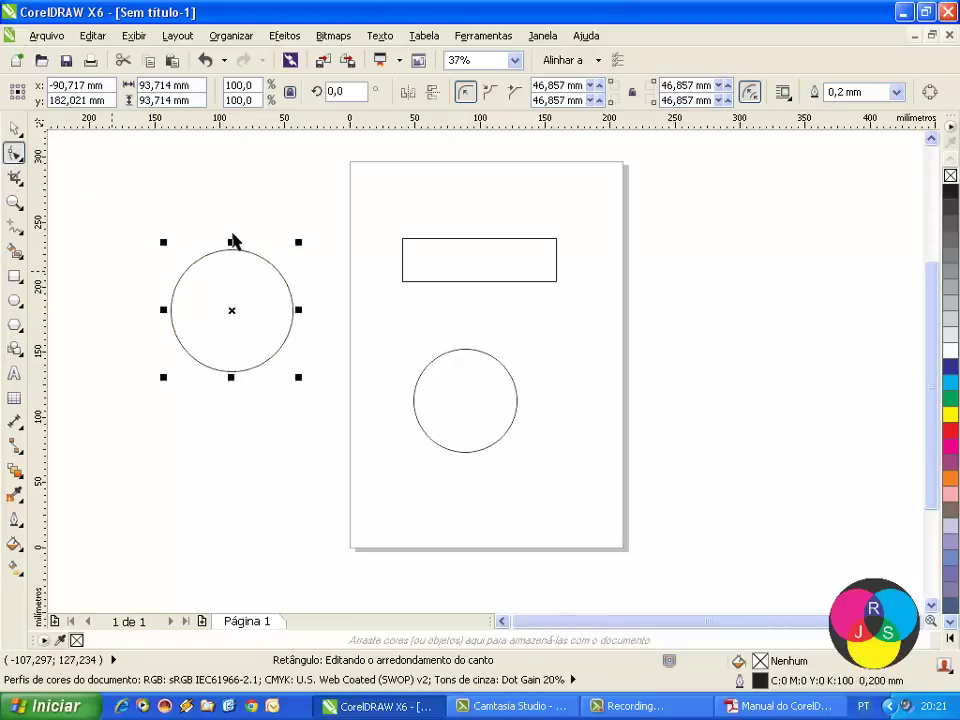
Move the large circle from outside the page's left edge so that it overlaps the page's right edge.
{"action": "left_click", "coordinate": [275, 280]}
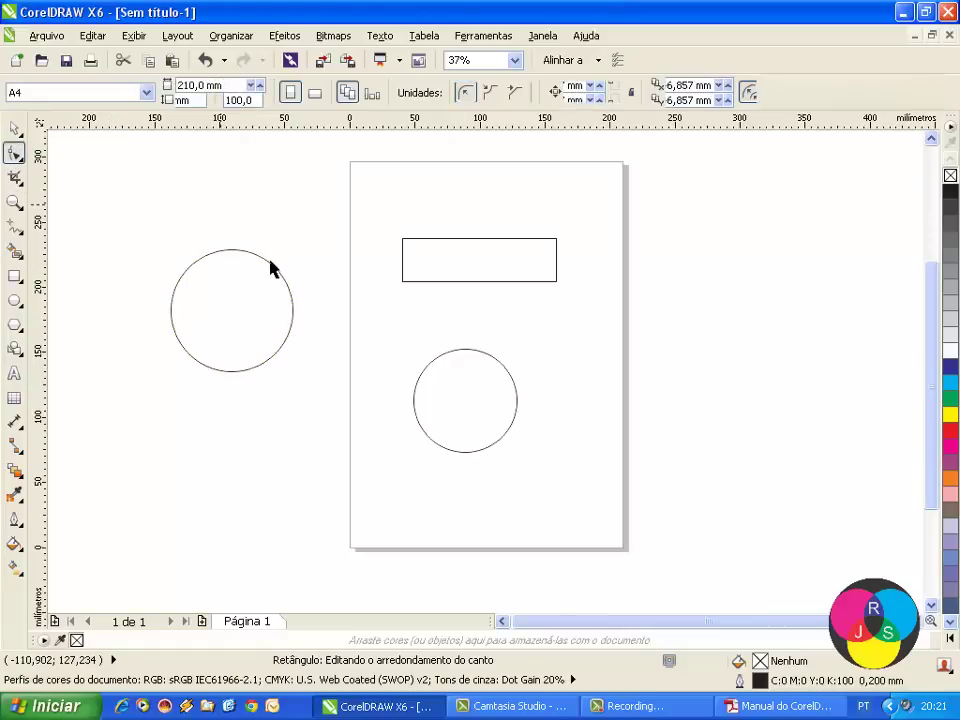
{"action": "left_click", "coordinate": [260, 266]}
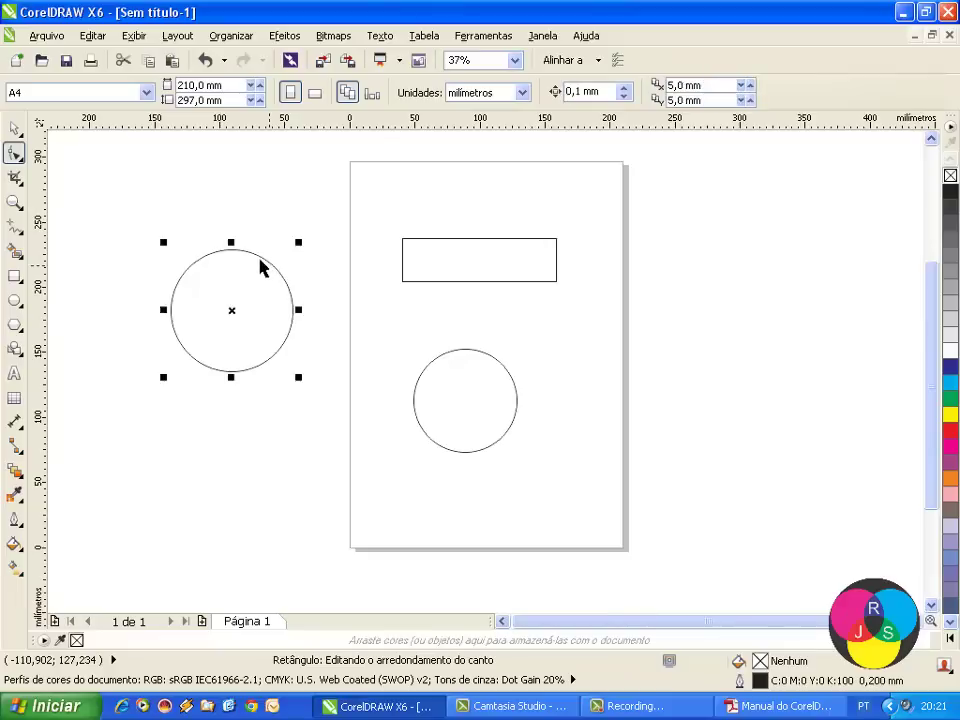
{"action": "left_click_drag", "start_coordinate": [265, 265], "coordinate": [712, 339]}
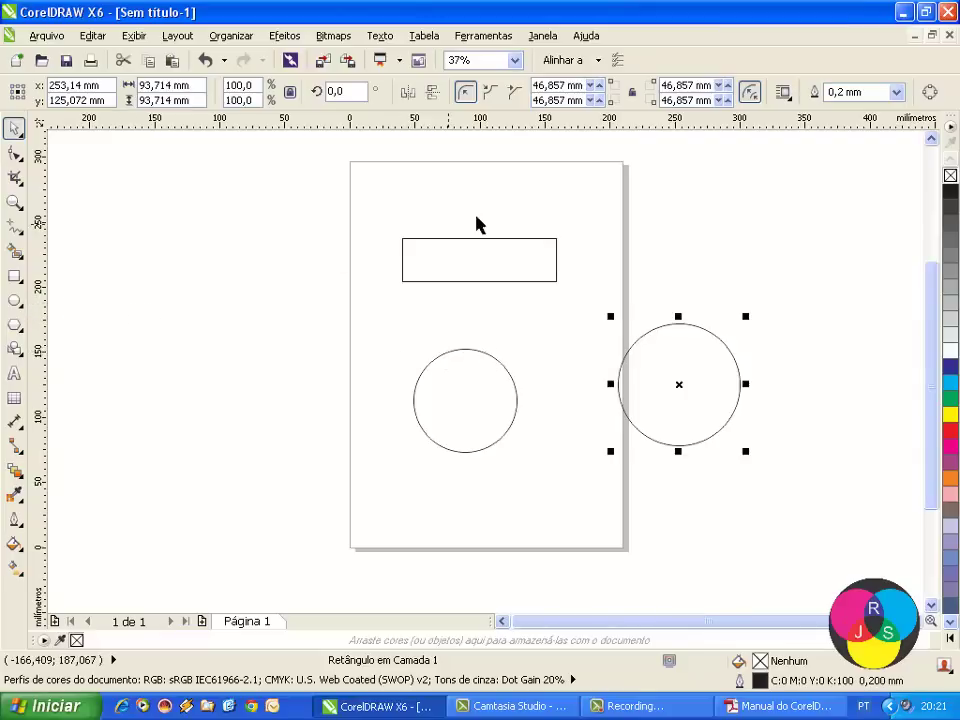
Round the upper rectangle's corners fully with the Shape tool, to a radius of about 16.6 mm, and deselect it.
{"action": "left_click", "coordinate": [437, 241]}
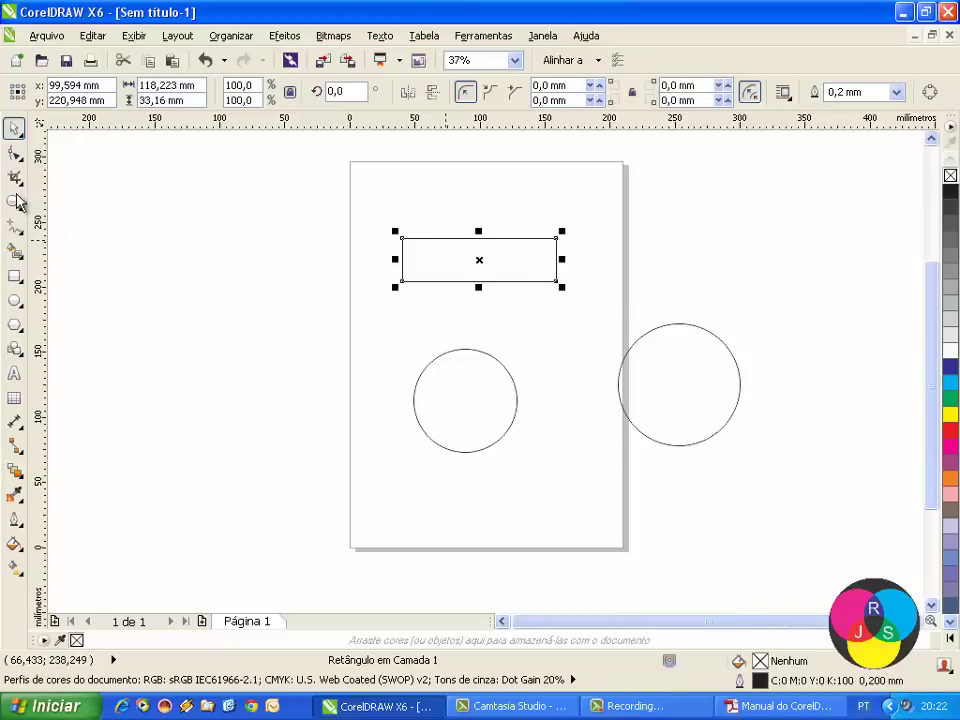
{"action": "left_click", "coordinate": [14, 152]}
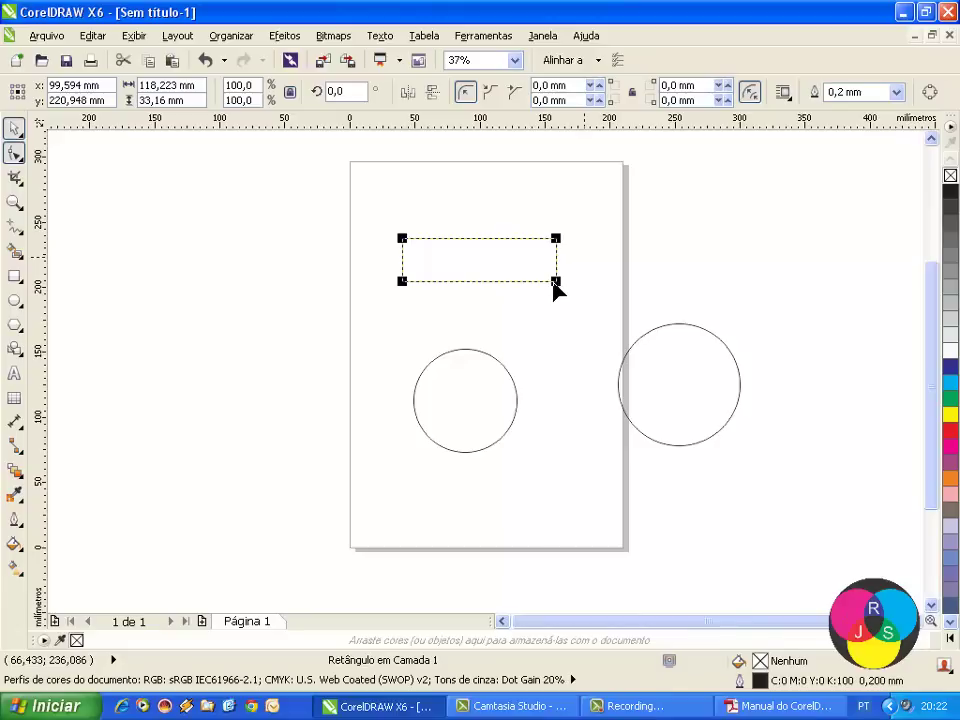
{"action": "left_click_drag", "start_coordinate": [543, 287], "coordinate": [493, 290]}
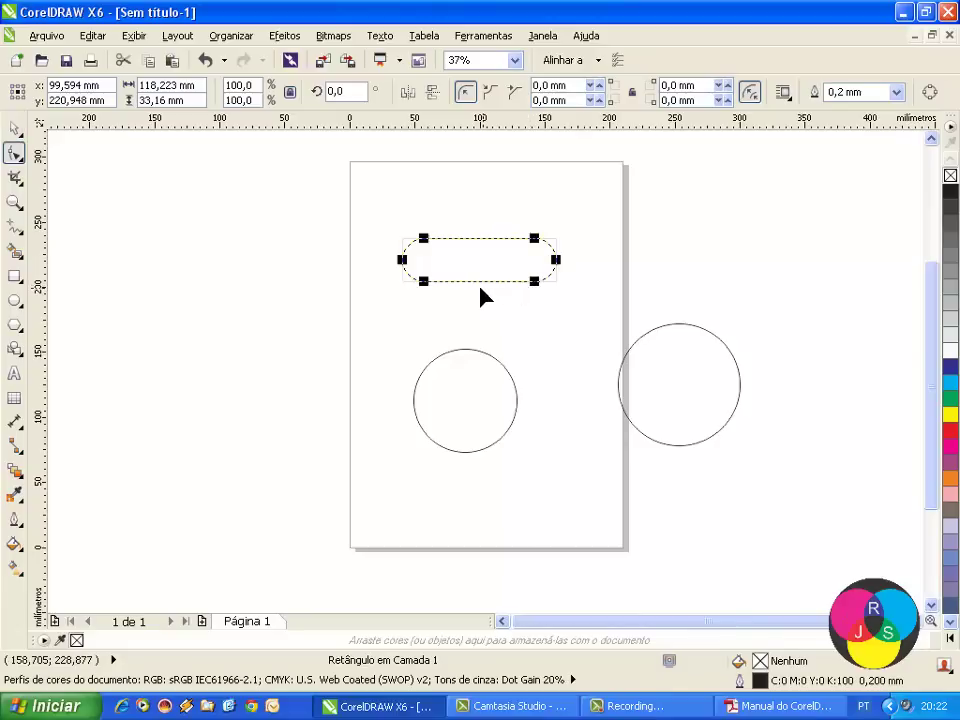
{"action": "left_click_drag", "start_coordinate": [419, 293], "coordinate": [419, 294]}
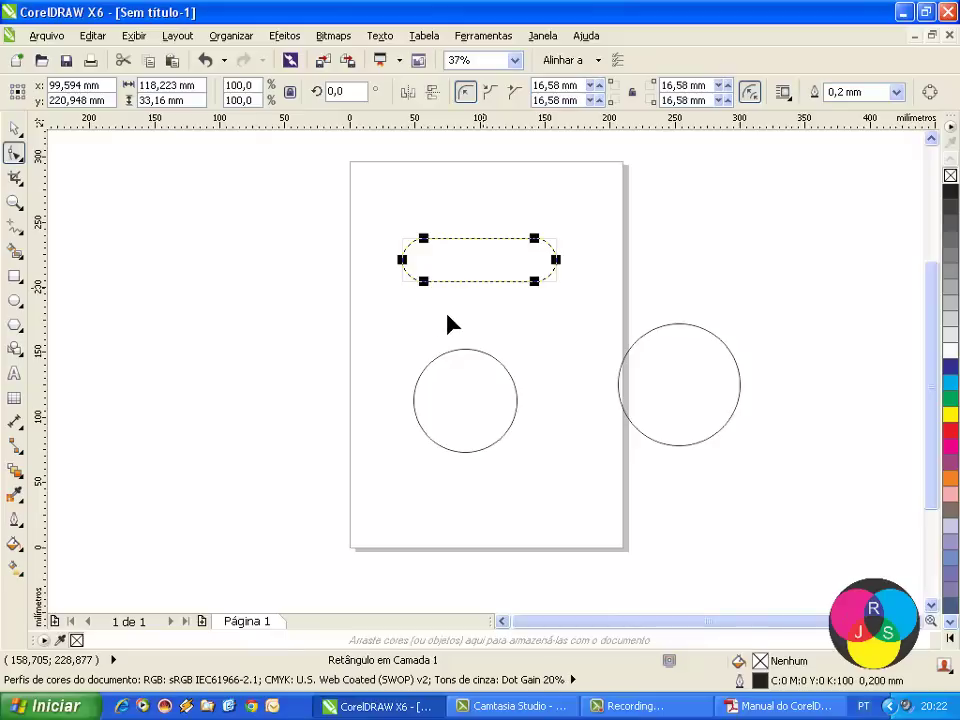
{"action": "left_click", "coordinate": [14, 128]}
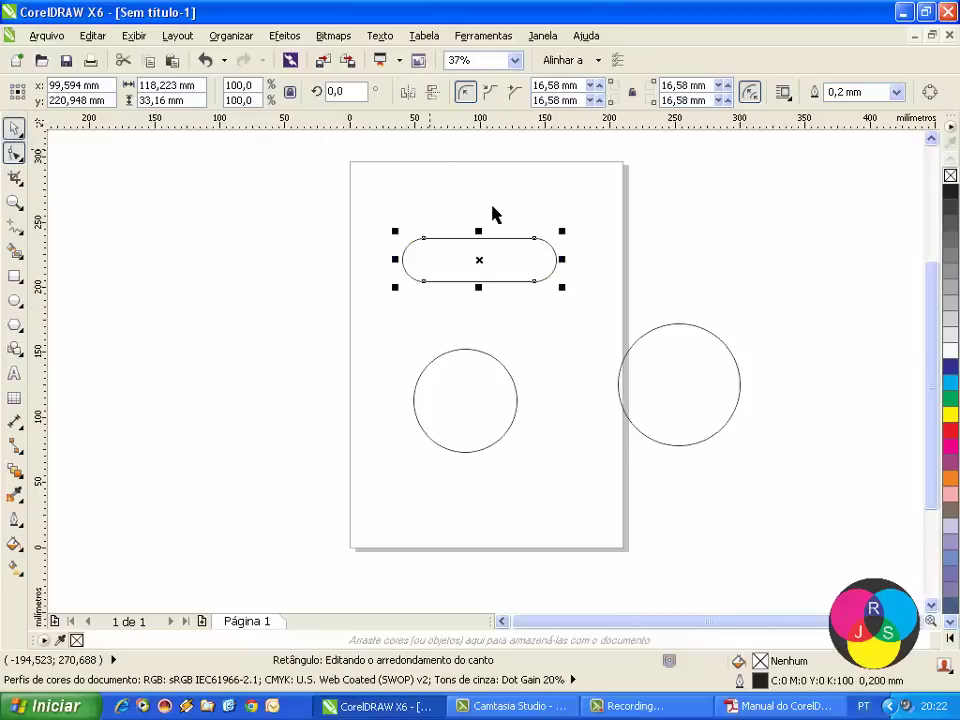
{"action": "left_click", "coordinate": [488, 206]}
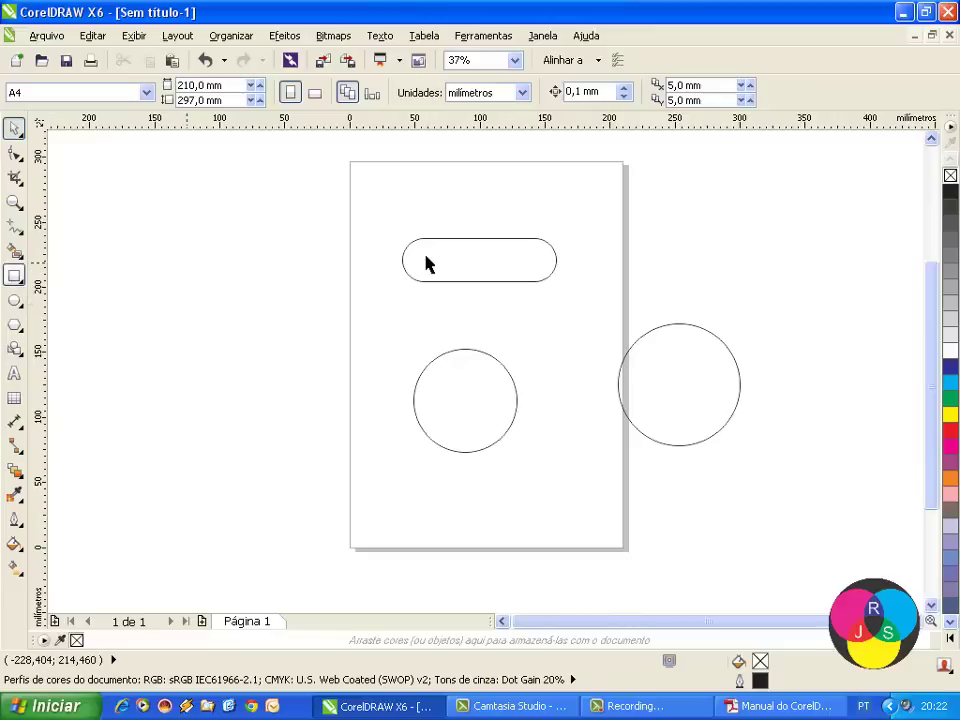
Reduce the upper rectangle's corner rounding to a radius of about 9.4 mm with the Shape tool.
{"action": "left_click", "coordinate": [425, 282]}
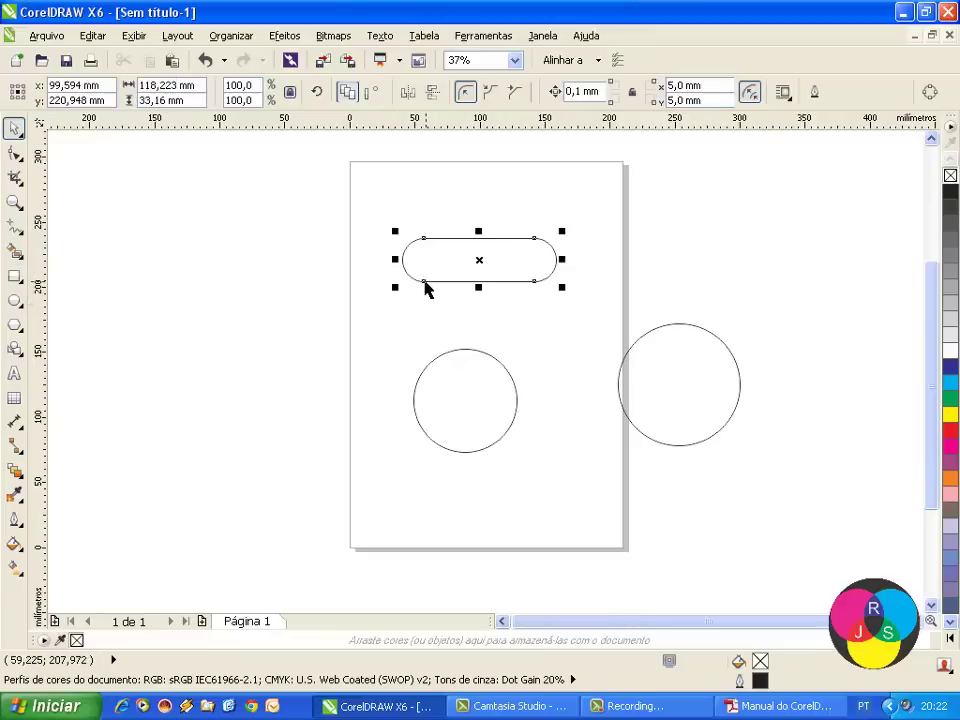
{"action": "left_click", "coordinate": [15, 153]}
{"action": "mouse_move", "coordinate": [422, 284]}
{"action": "left_mouse_down"}
{"action": "mouse_move", "coordinate": [397, 282]}
{"action": "mouse_move", "coordinate": [446, 291]}
{"action": "mouse_move", "coordinate": [416, 288]}
{"action": "left_mouse_up"}
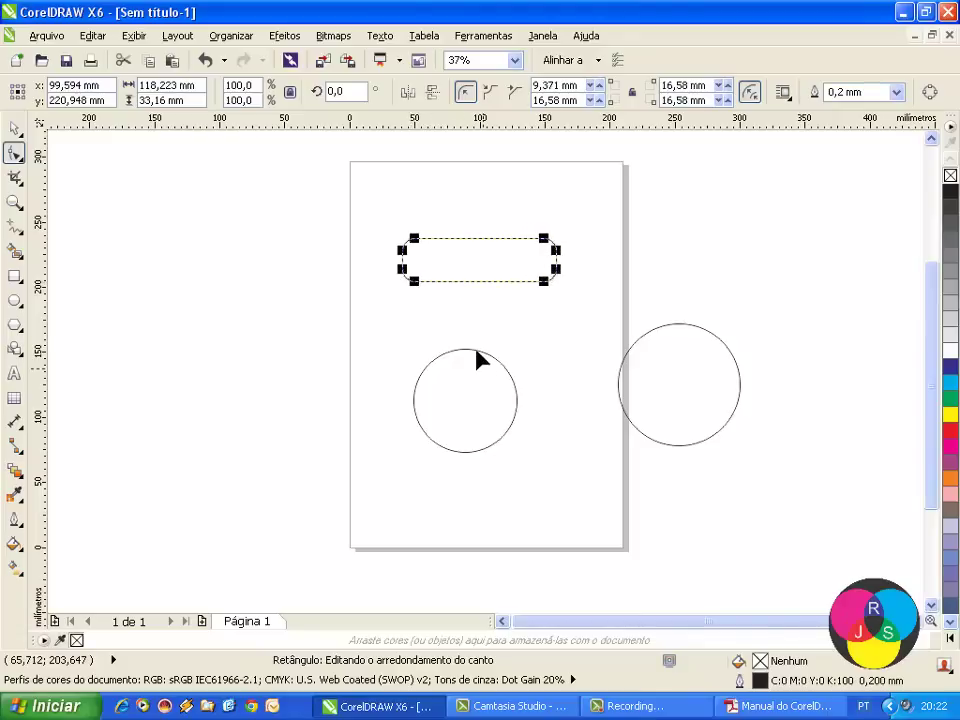
Return the small circle on the page to a sharp-cornered square and round its corners to a radius of about 14.4 mm.
{"action": "left_click", "coordinate": [476, 353]}
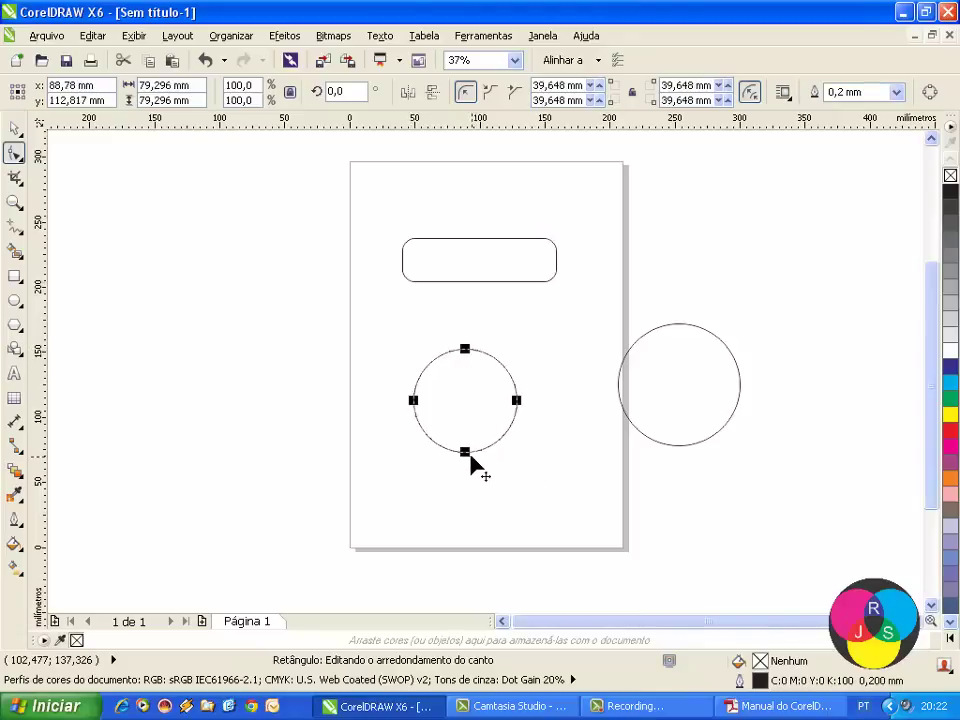
{"action": "left_click_drag", "start_coordinate": [463, 455], "coordinate": [561, 444]}
{"action": "left_click_drag", "start_coordinate": [497, 477], "coordinate": [517, 454]}
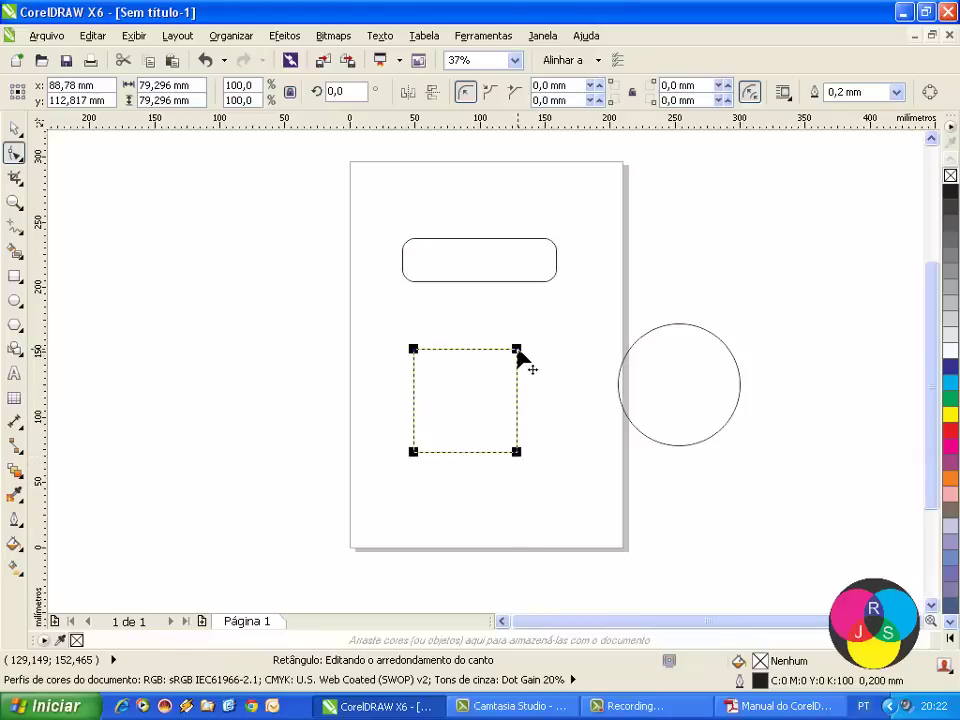
{"action": "left_click_drag", "start_coordinate": [518, 357], "coordinate": [530, 362]}
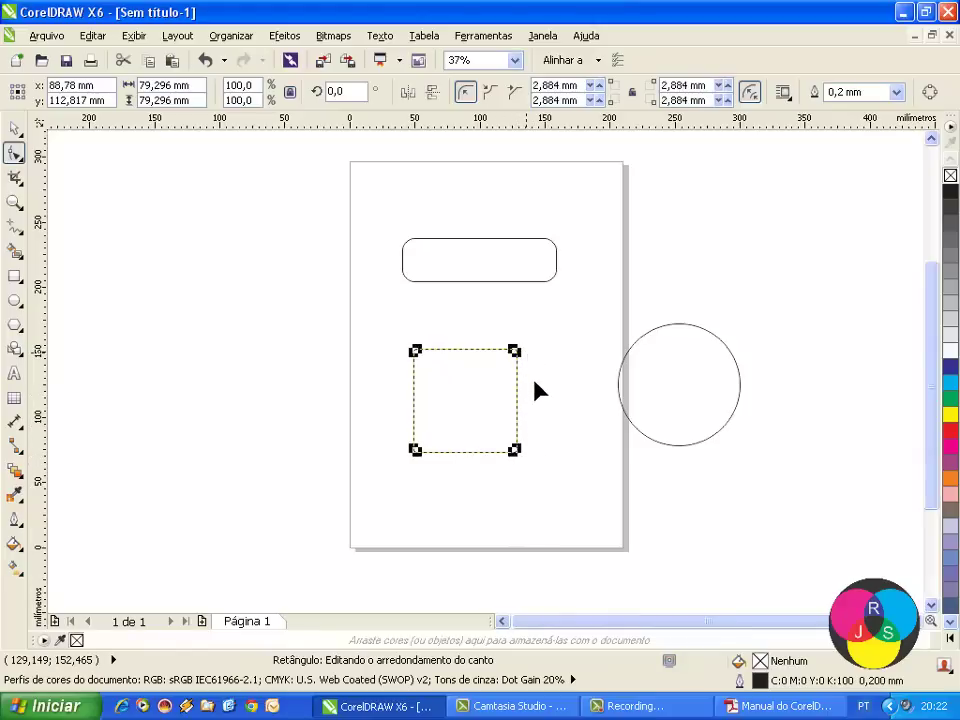
{"action": "mouse_move", "coordinate": [525, 376]}
{"action": "left_mouse_down"}
{"action": "mouse_move", "coordinate": [520, 368]}
{"action": "mouse_move", "coordinate": [519, 379]}
{"action": "left_mouse_up"}
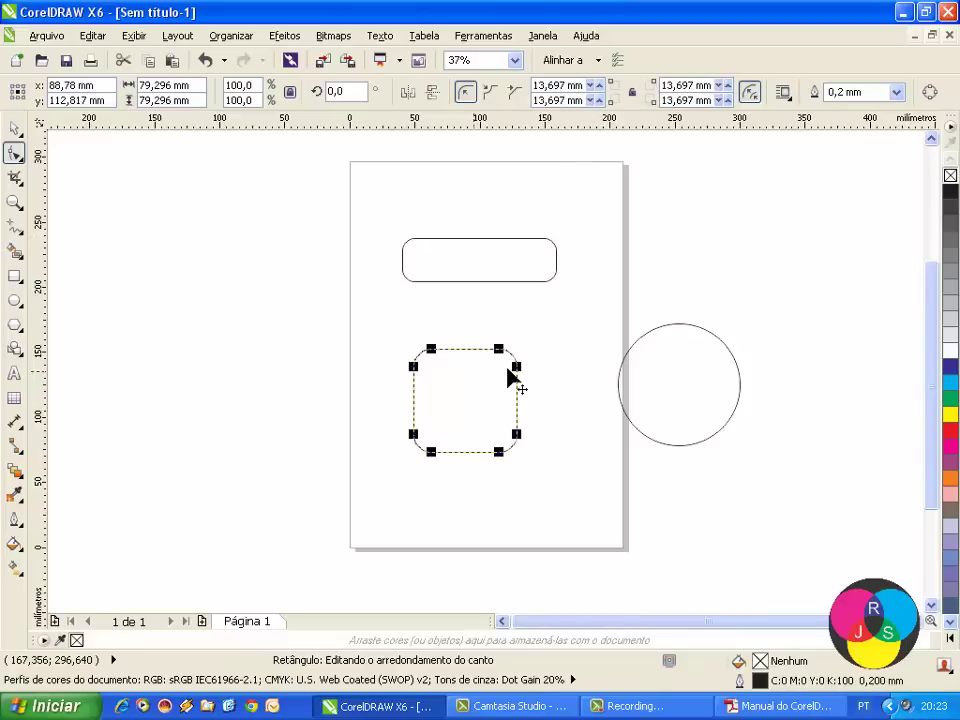
{"action": "mouse_move", "coordinate": [518, 375]}
{"action": "left_mouse_down"}
{"action": "mouse_move", "coordinate": [507, 357]}
{"action": "mouse_move", "coordinate": [520, 376]}
{"action": "mouse_move", "coordinate": [520, 366]}
{"action": "mouse_move", "coordinate": [521, 424]}
{"action": "mouse_move", "coordinate": [508, 360]}
{"action": "mouse_move", "coordinate": [523, 426]}
{"action": "mouse_move", "coordinate": [518, 367]}
{"action": "left_mouse_up"}
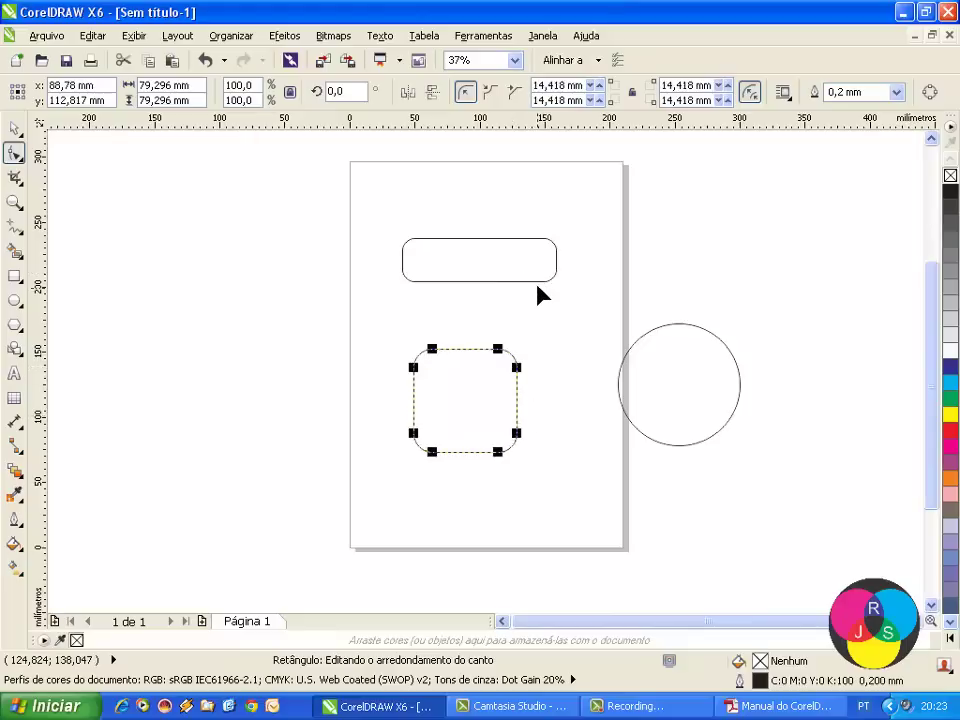
Readjust the upper rectangle's corner rounding several times, finishing at a radius of about 12.3 mm.
{"action": "left_click", "coordinate": [538, 288]}
{"action": "left_click_drag", "start_coordinate": [545, 287], "coordinate": [547, 289]}
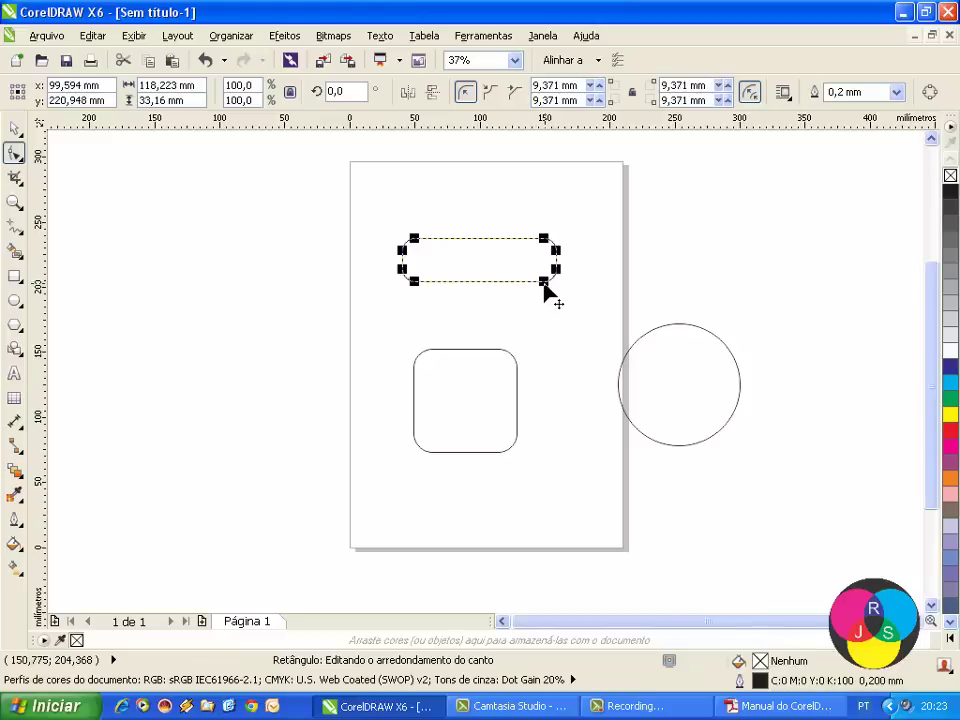
{"action": "left_click_drag", "start_coordinate": [545, 288], "coordinate": [533, 348]}
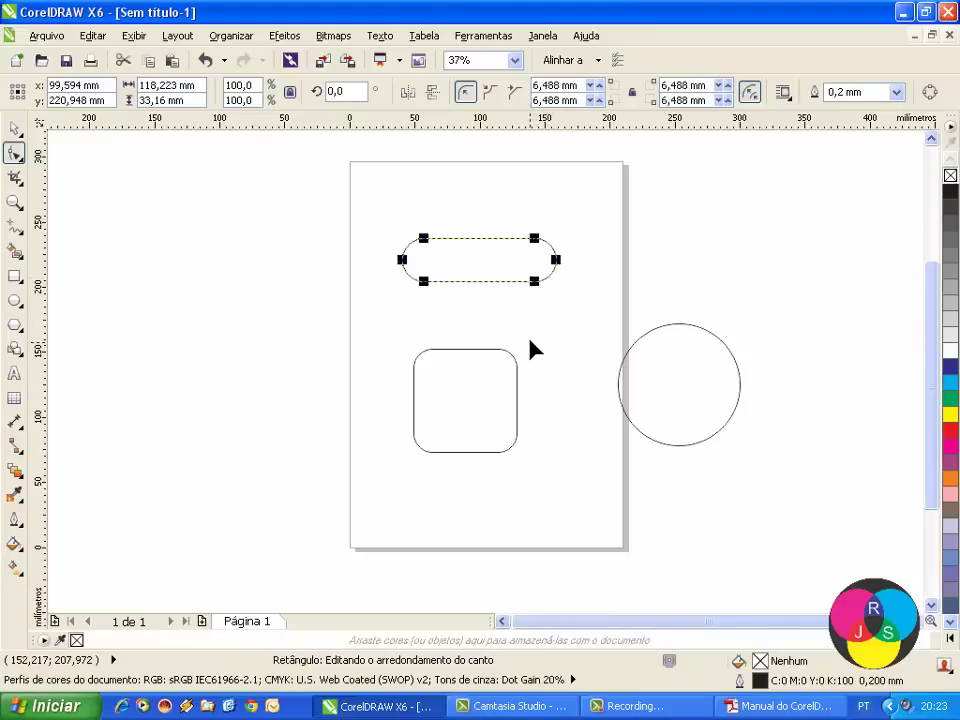
{"action": "left_click_drag", "start_coordinate": [534, 285], "coordinate": [551, 281]}
{"action": "left_click", "coordinate": [557, 291]}
{"action": "left_click_drag", "start_coordinate": [553, 281], "coordinate": [520, 340]}
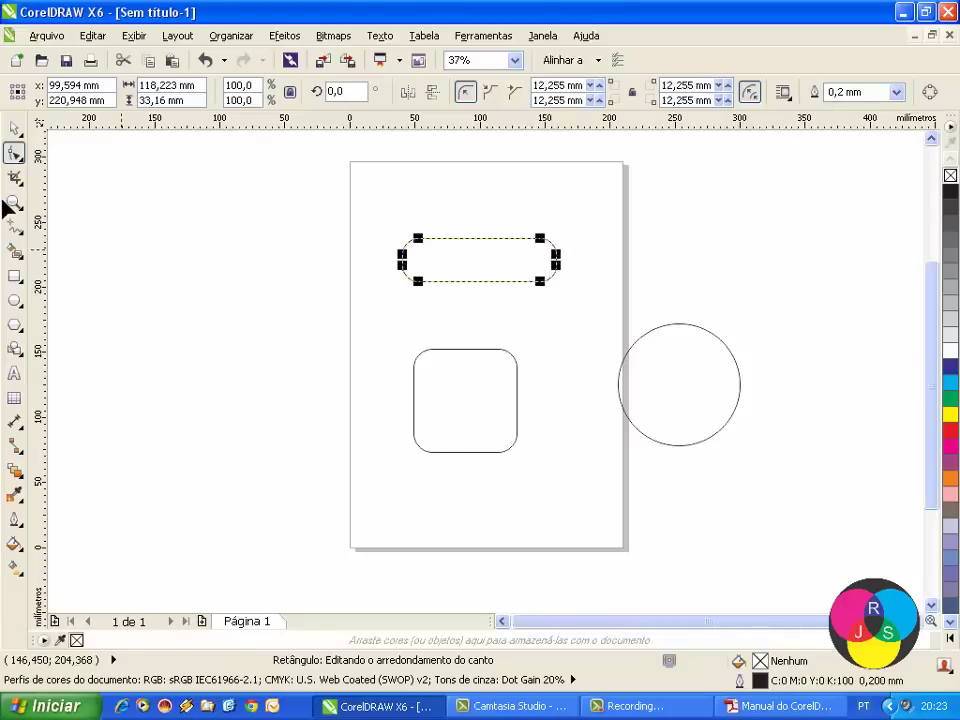
Select all the shapes and delete them, leaving the Rectangle tool active.
{"action": "left_click", "coordinate": [14, 275]}
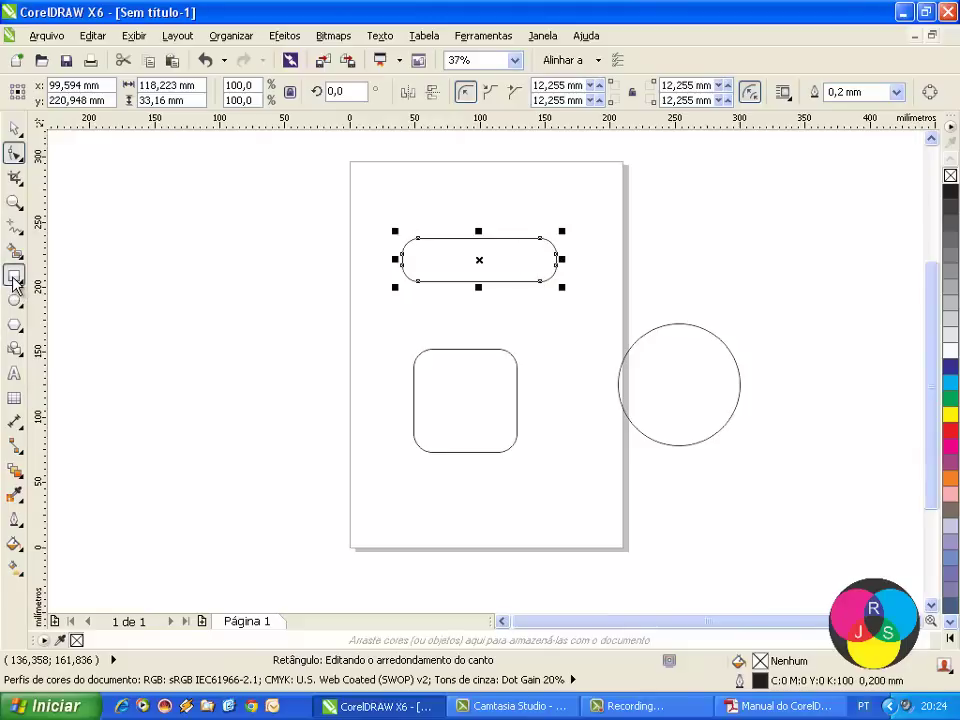
{"action": "left_click", "coordinate": [199, 268]}
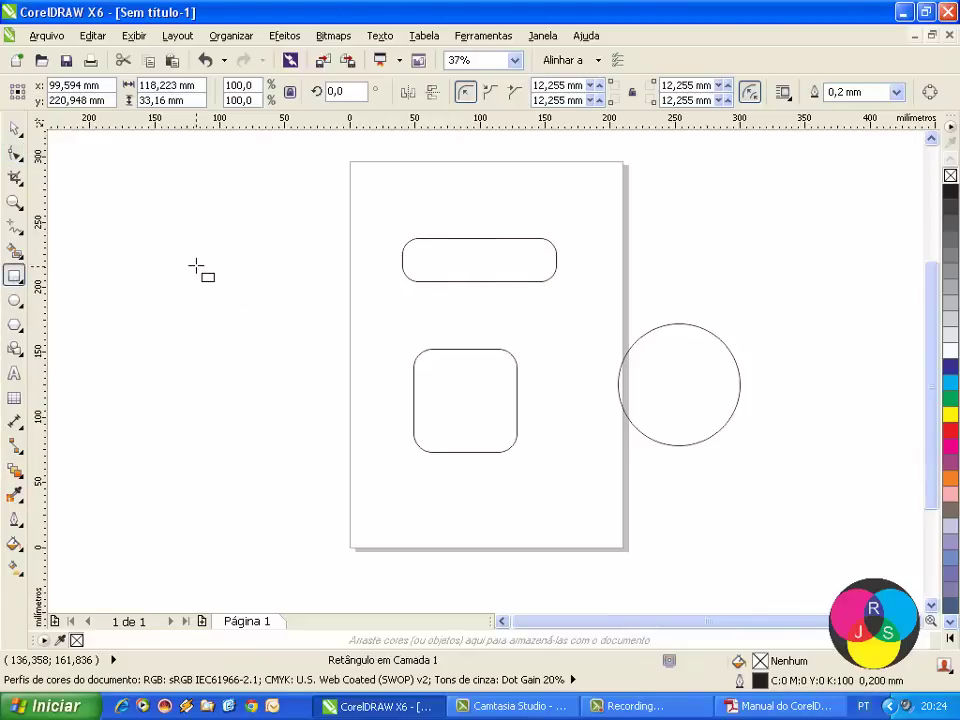
{"action": "key", "text": "ctrl+a"}
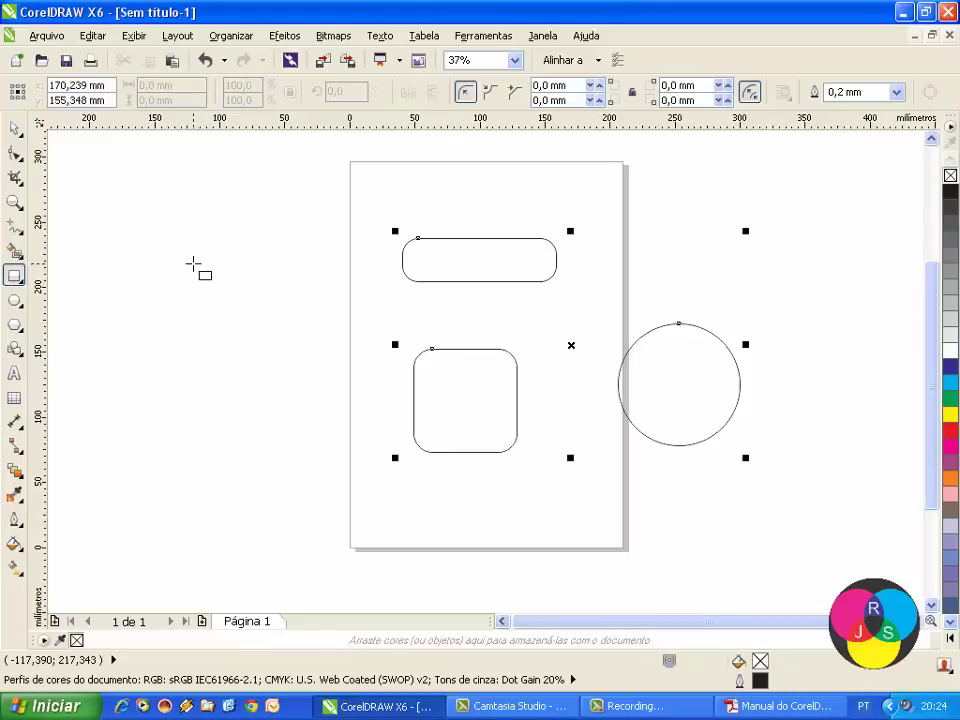
{"action": "key", "text": "Delete"}
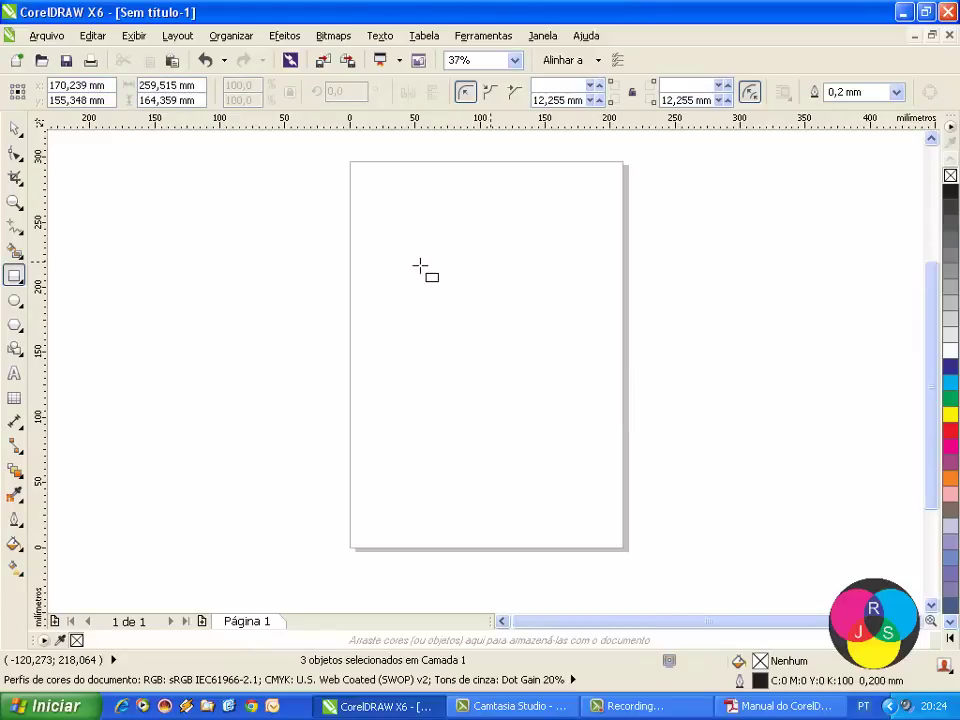
Draw a perfect square about 121 mm per side in the middle of the page and activate the Selection tool.
{"action": "left_click_drag", "start_coordinate": [420, 266], "coordinate": [531, 423]}
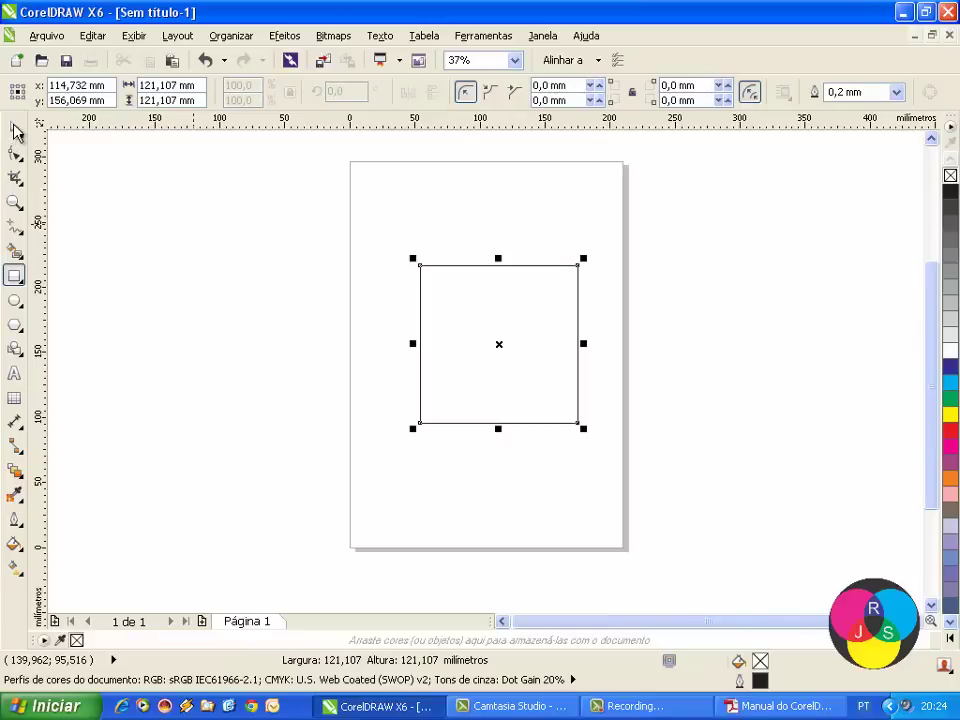
{"action": "left_click", "coordinate": [15, 132]}
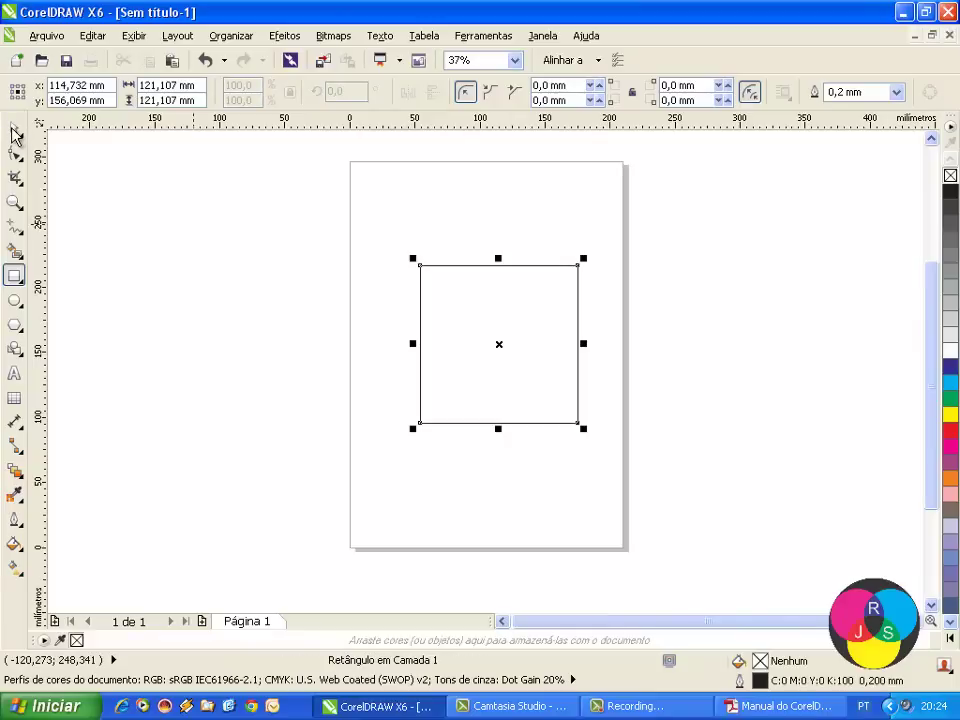
{"action": "left_click", "coordinate": [15, 132]}
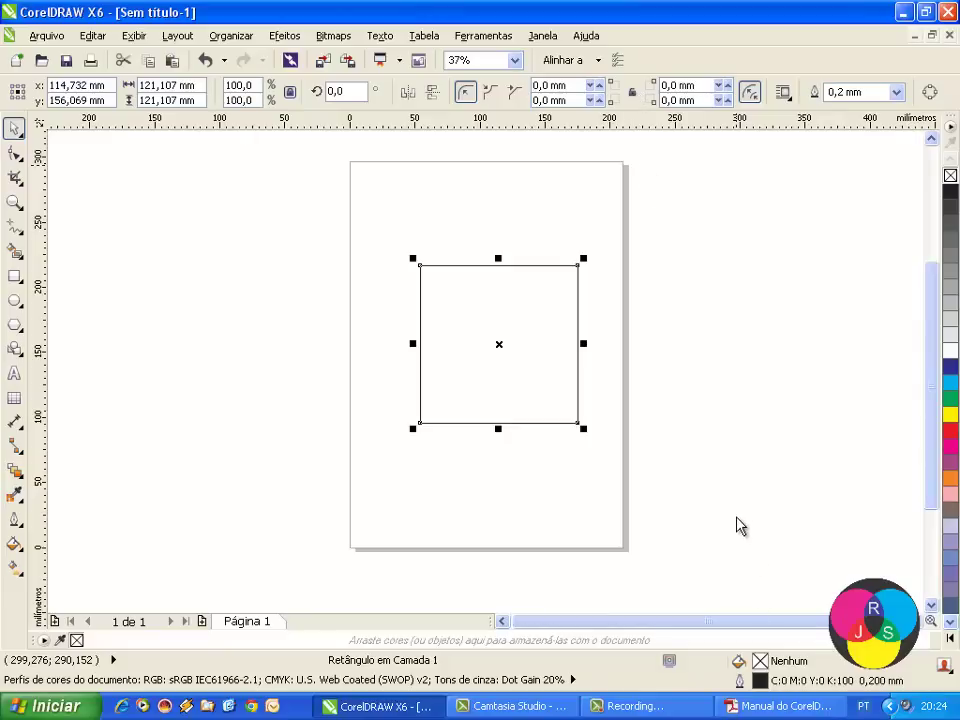
{"action": "left_click", "coordinate": [682, 707]}
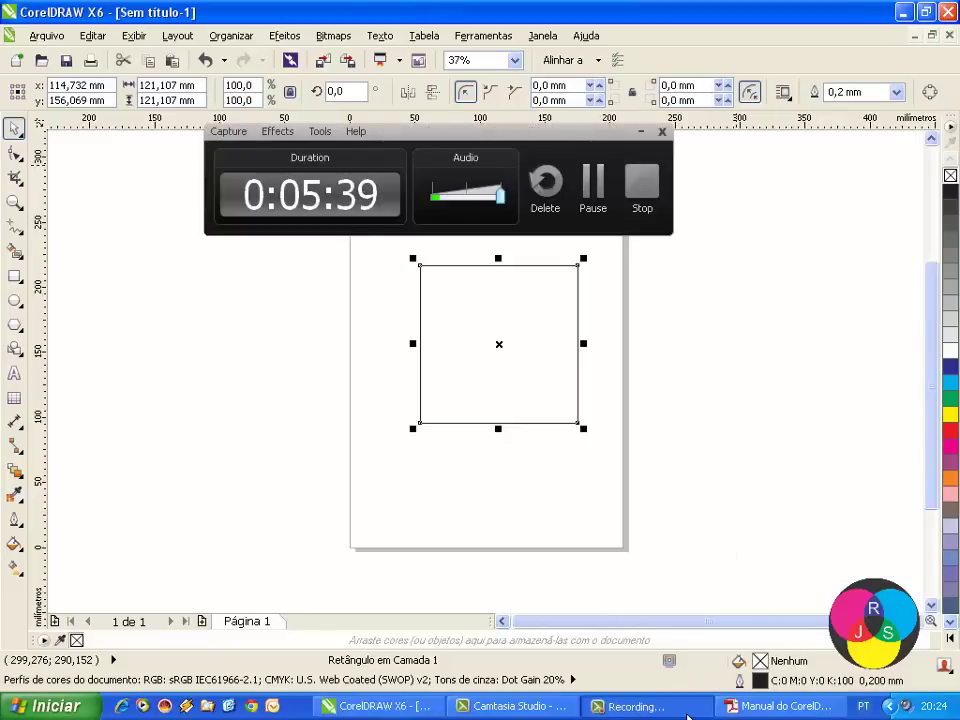
{"action": "left_click", "coordinate": [670, 262]}
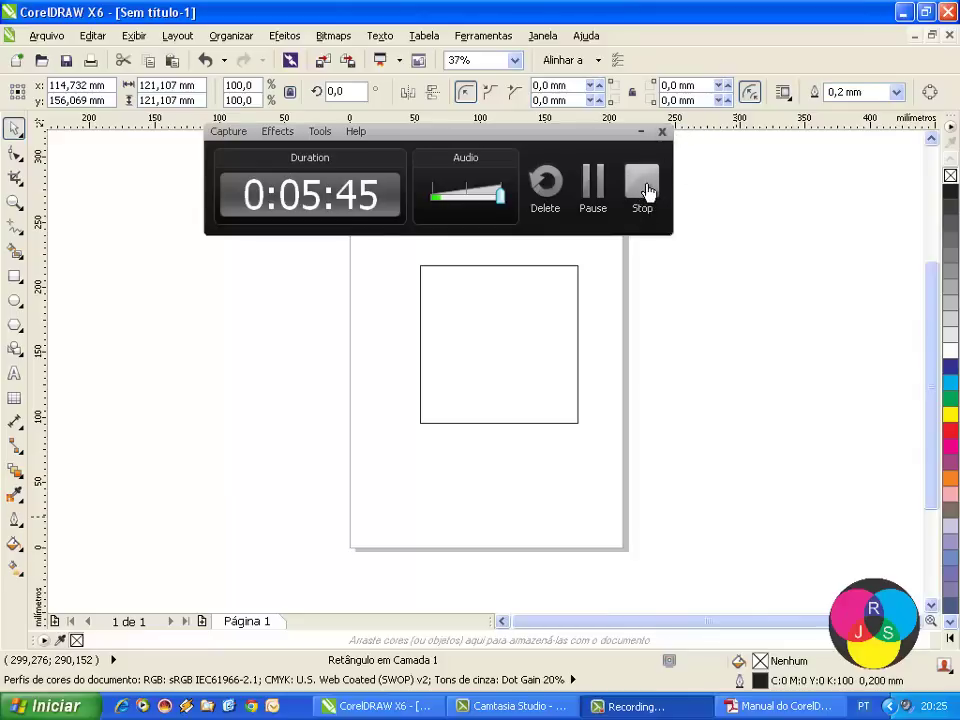
{"action": "key", "text": "Escape"}
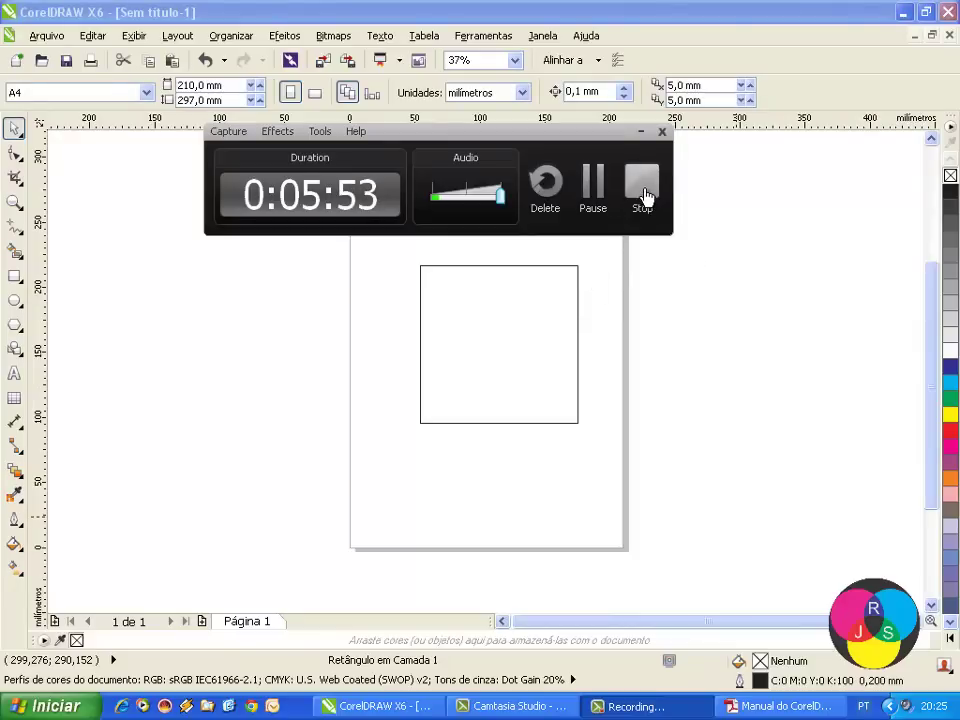
{"action": "key", "text": "Escape"}
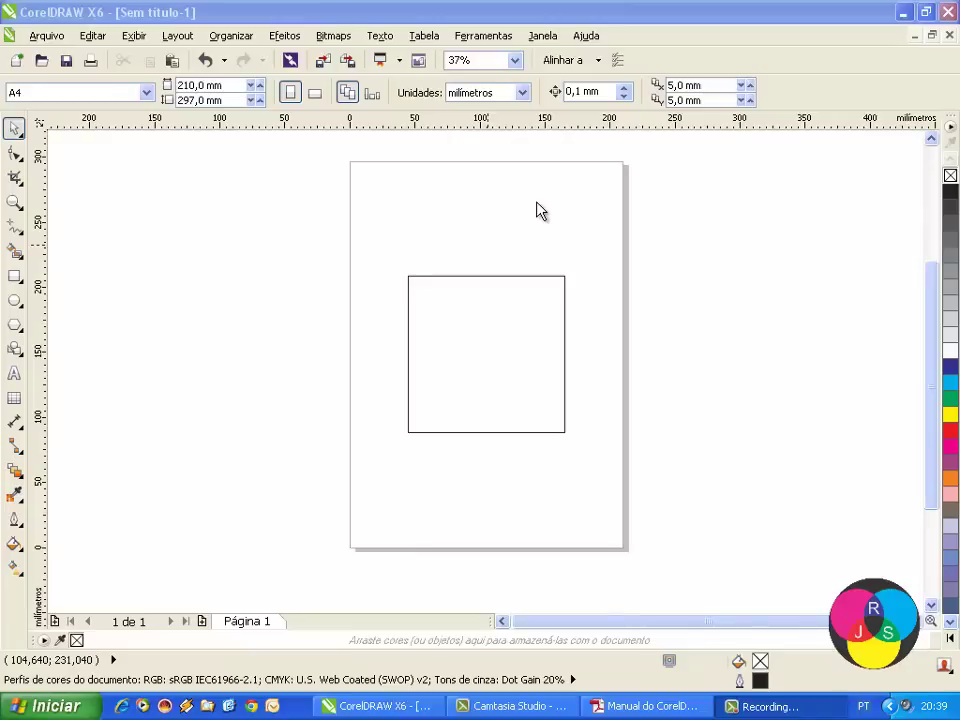
Select the square in the middle of the page and round all its corners with the Shape tool to a radius of about 11.5 mm.
{"action": "left_click", "coordinate": [528, 276]}
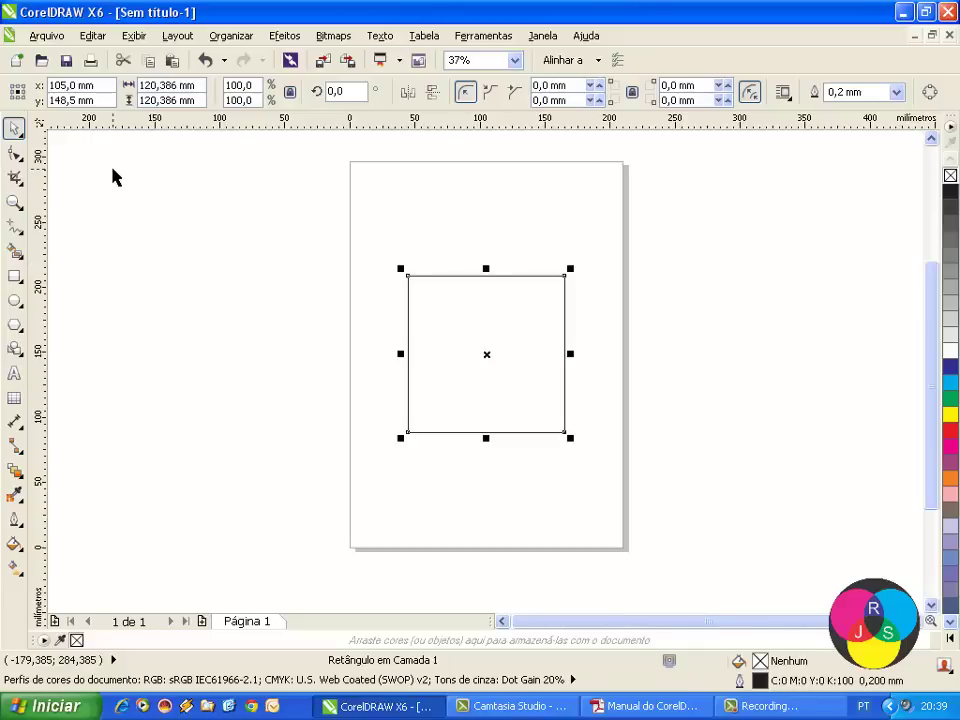
{"action": "left_click", "coordinate": [15, 154]}
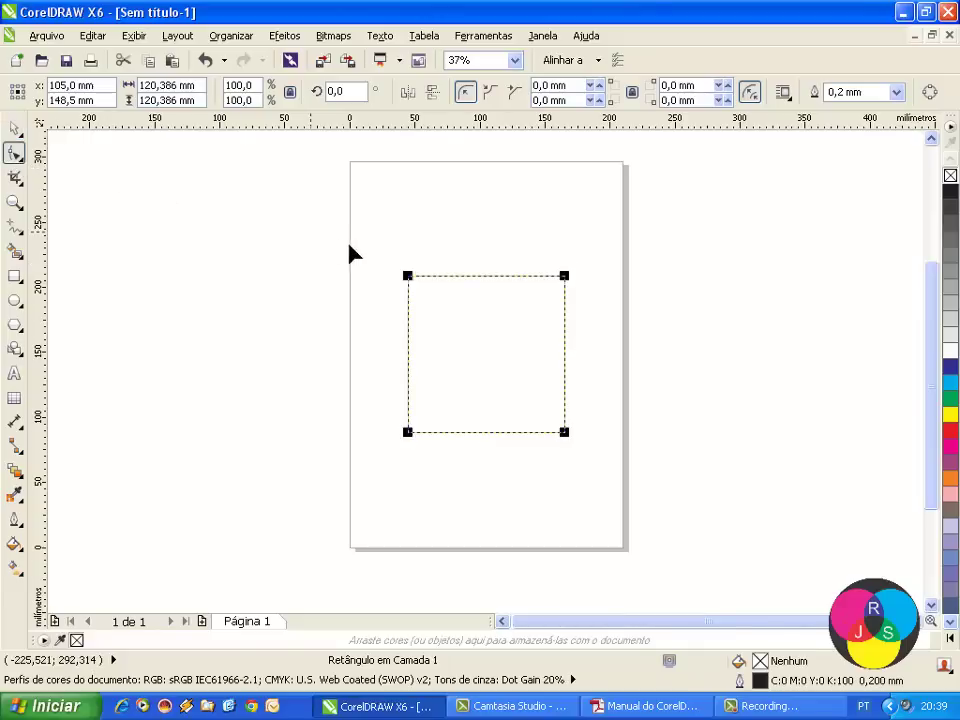
{"action": "left_click_drag", "start_coordinate": [405, 279], "coordinate": [407, 292]}
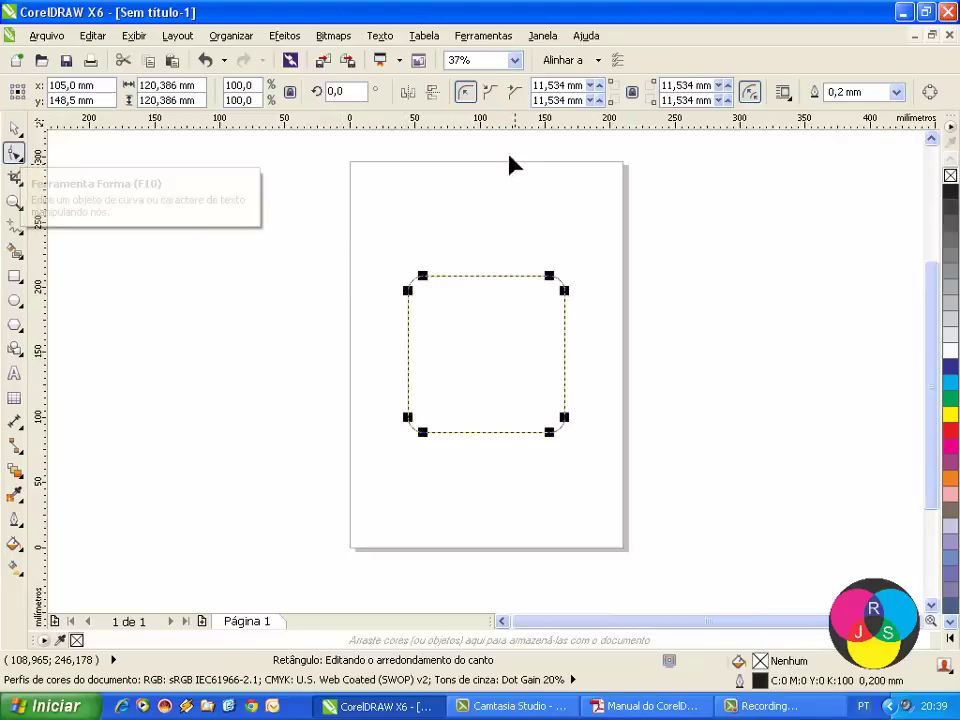
Cycle the square's corner style through scalloped, chamfered and round, finishing on chamfered corners.
{"action": "left_click", "coordinate": [490, 90]}
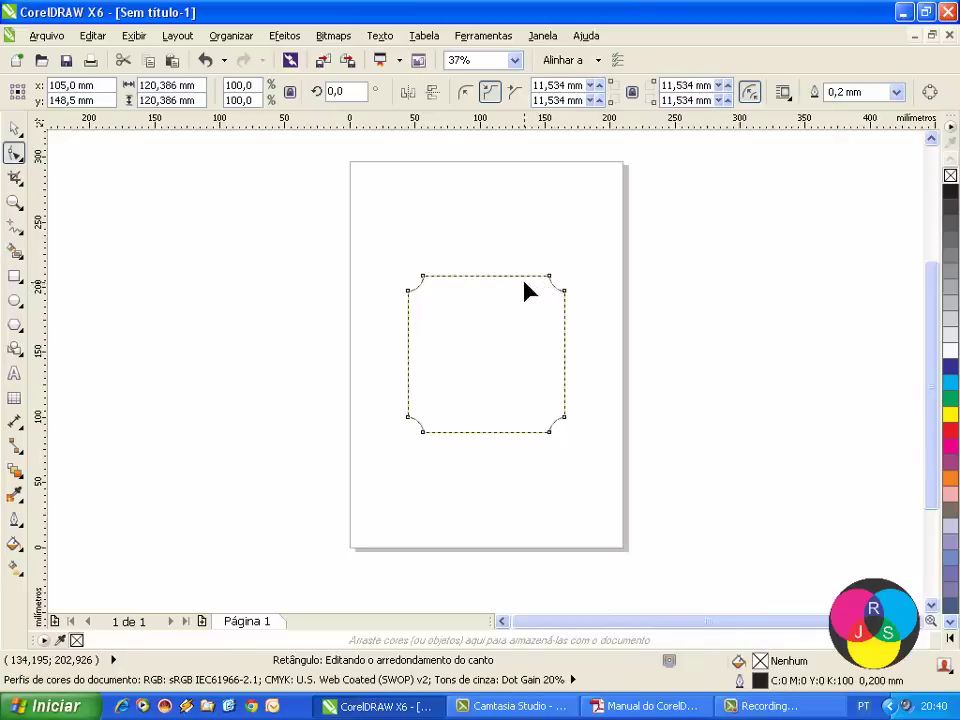
{"action": "left_click", "coordinate": [514, 93]}
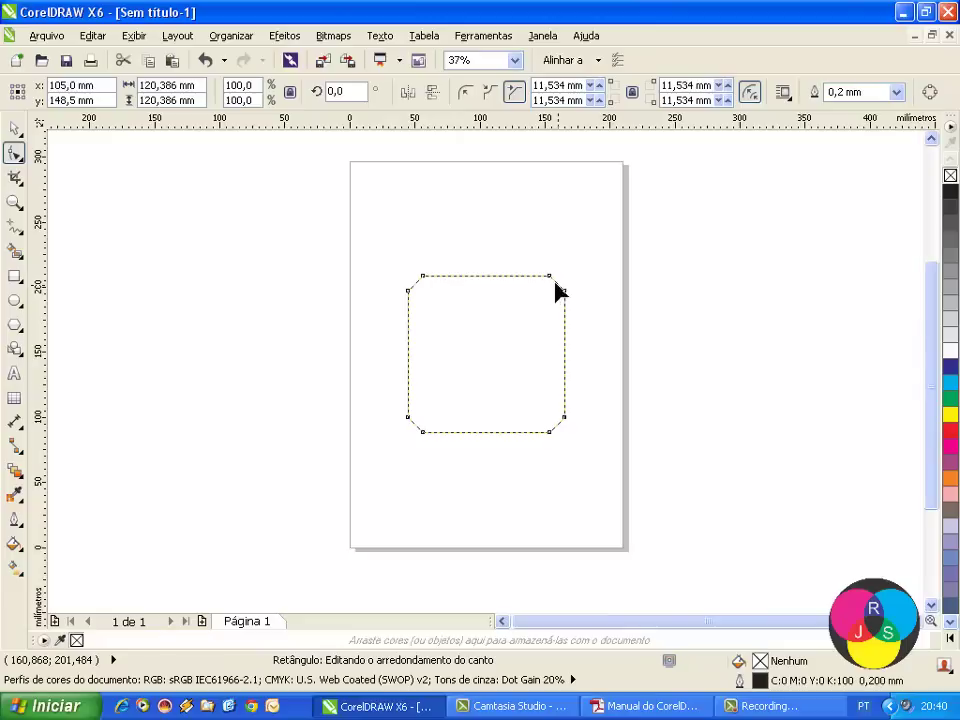
{"action": "left_click", "coordinate": [491, 95]}
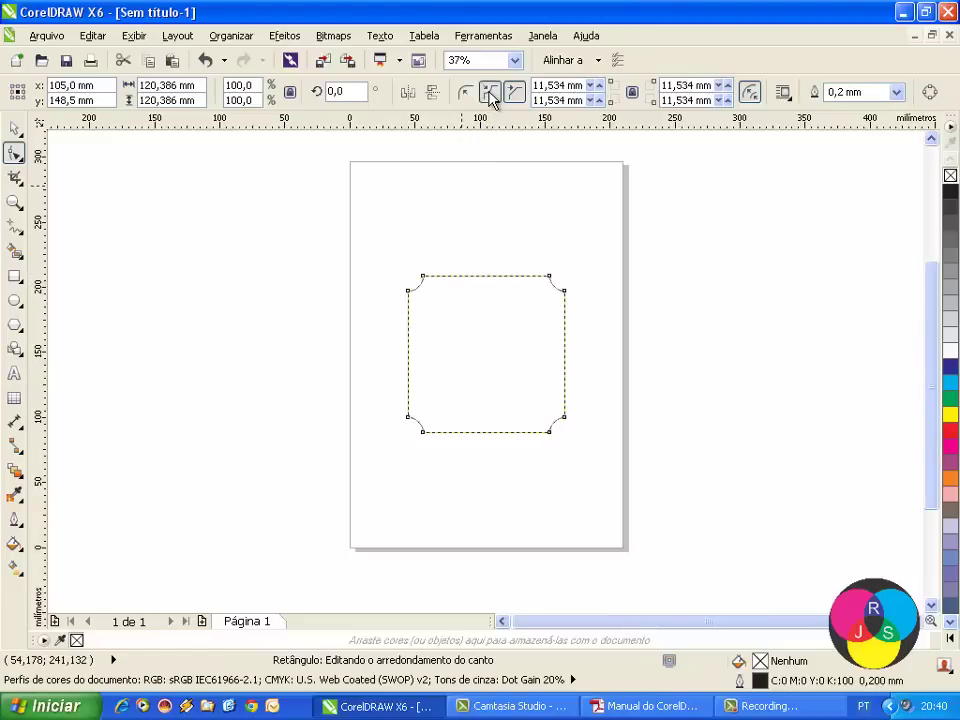
{"action": "left_click", "coordinate": [467, 93]}
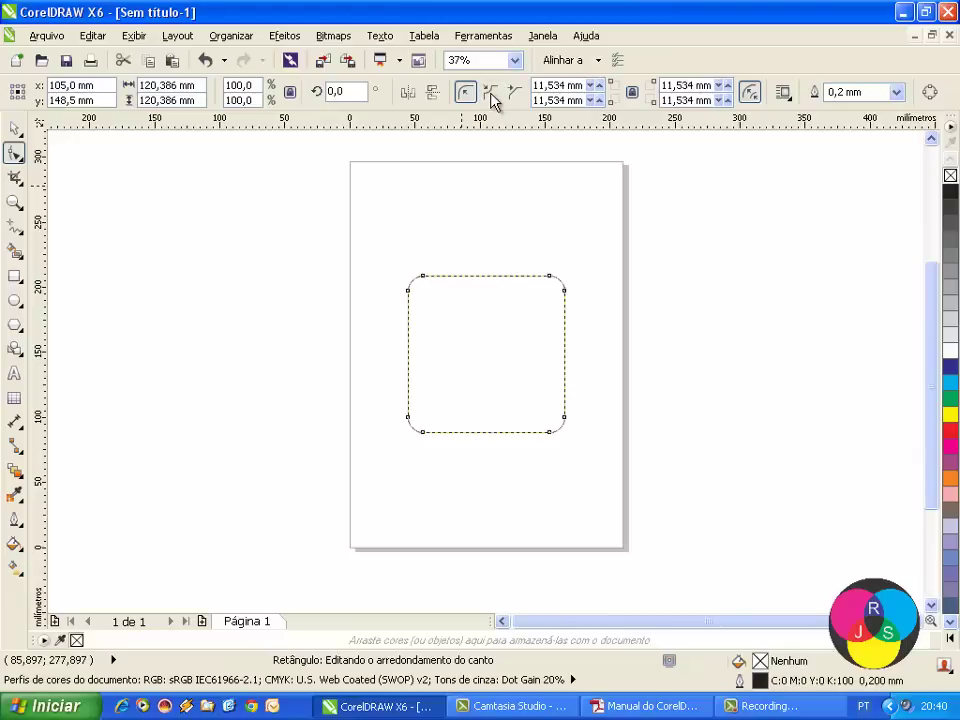
{"action": "left_click", "coordinate": [491, 95]}
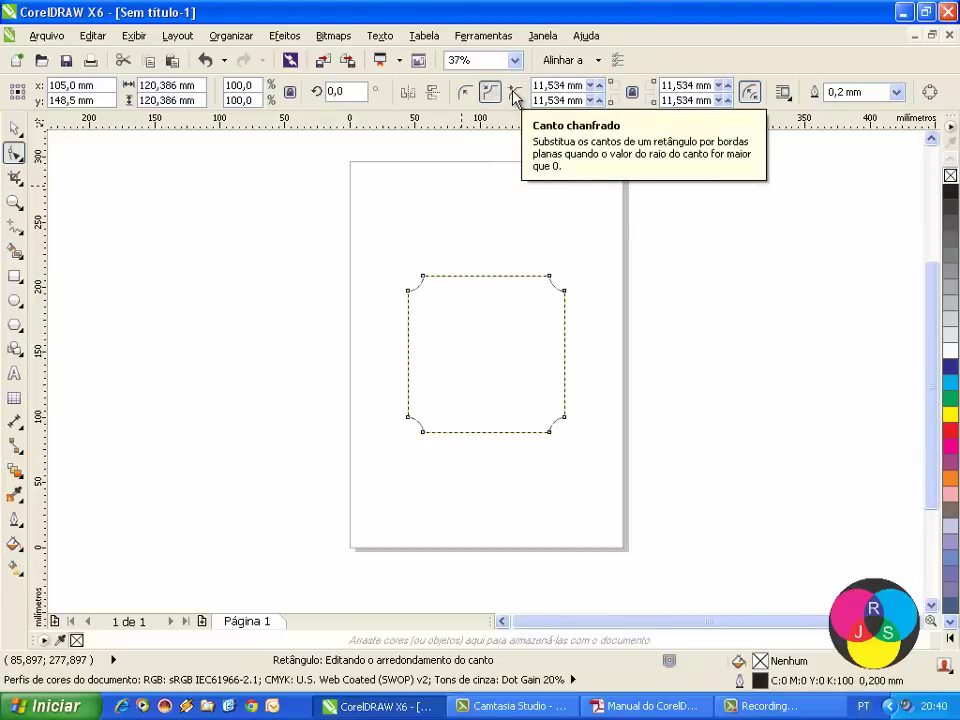
{"action": "left_click", "coordinate": [515, 94]}
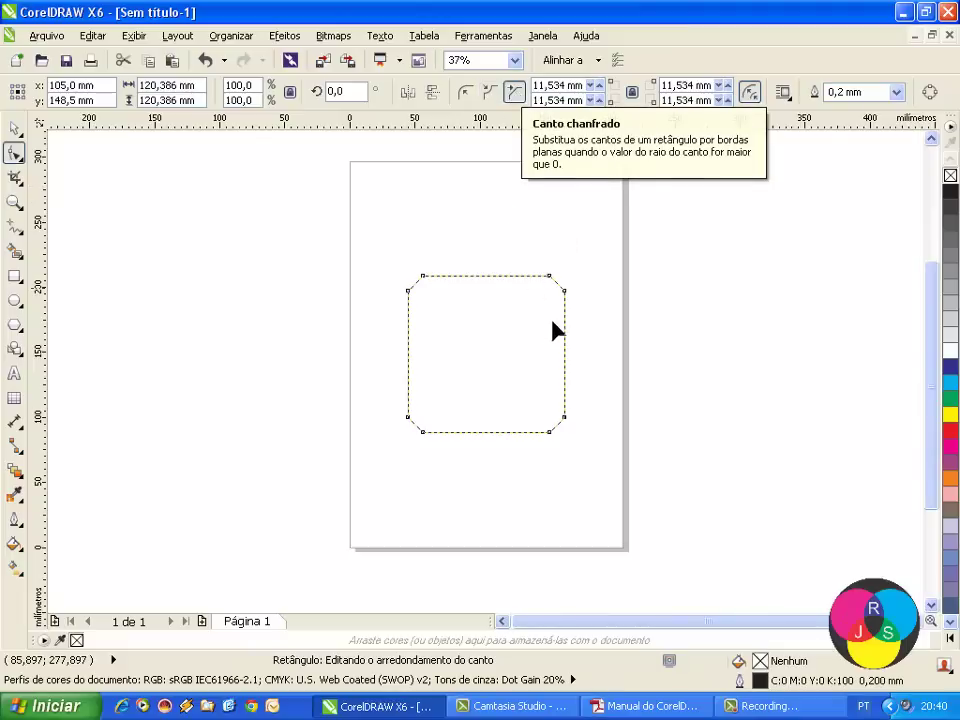
Enlarge the square's chamfers to about 22.3 mm, switch to scalloped corners, deepen them to about 51.9 mm, and readjust them.
{"action": "mouse_move", "coordinate": [565, 294]}
{"action": "left_mouse_down"}
{"action": "mouse_move", "coordinate": [565, 321]}
{"action": "mouse_move", "coordinate": [566, 302]}
{"action": "mouse_move", "coordinate": [566, 321]}
{"action": "mouse_move", "coordinate": [566, 311]}
{"action": "left_mouse_up"}
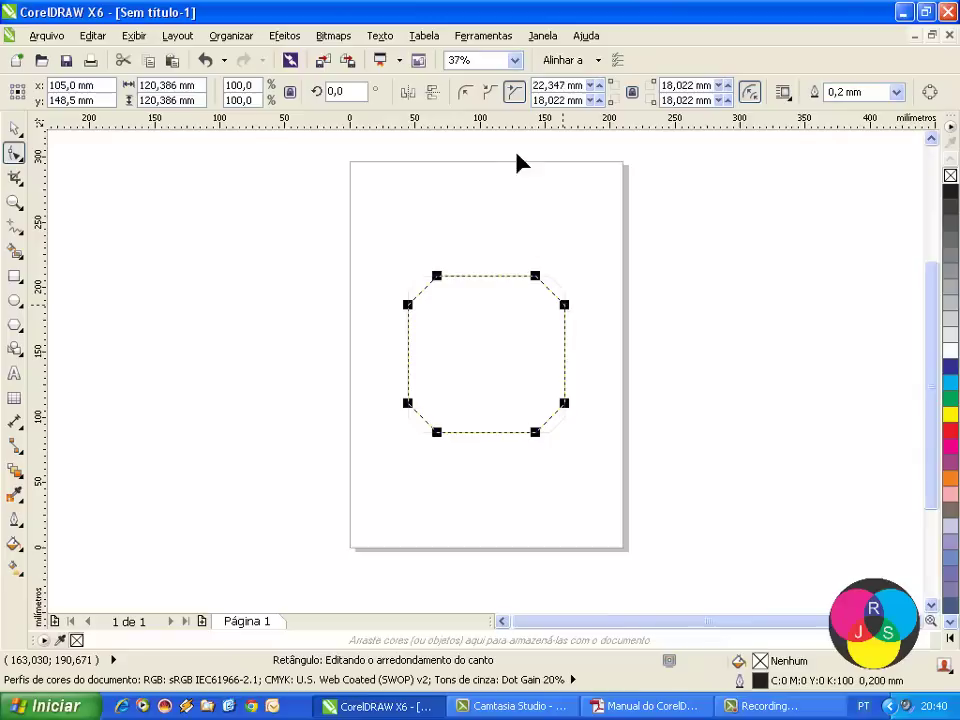
{"action": "left_click", "coordinate": [489, 92]}
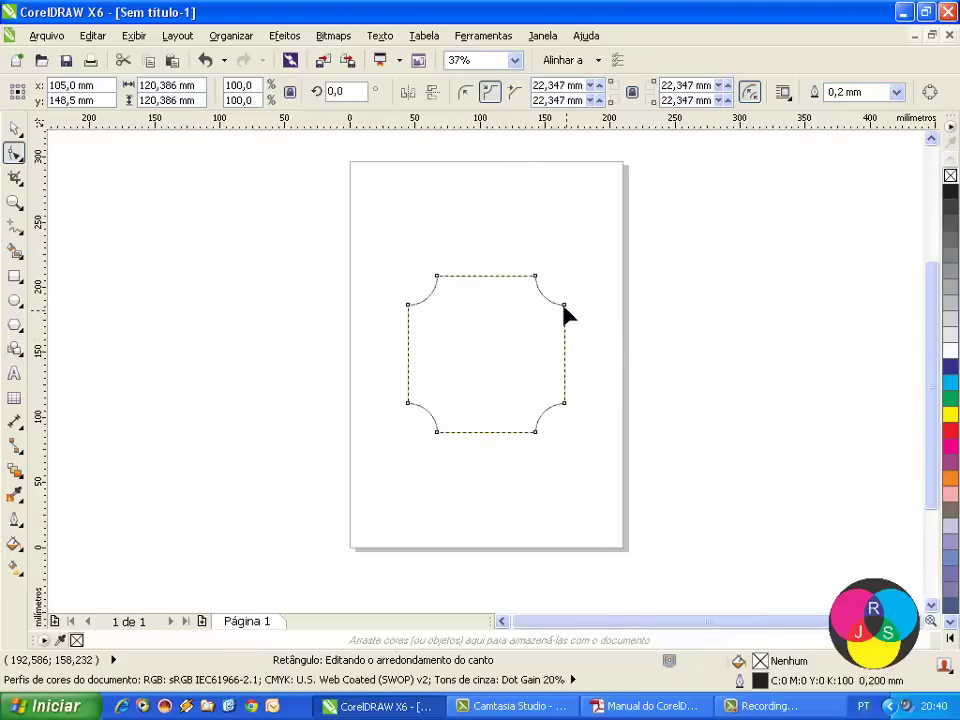
{"action": "left_click_drag", "start_coordinate": [565, 308], "coordinate": [565, 361]}
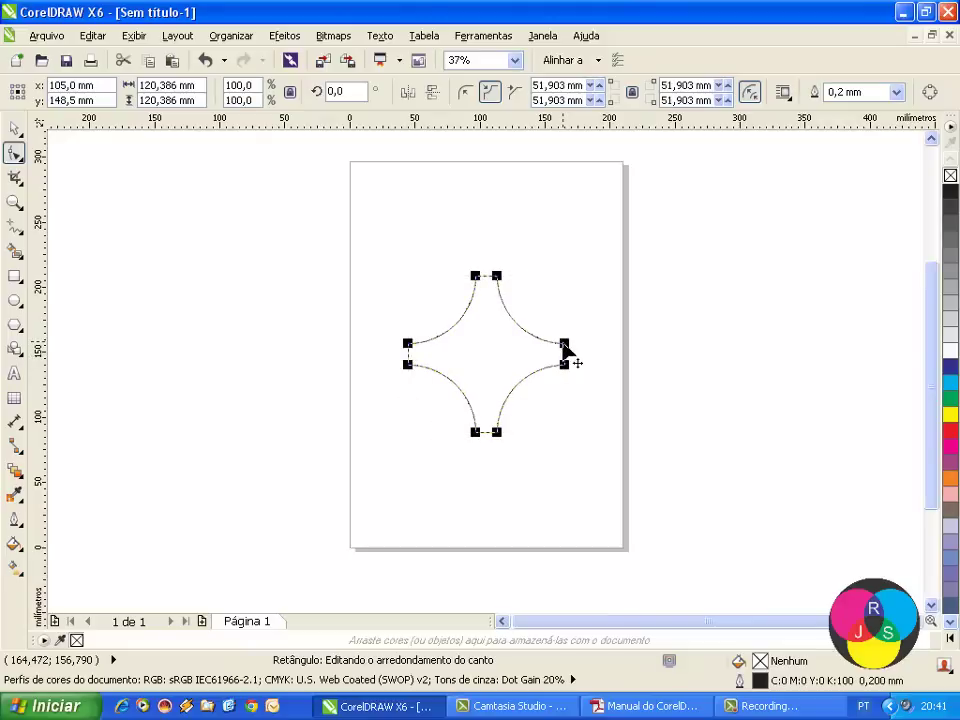
{"action": "left_click_drag", "start_coordinate": [564, 364], "coordinate": [561, 337]}
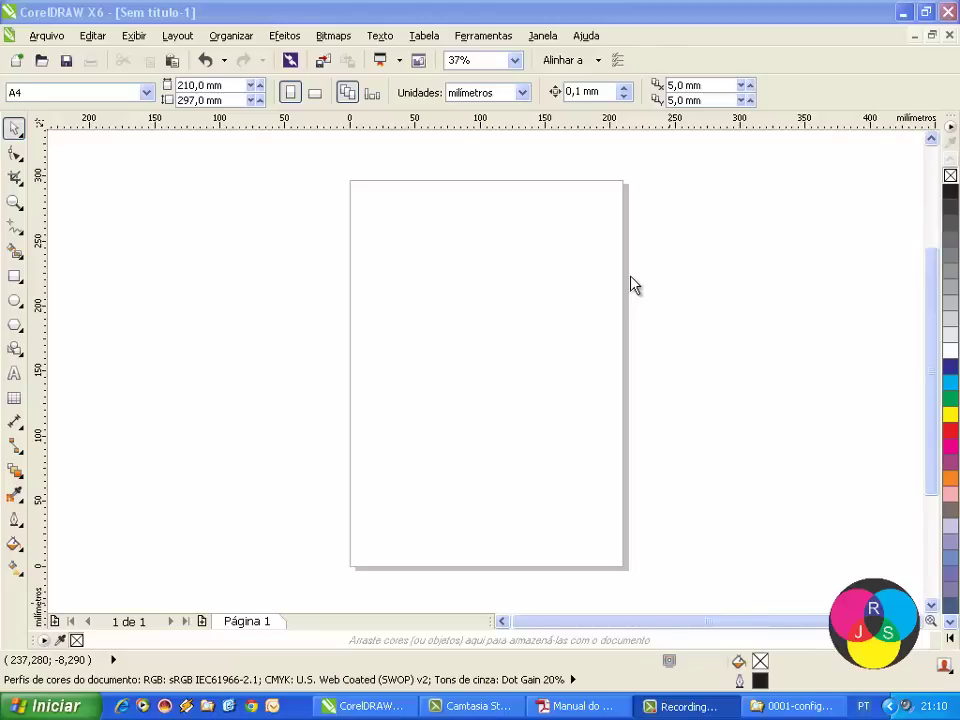
Create a rectangle covering the entire A4 page, 210 × 297 mm, directly with the Rectangle tool.
{"action": "left_click", "coordinate": [15, 278]}
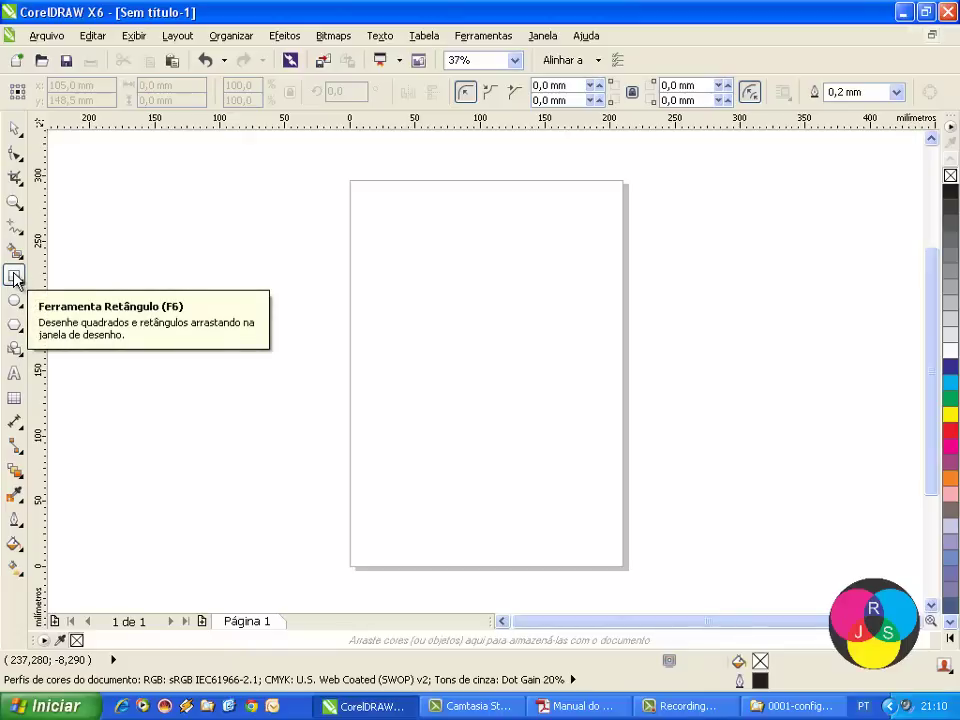
{"action": "double_click", "coordinate": [15, 277]}
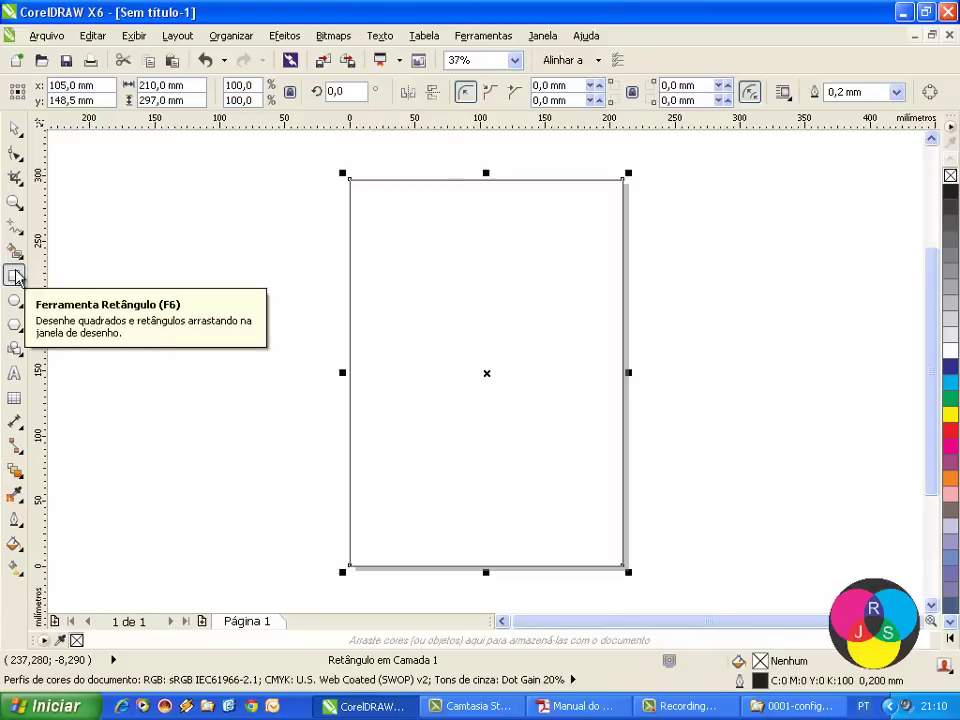
{"action": "left_click", "coordinate": [15, 276]}
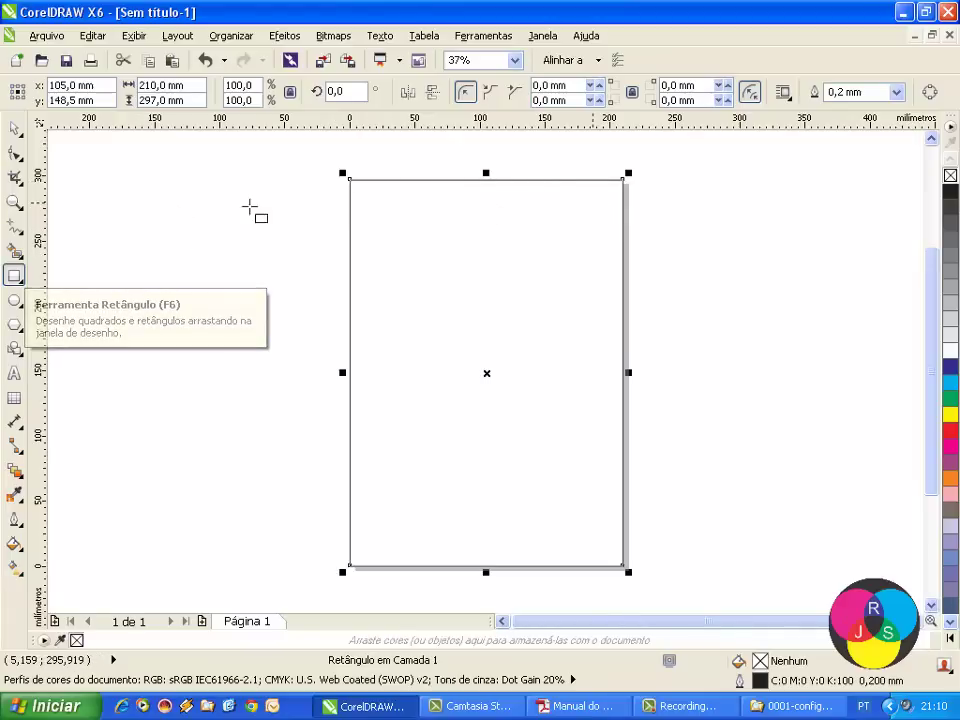
Activate the Selection tool and remove the page-sized rectangle.
{"action": "left_click", "coordinate": [14, 128]}
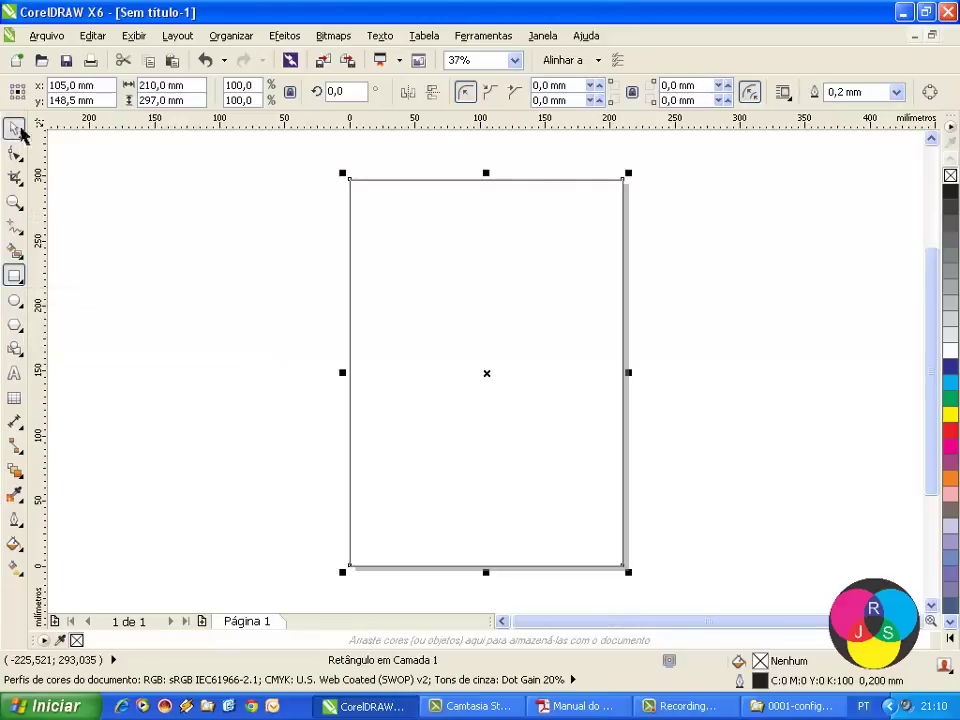
{"action": "left_click", "coordinate": [431, 202]}
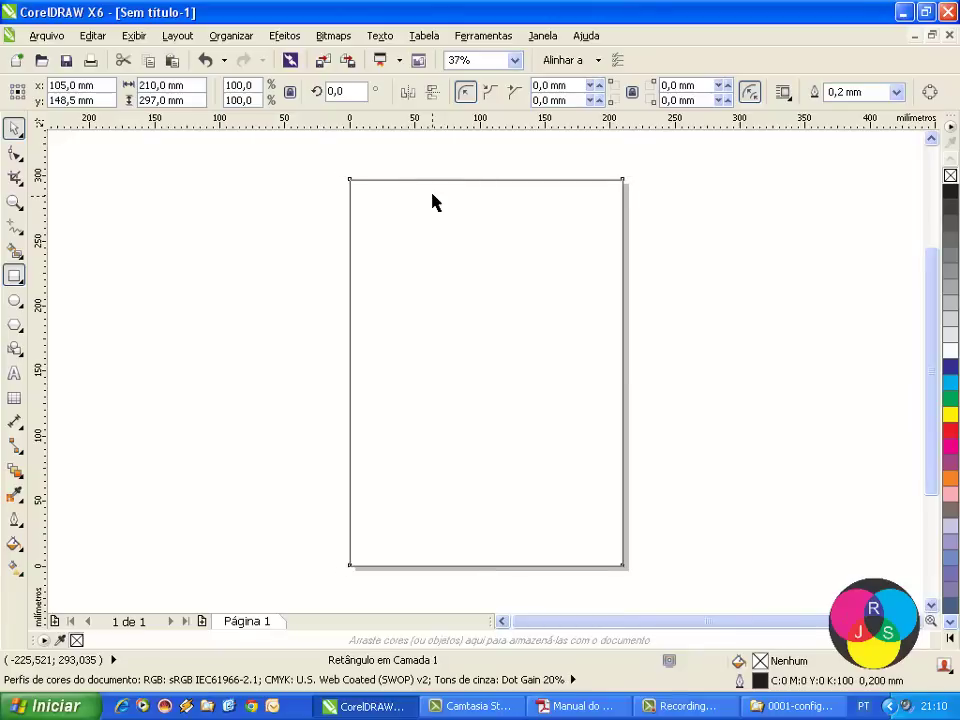
{"action": "left_click", "coordinate": [300, 261]}
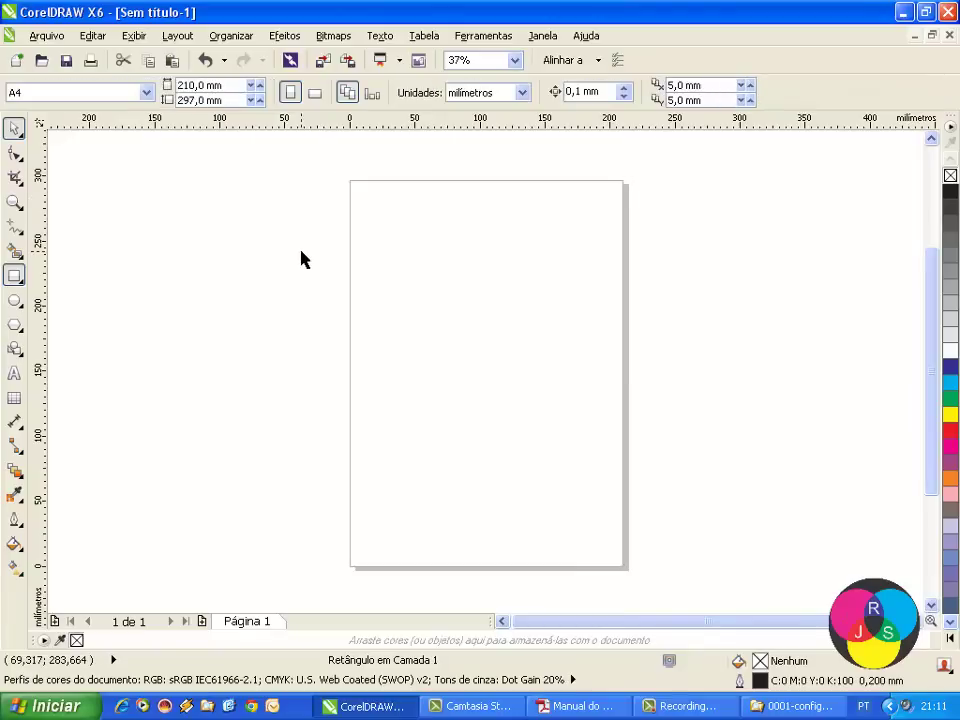
Recreate the page-sized rectangle with the Rectangle tool, matching the full 210 × 297 mm page.
{"action": "left_click", "coordinate": [16, 278]}
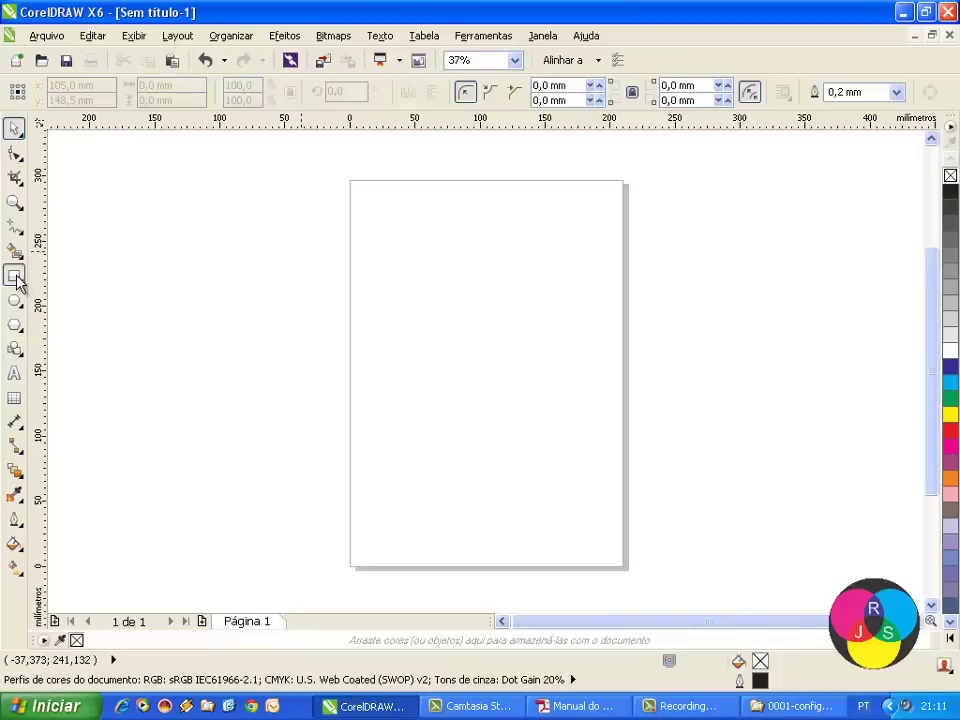
{"action": "double_click", "coordinate": [16, 279]}
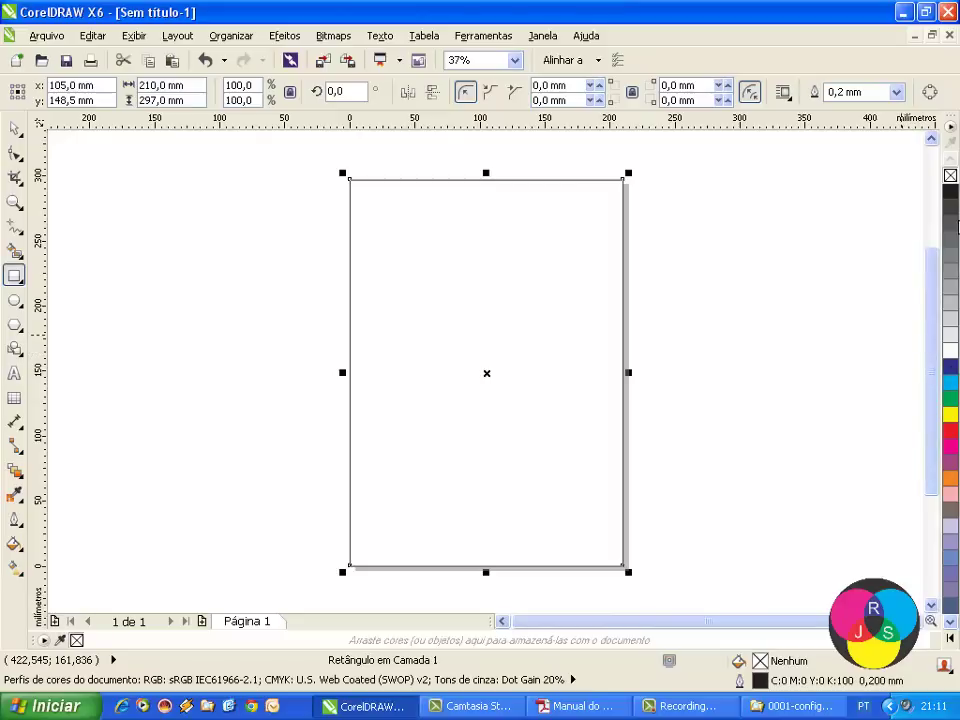
Try blue, yellow, red and gray palette fills on the page-sized rectangle, finishing with a magenta fill.
{"action": "left_click", "coordinate": [949, 368]}
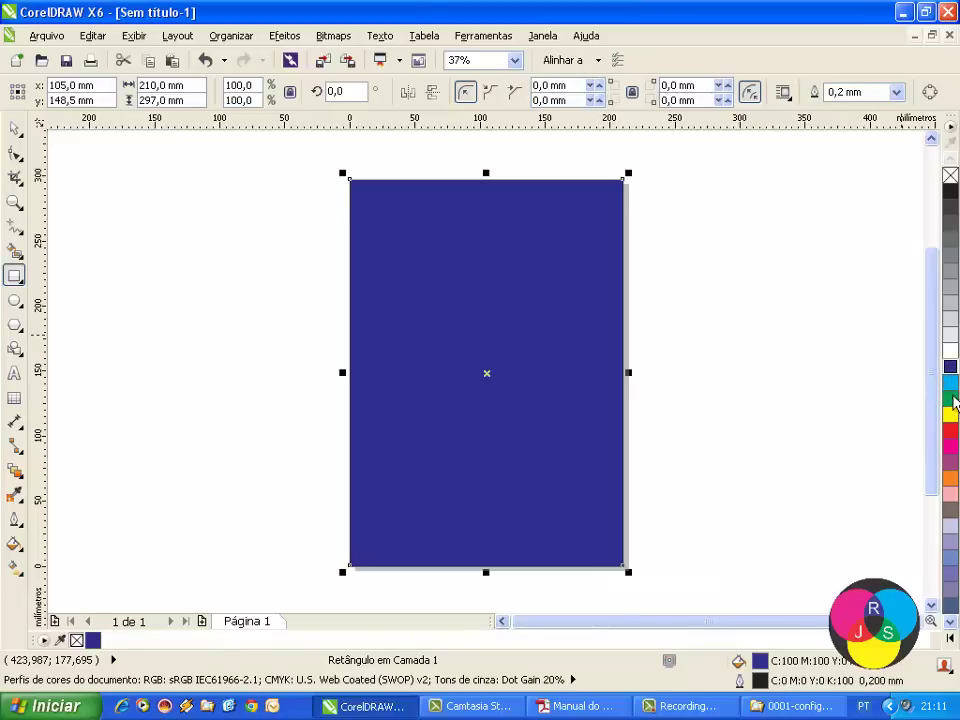
{"action": "key", "text": "Escape"}
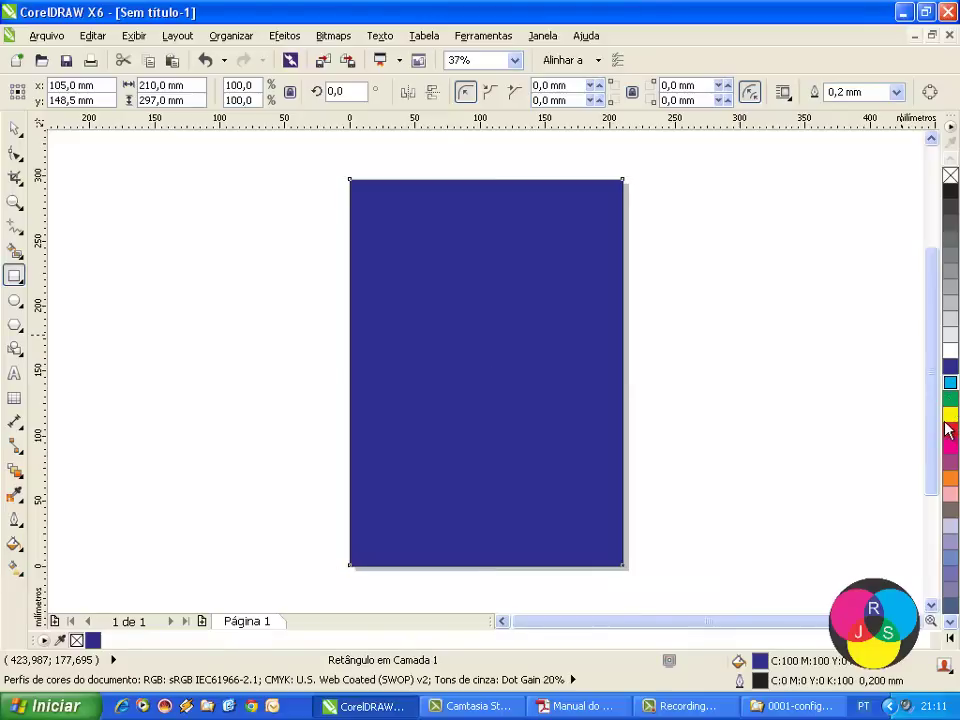
{"action": "left_click", "coordinate": [950, 414]}
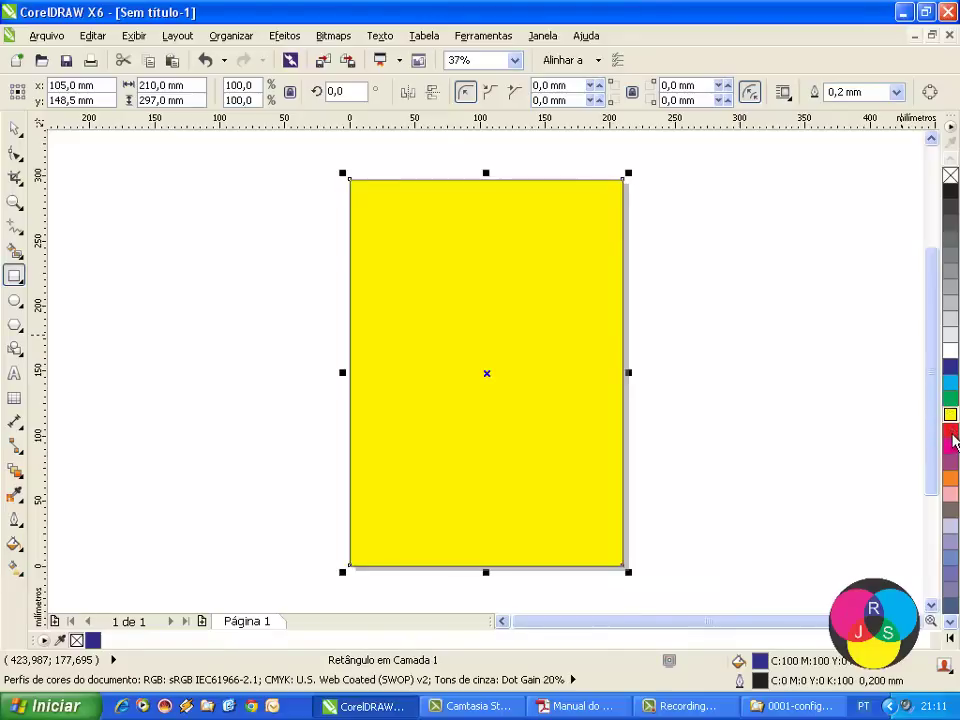
{"action": "left_click", "coordinate": [951, 434]}
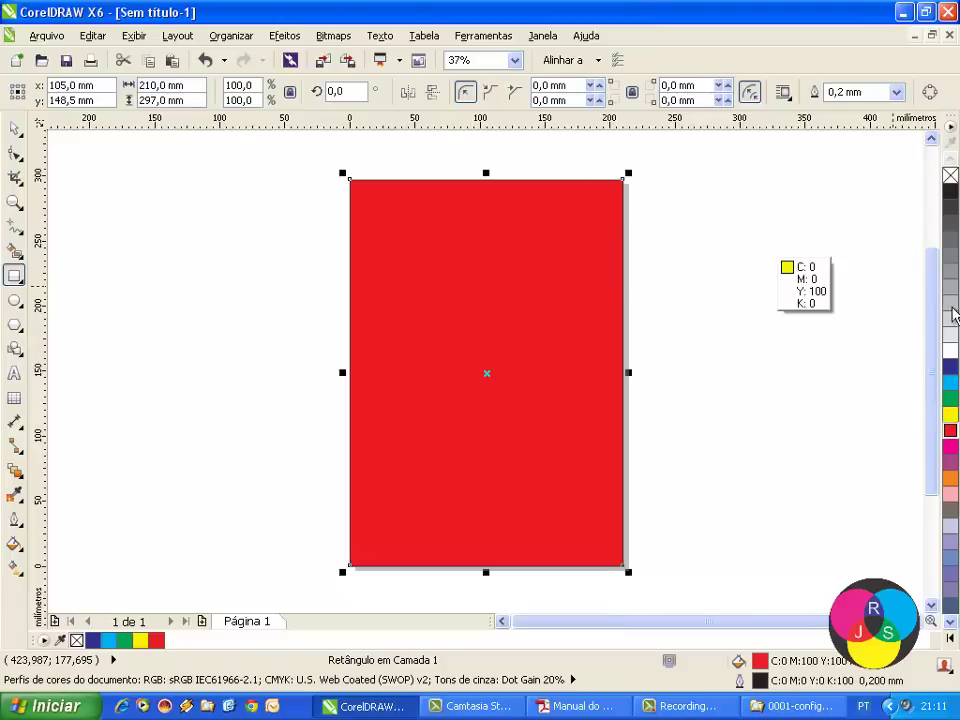
{"action": "key", "text": "Escape"}
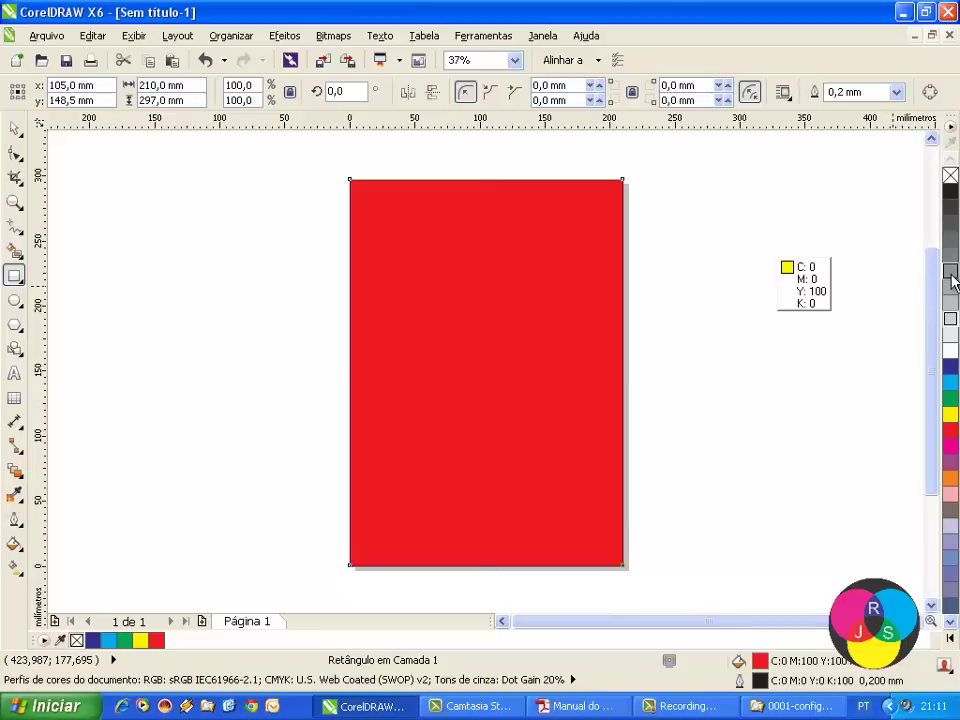
{"action": "left_click", "coordinate": [951, 281]}
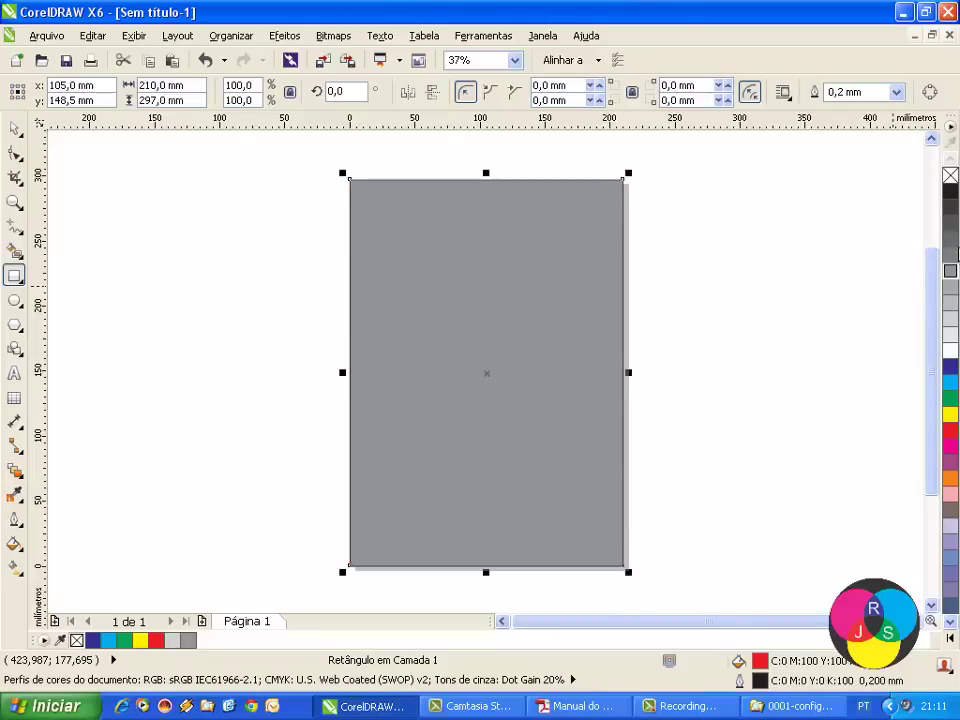
{"action": "key", "text": "Escape"}
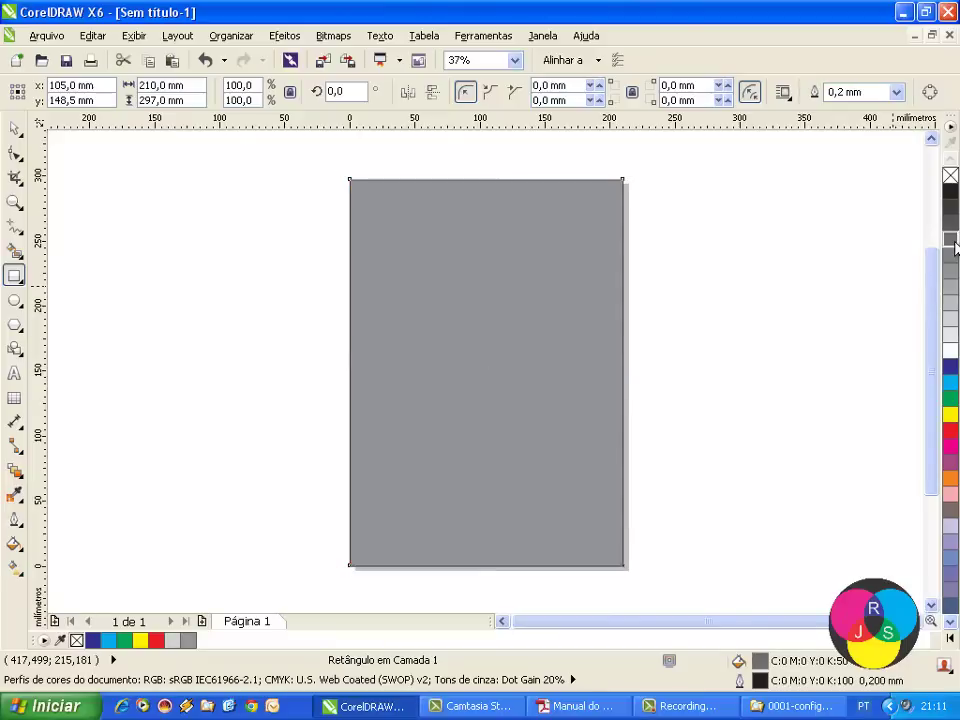
{"action": "left_click", "coordinate": [954, 246]}
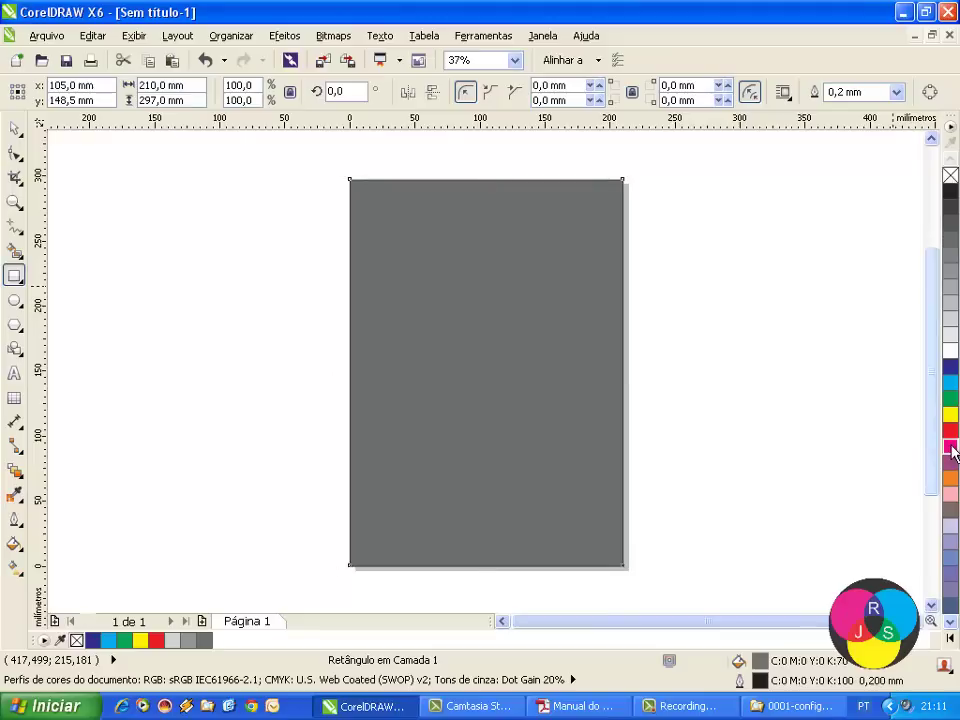
{"action": "left_click", "coordinate": [952, 447]}
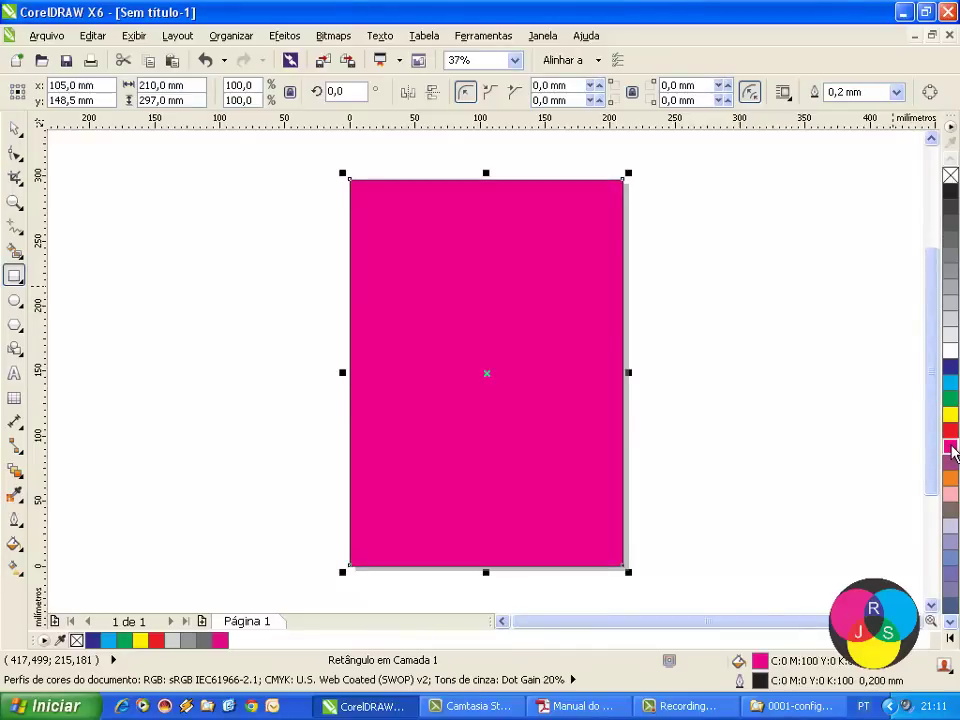